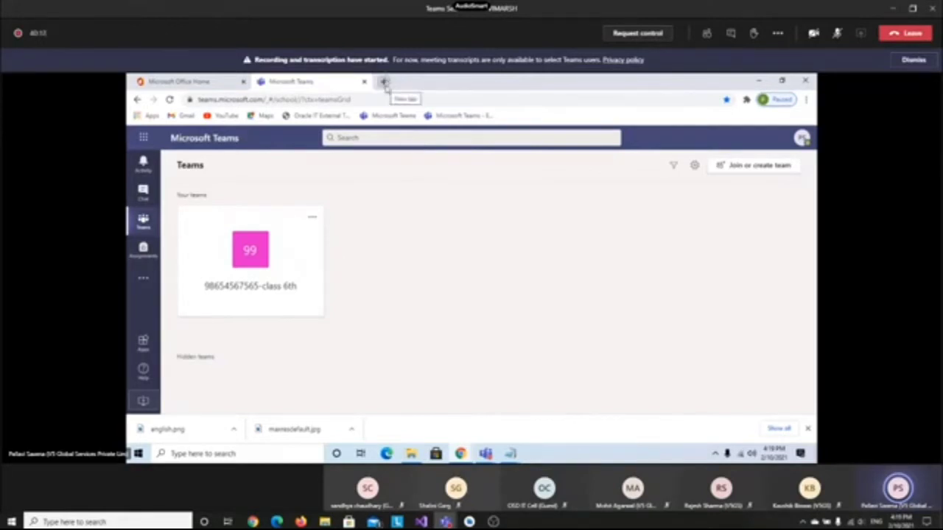
# In a new Chrome tab, load teams.microsoft.com/download from the 'tea' autocompletion
pyautogui.click(384, 82)
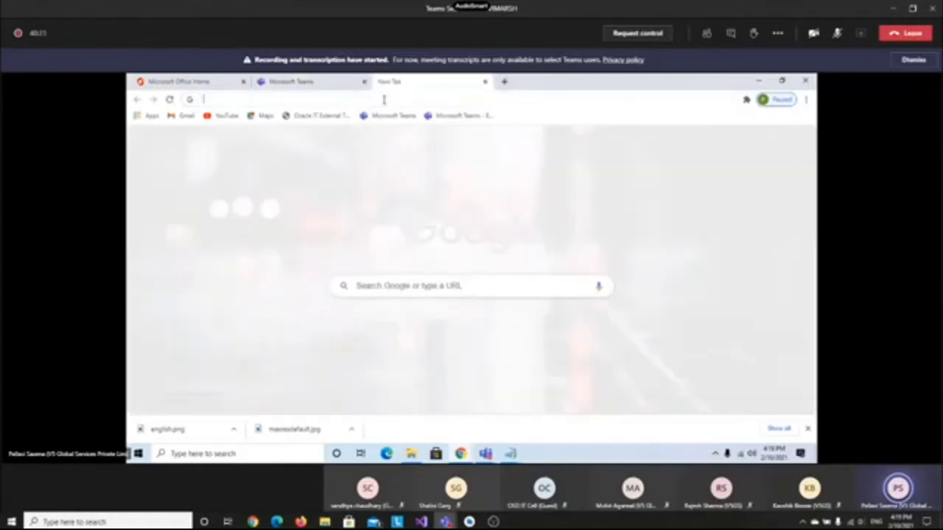
pyautogui.click(383, 99)
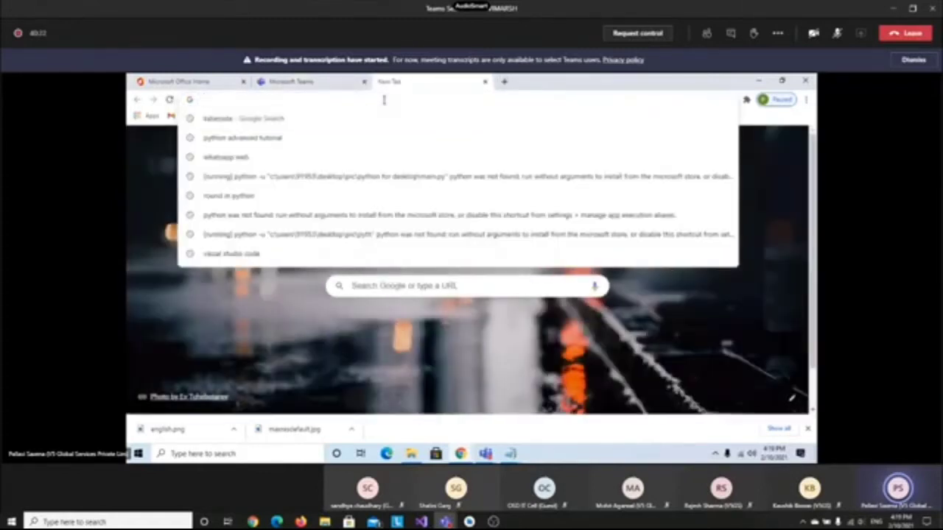
pyautogui.write('teams.microsoft.com/download')
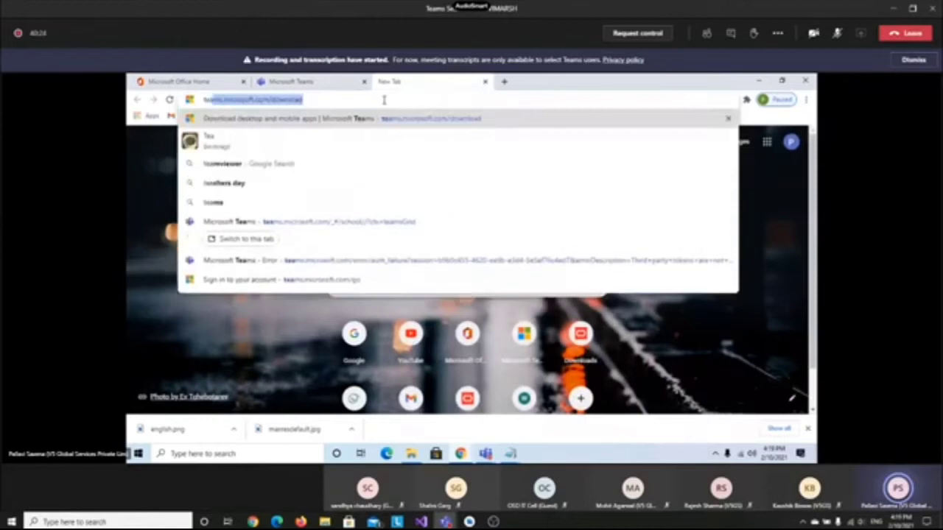
pyautogui.press('Right')
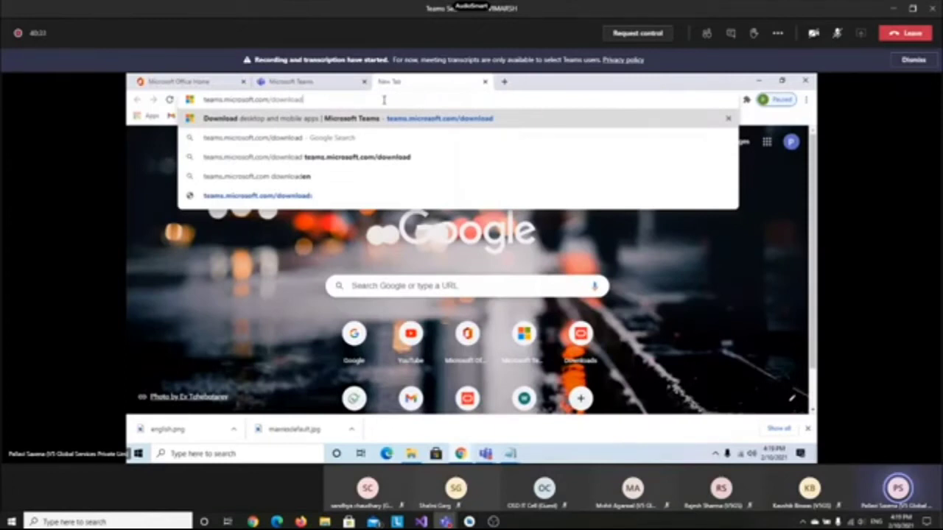
pyautogui.press('Return')
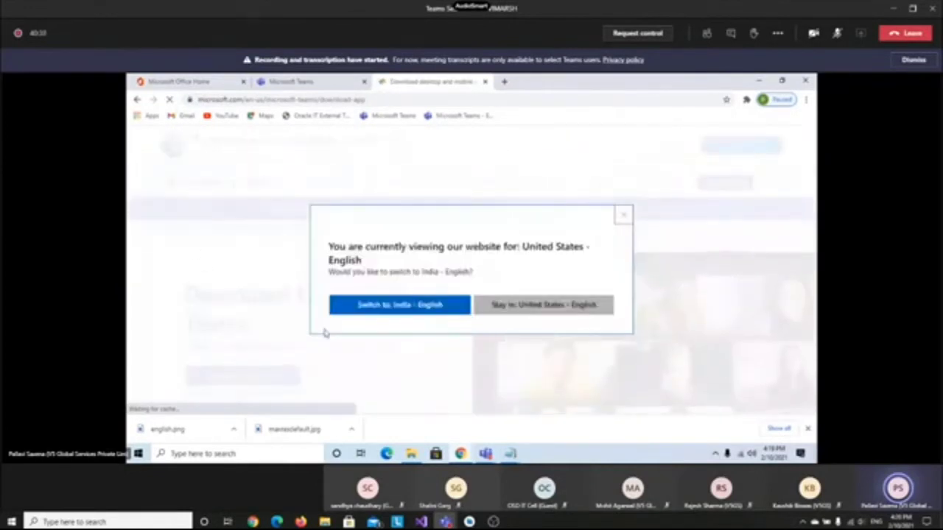
# Switch the Teams download site to India – English and bring File Explorer forward
pyautogui.click(376, 318)
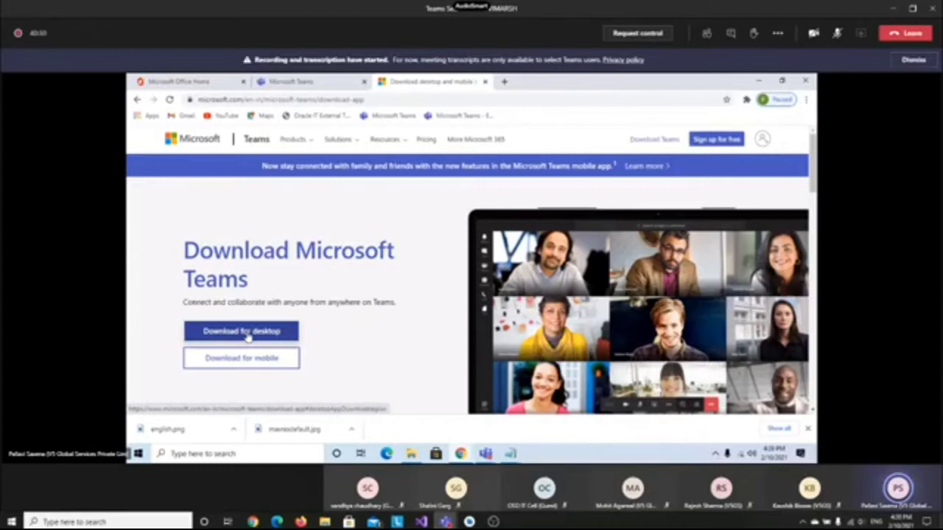
pyautogui.click(413, 456)
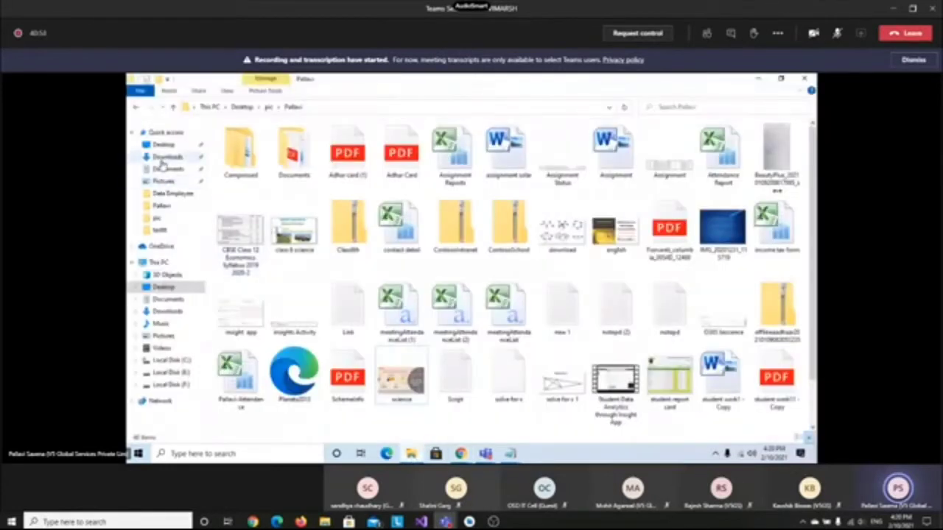
# Open the Downloads folder in File Explorer, then minimize the Explorer window
pyautogui.click(163, 158)
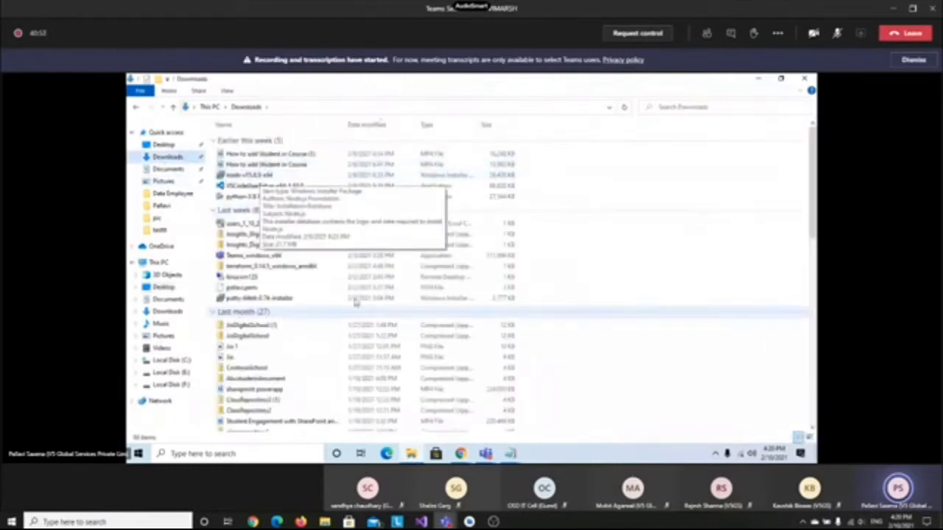
pyautogui.click(761, 83)
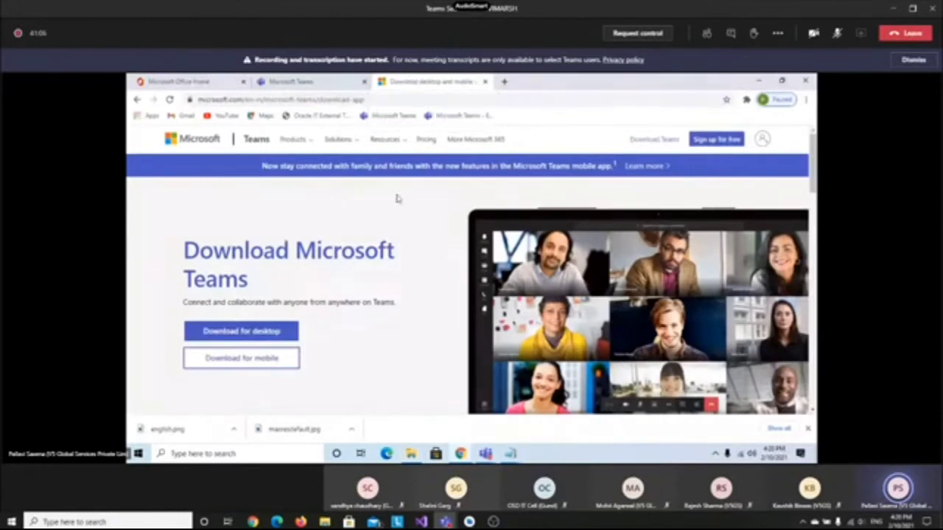
pyautogui.click(389, 99)
pyautogui.write('teams.microsoft.com/download')
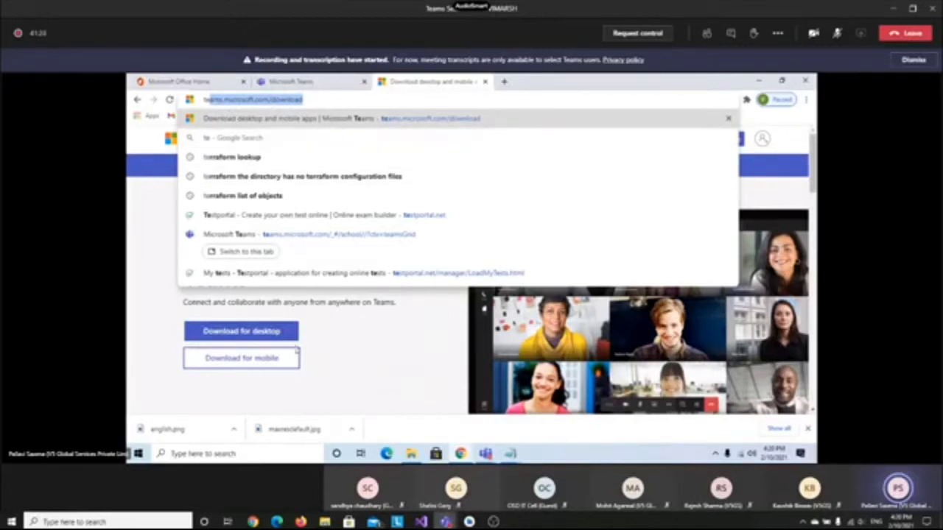
pyautogui.click(349, 373)
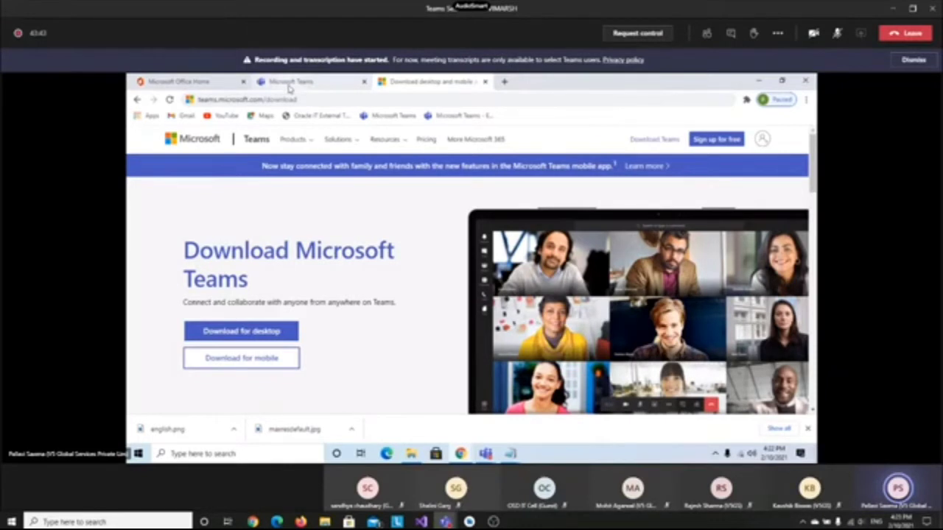
# Switch to the Microsoft Teams browser tab and select Teams in the left rail
pyautogui.click(290, 83)
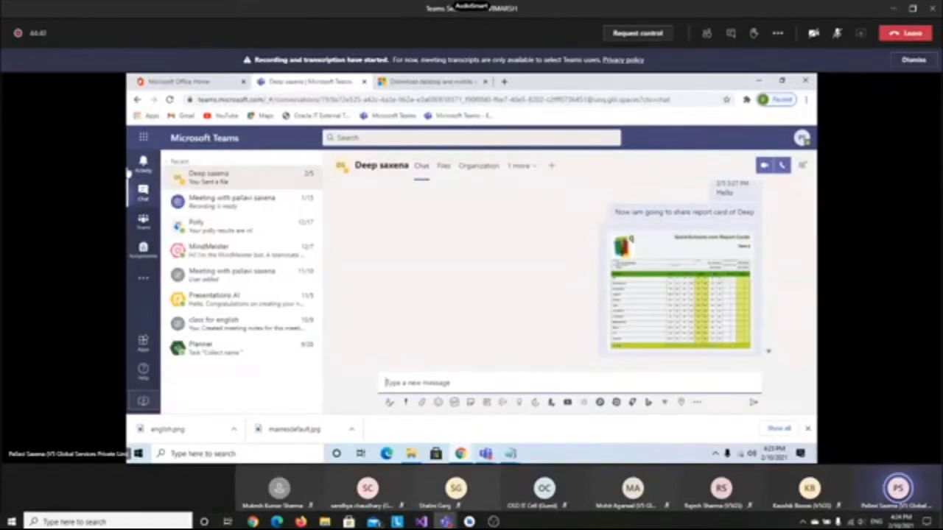
pyautogui.click(376, 138)
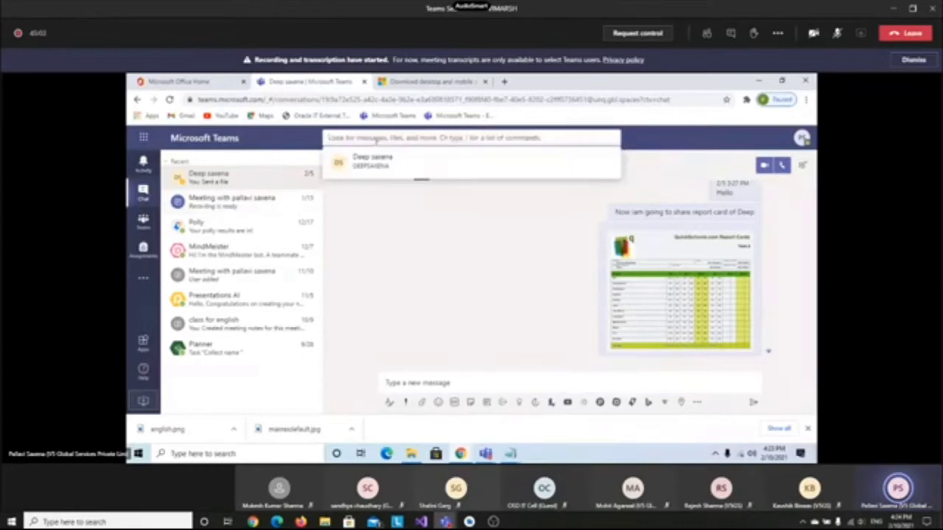
pyautogui.click(144, 225)
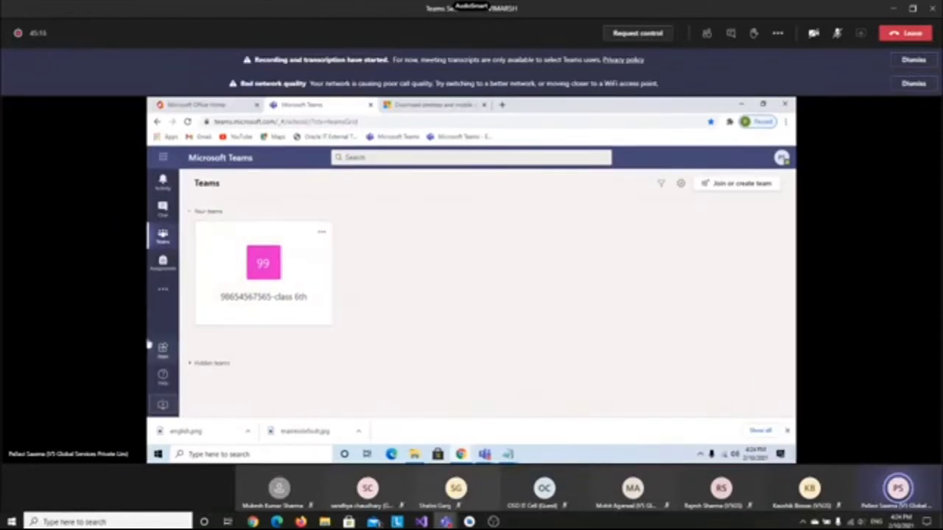
# Open Calendar from the more-apps list, then open Calls at its Speed dial page
pyautogui.click(164, 293)
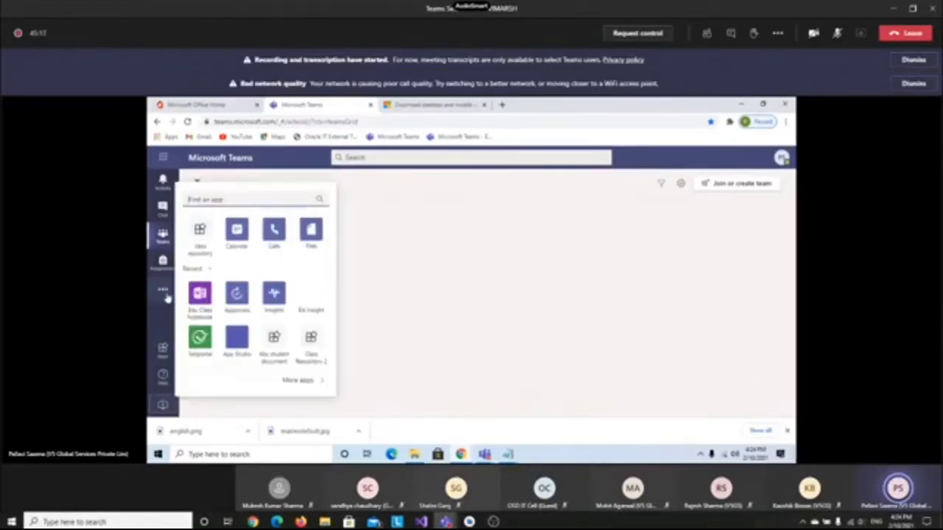
pyautogui.click(238, 231)
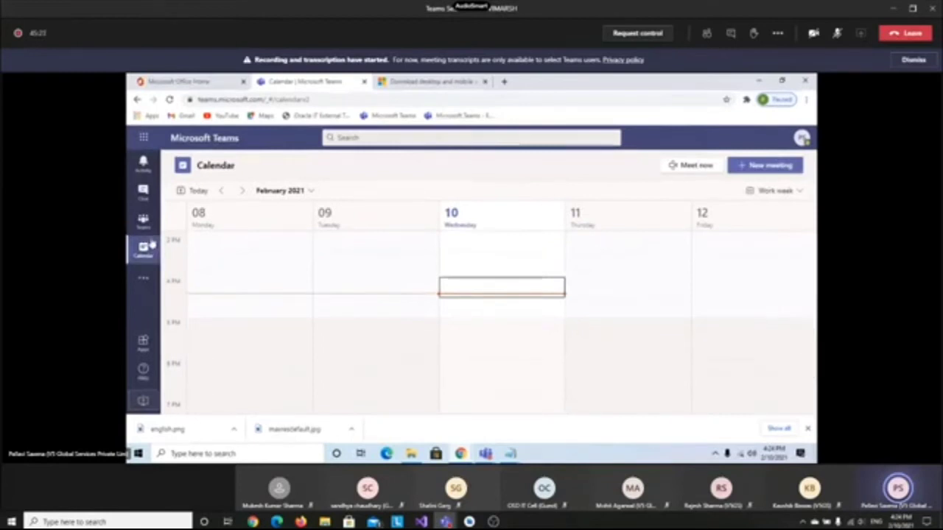
pyautogui.click(143, 280)
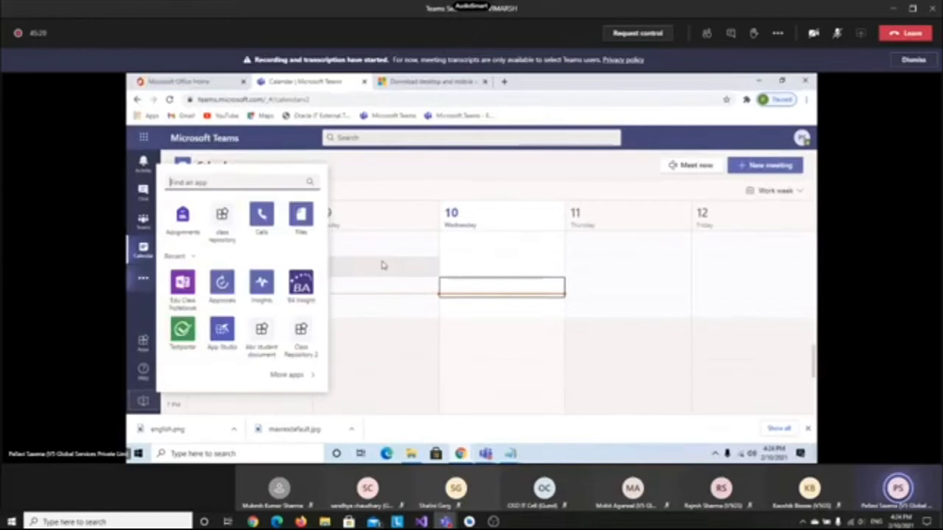
pyautogui.click(262, 232)
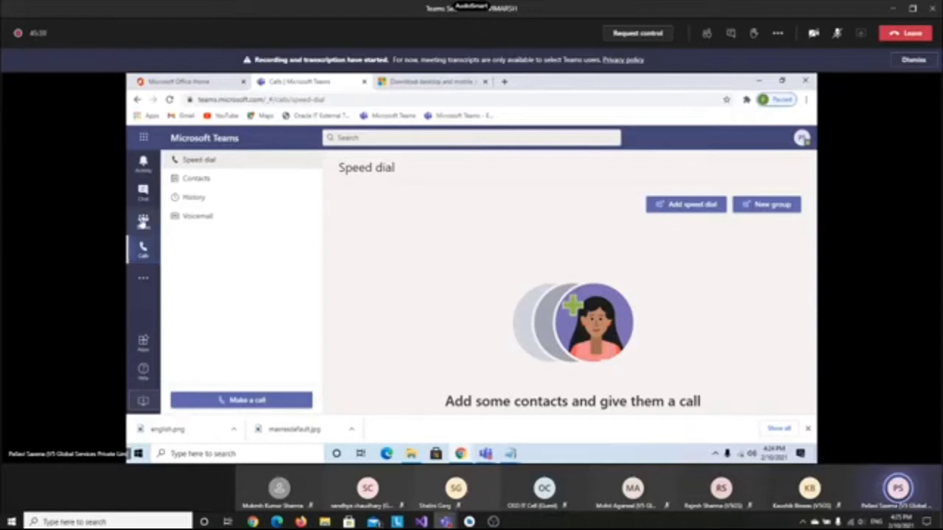
pyautogui.click(143, 220)
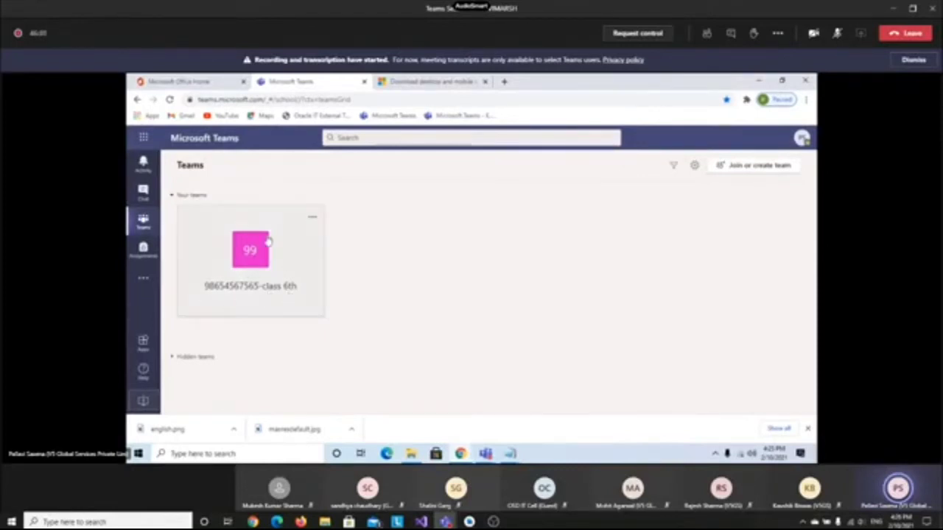
pyautogui.click(261, 252)
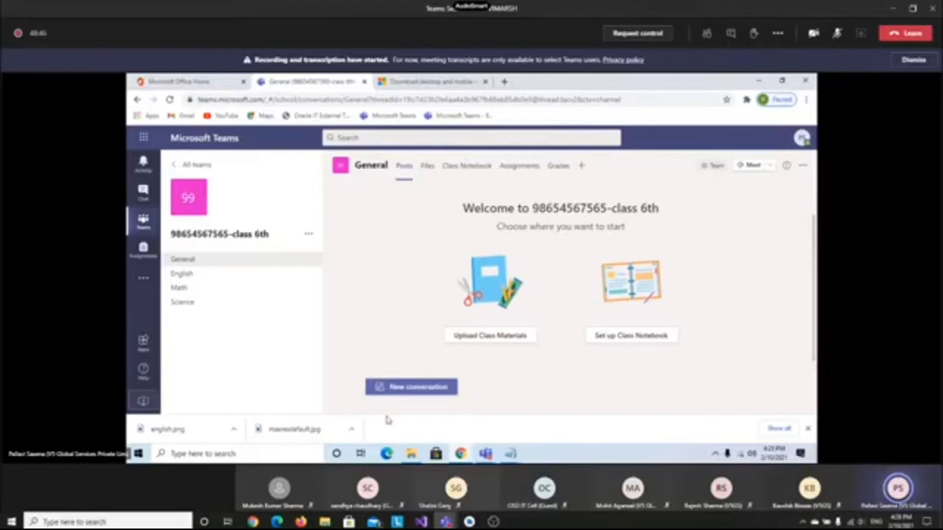
# Post 'Hello Everyone' as a new General channel conversation and open a reply under it
pyautogui.click(415, 387)
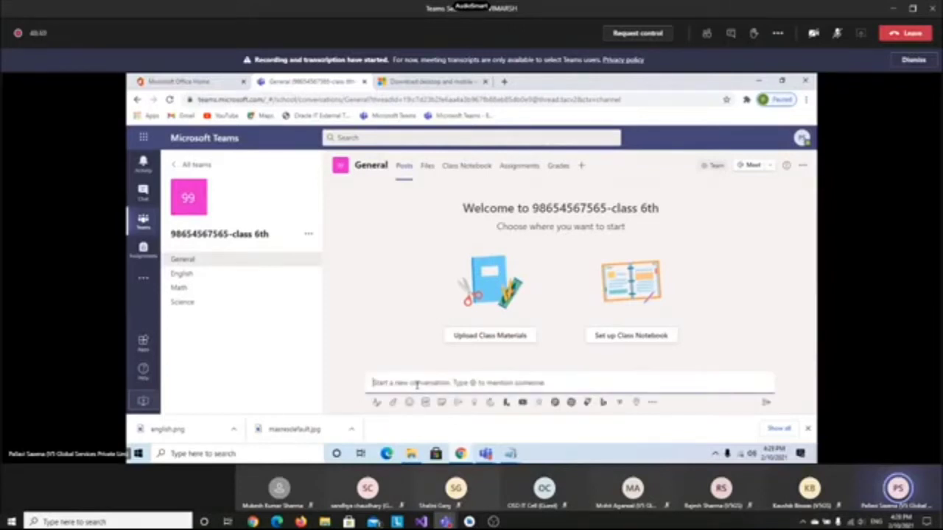
pyautogui.write('Hello')
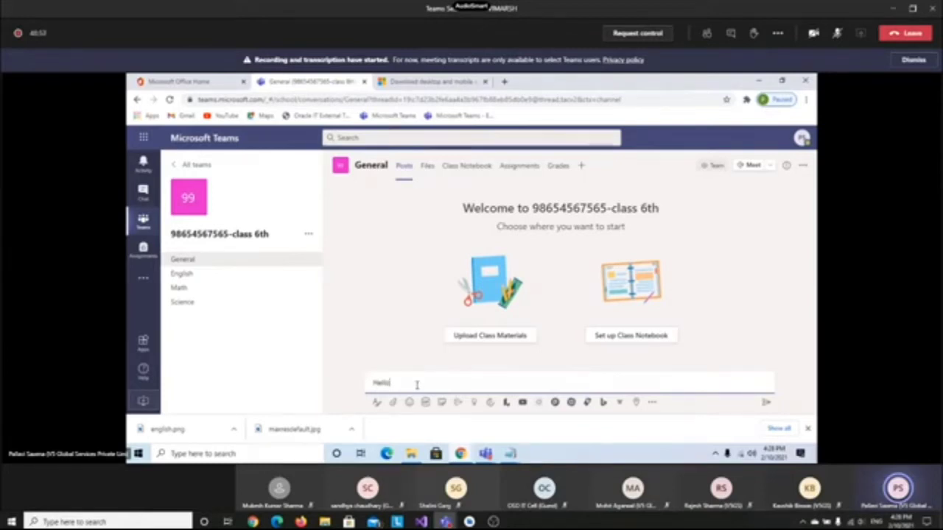
pyautogui.write('Di')
pyautogui.press('BackSpace')
pyautogui.write('veryone')
pyautogui.press('Return')
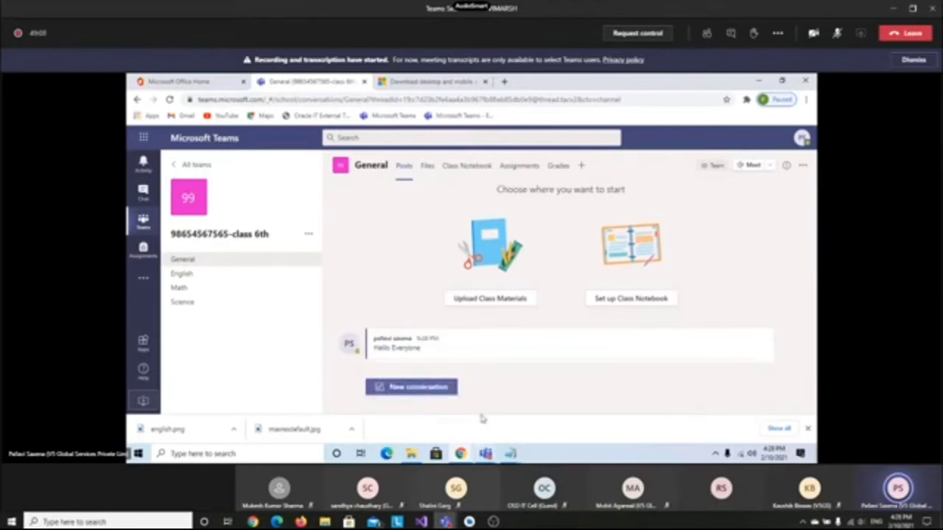
pyautogui.click(466, 331)
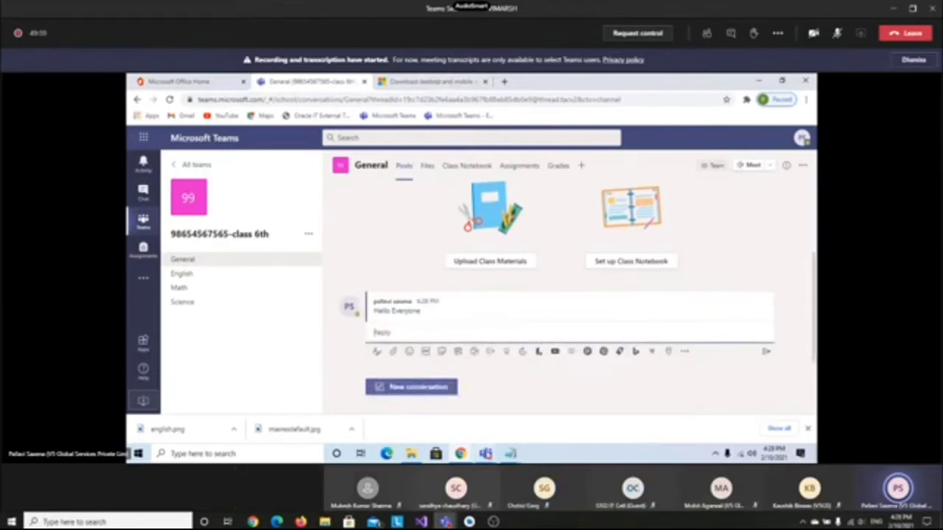
# Minimise the Teams meeting window, close its floating mini-window, and collapse the reply box
pyautogui.moveTo(485, 453)
pyautogui.click(491, 390)
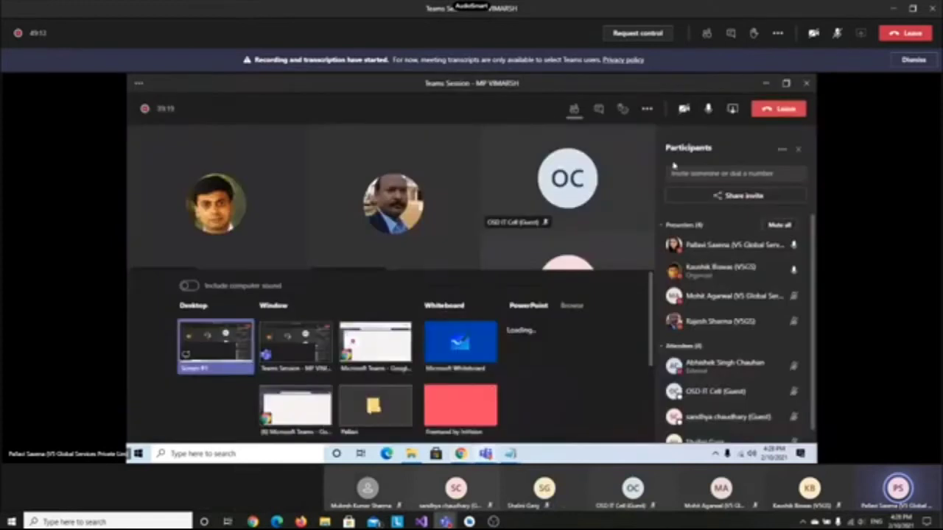
pyautogui.click(764, 84)
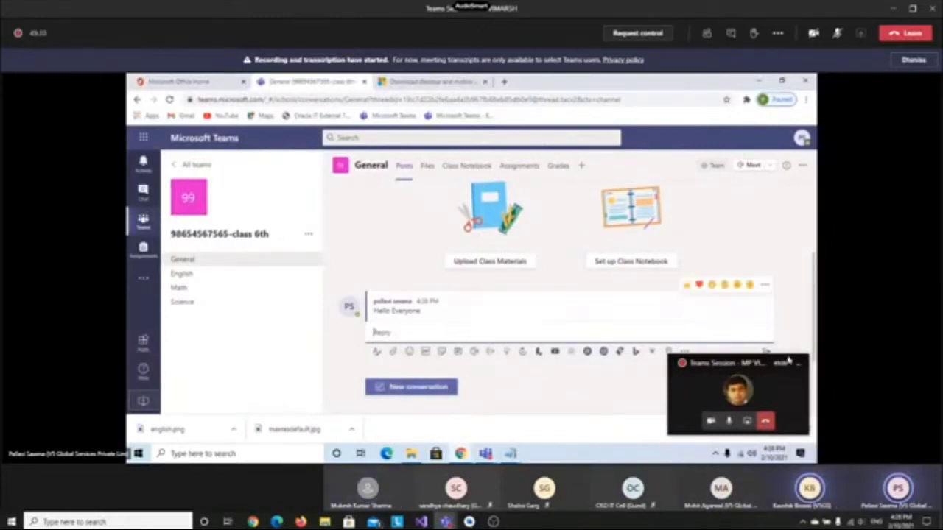
pyautogui.click(797, 369)
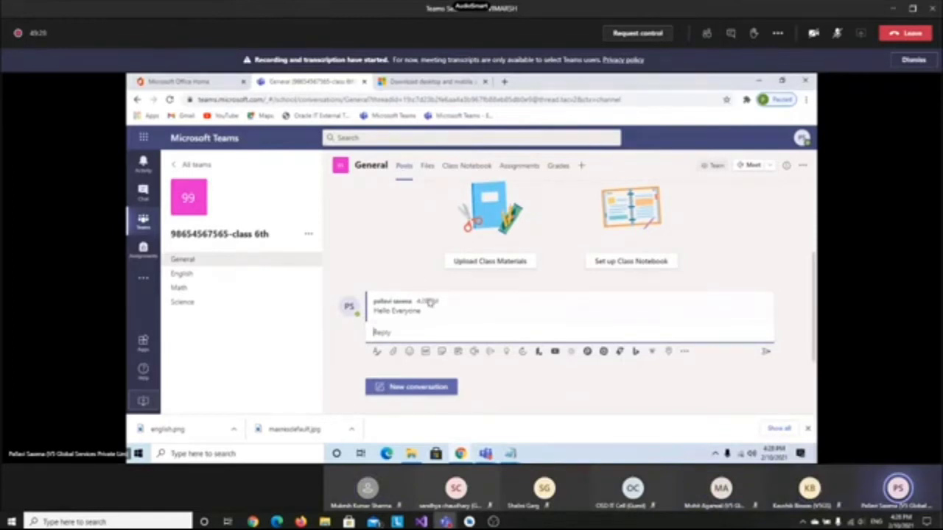
pyautogui.click(772, 271)
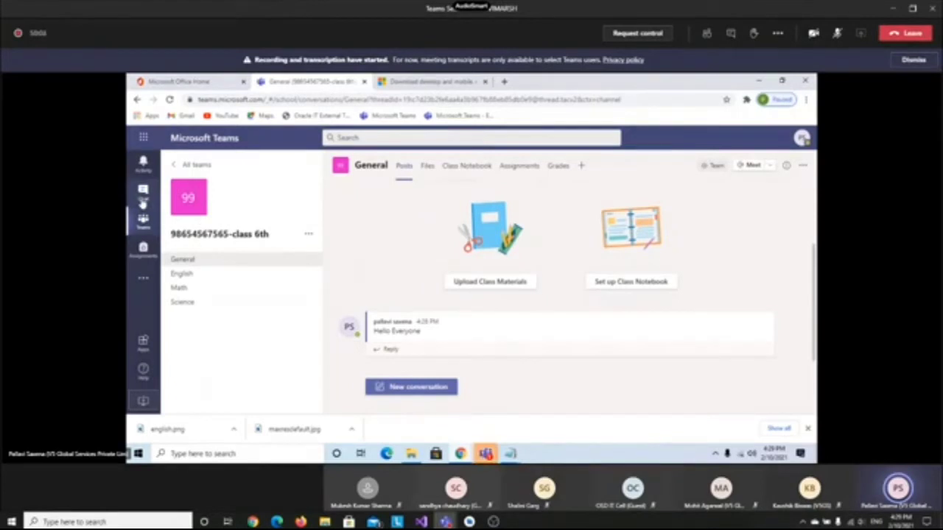
# Start a new General channel conversation and choose Attach > Upload from my computer
pyautogui.click(399, 387)
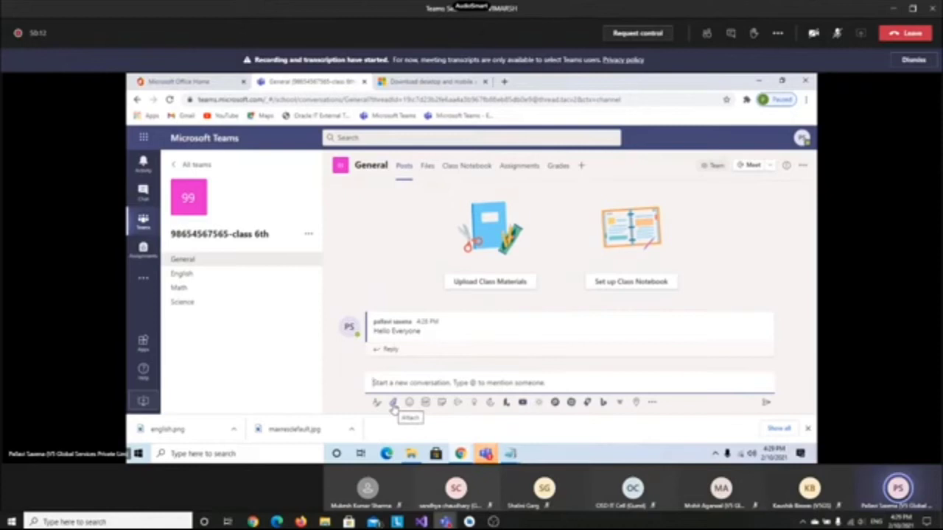
pyautogui.click(392, 406)
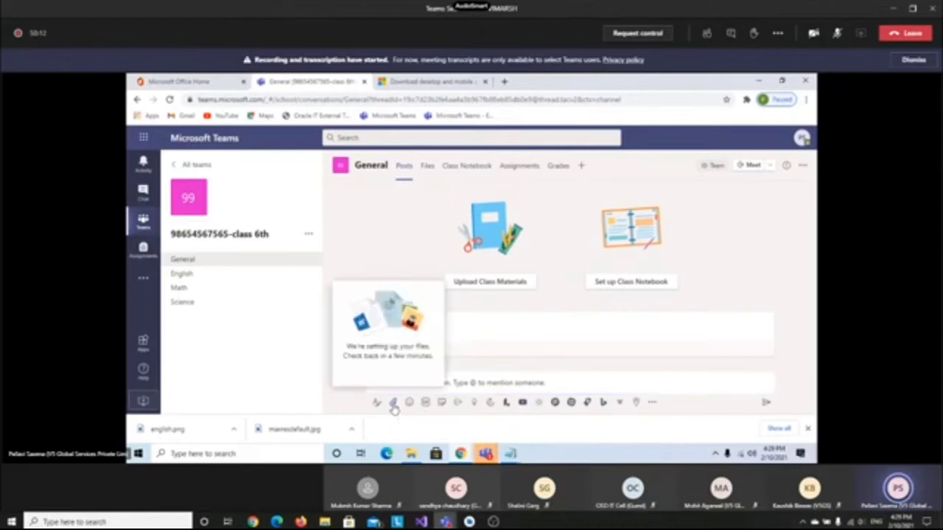
pyautogui.click(394, 405)
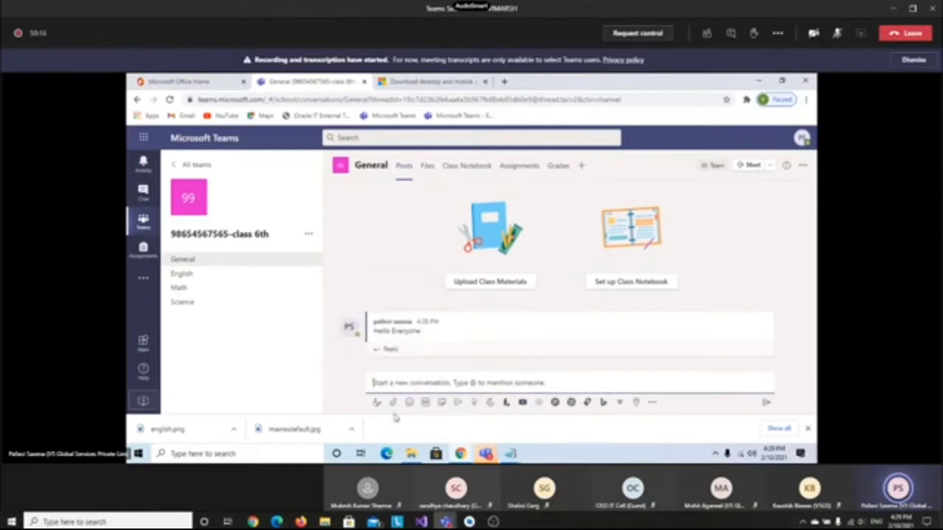
pyautogui.click(395, 405)
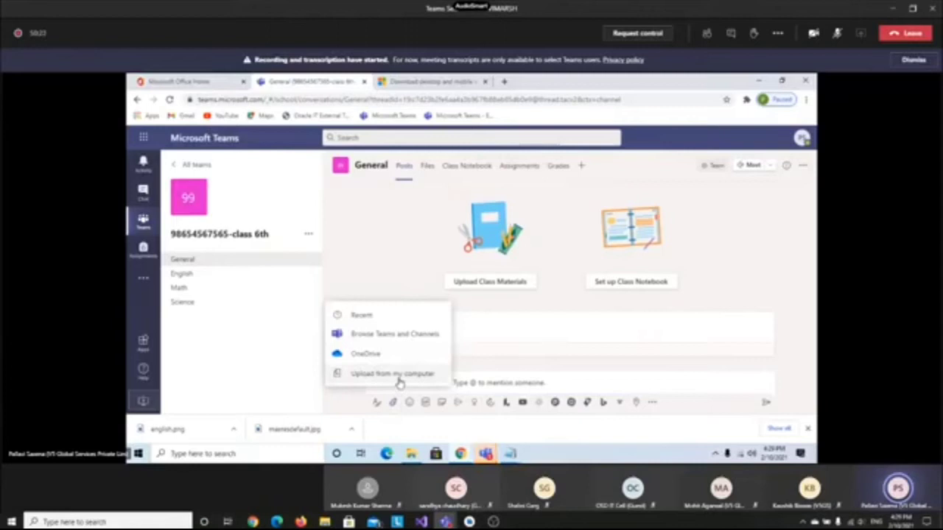
pyautogui.click(400, 379)
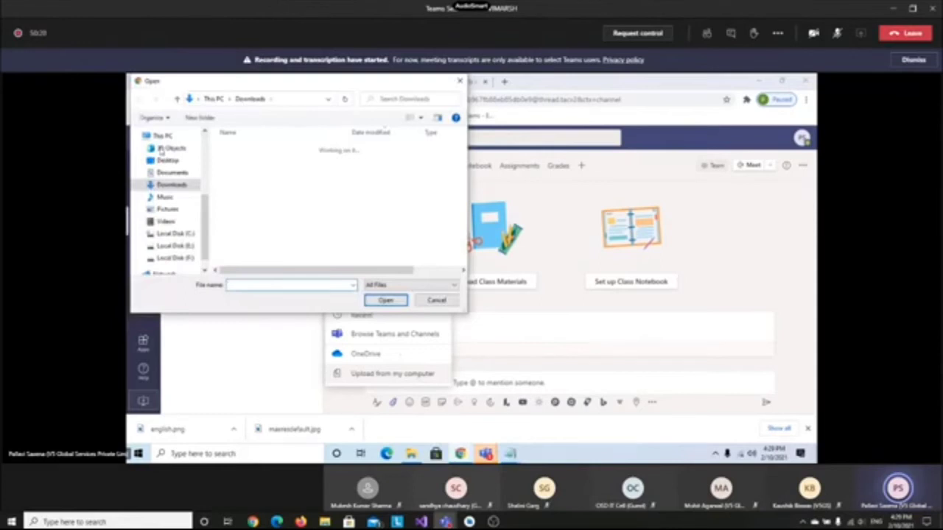
# Attach 'class 6 science.jpg' from the picture subfolder under Desktop\pic
pyautogui.click(167, 160)
pyautogui.doubleClick(284, 169)
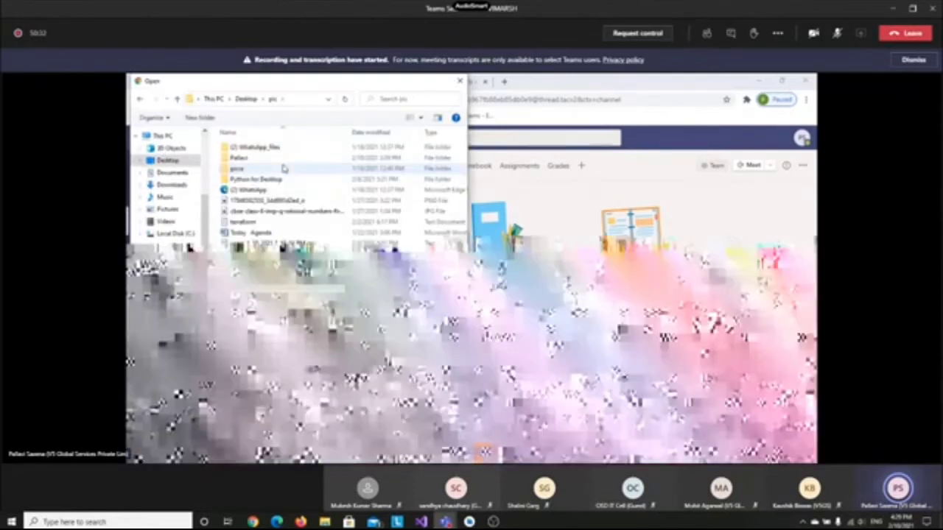
pyautogui.doubleClick(236, 159)
pyautogui.moveTo(464, 146); pyautogui.dragTo(465, 180)
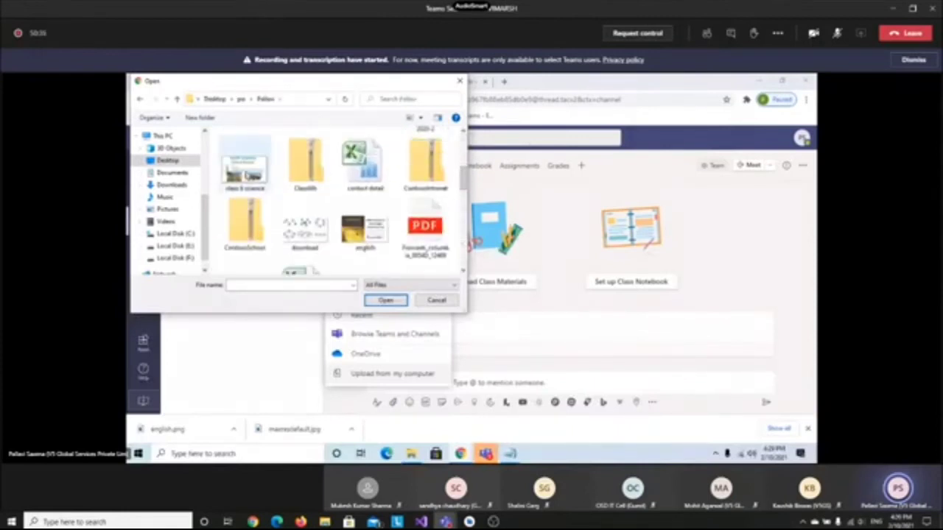
pyautogui.click(251, 175)
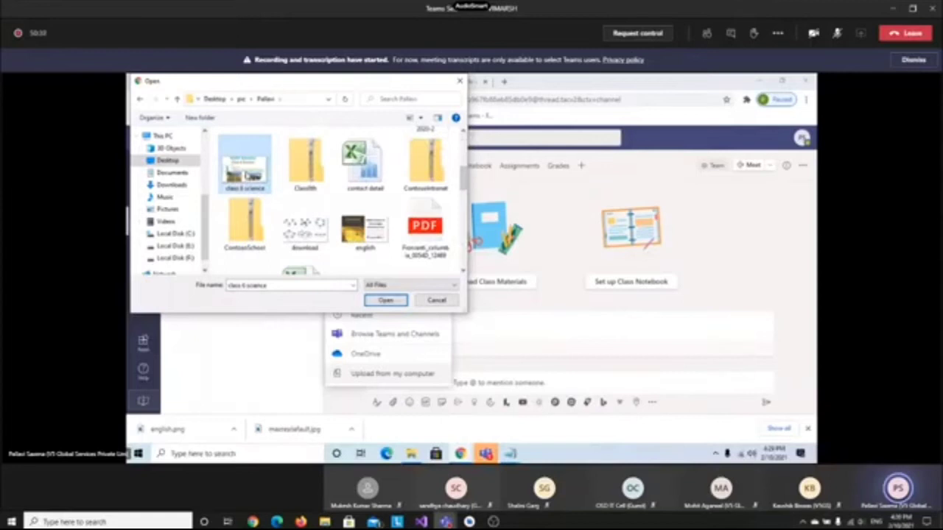
pyautogui.click(385, 300)
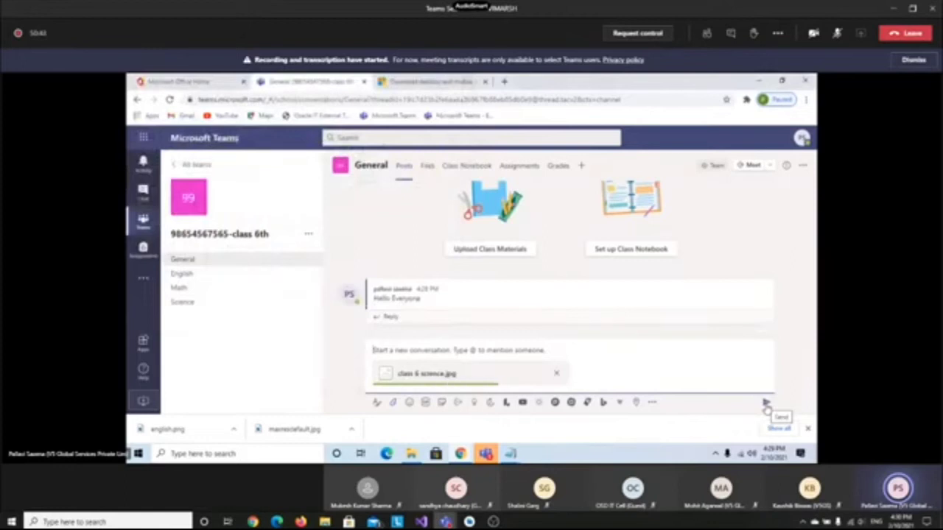
# Send the class 6 science picture post, browse emoji choices, and start another new conversation
pyautogui.click(766, 406)
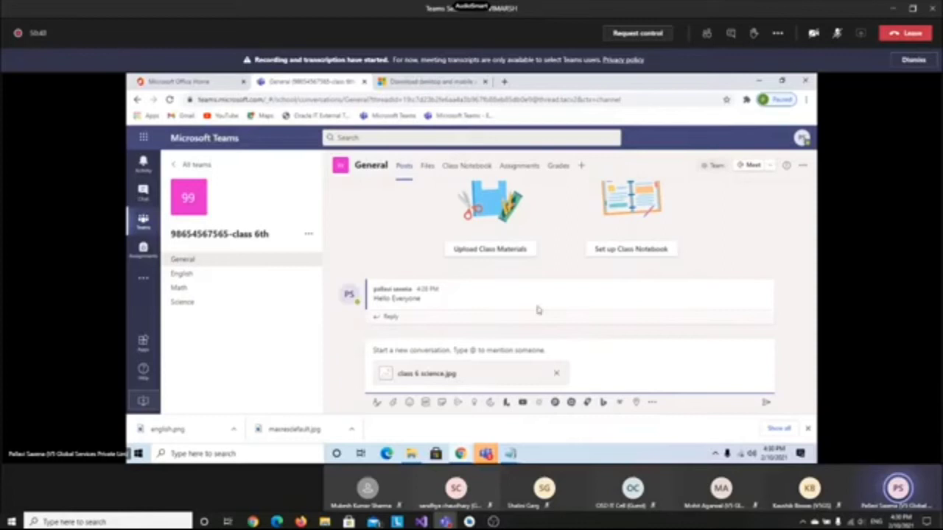
pyautogui.click(767, 402)
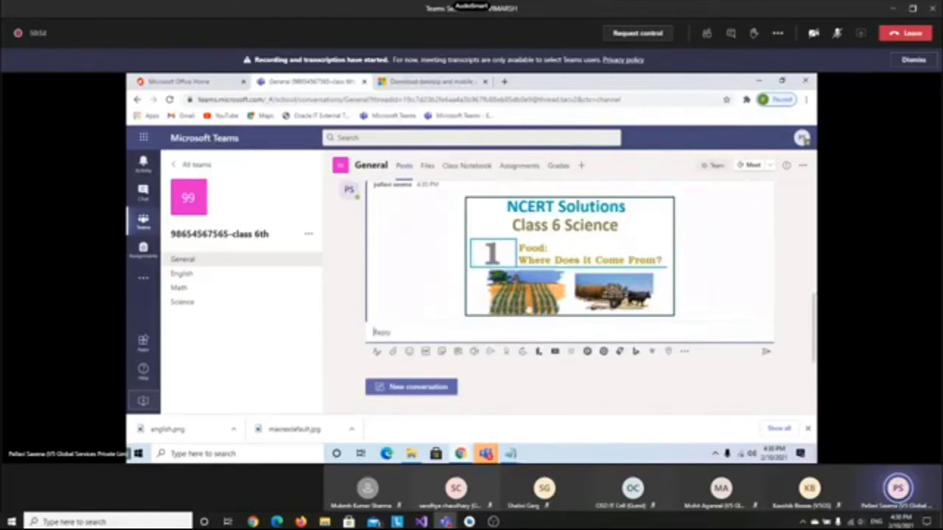
pyautogui.click(409, 351)
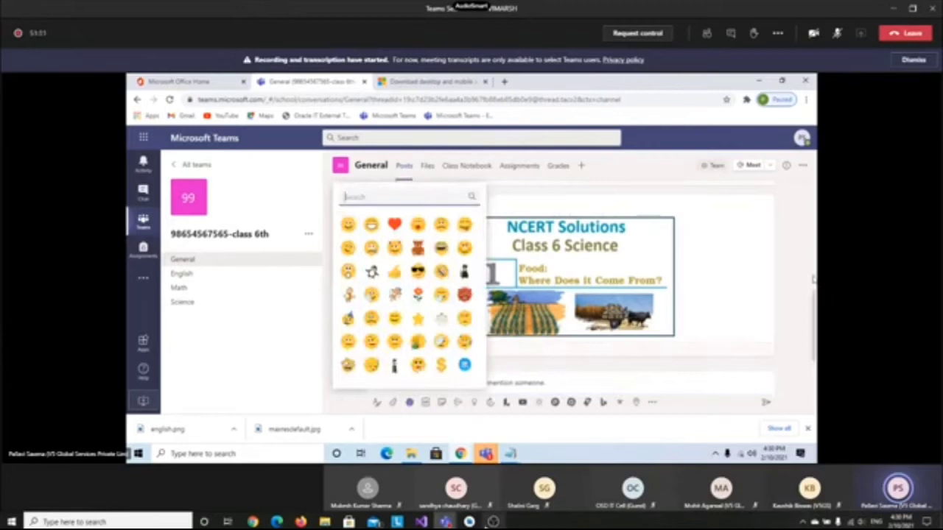
pyautogui.click(493, 521)
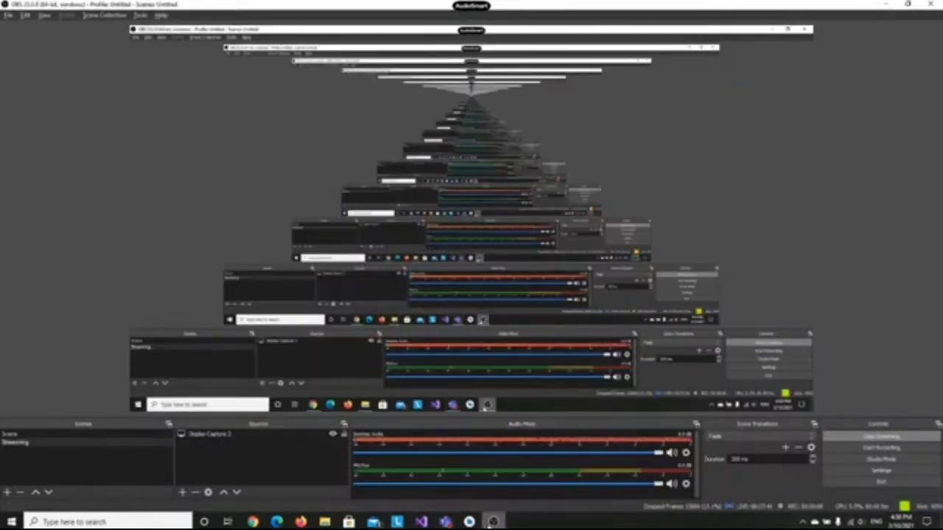
pyautogui.click(493, 522)
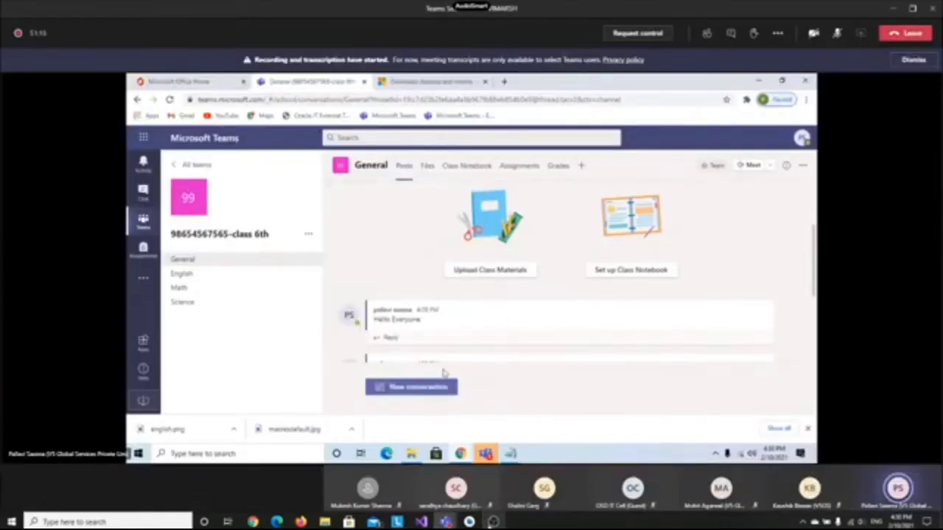
pyautogui.click(389, 386)
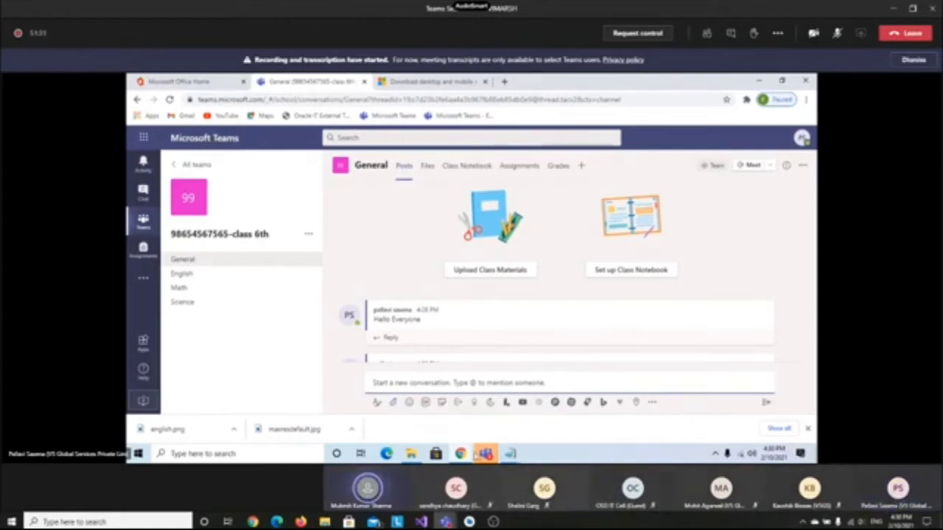
pyautogui.moveTo(486, 454)
pyautogui.click(485, 384)
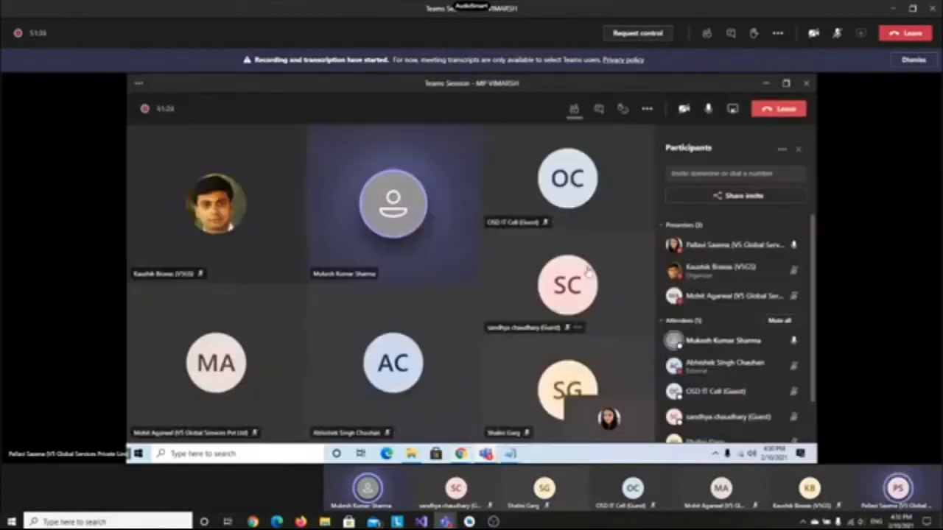
pyautogui.moveTo(587, 272)
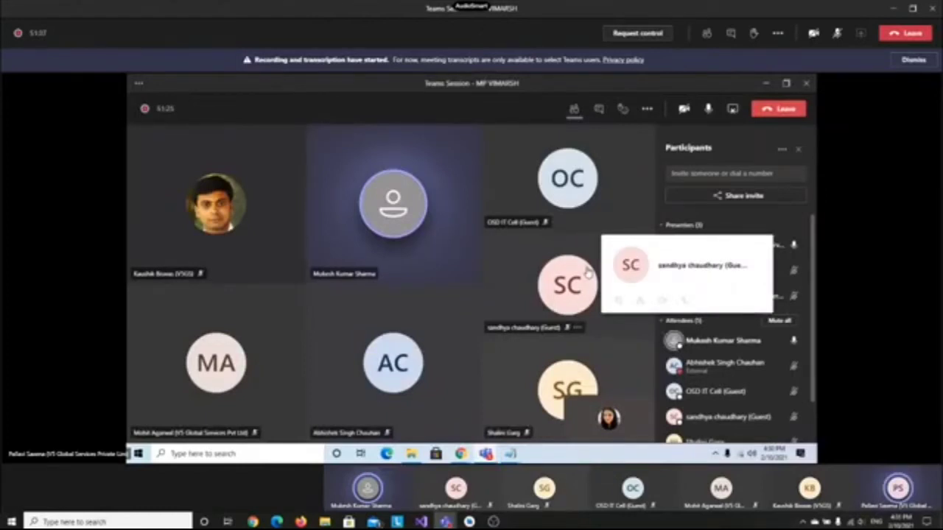
pyautogui.click(765, 84)
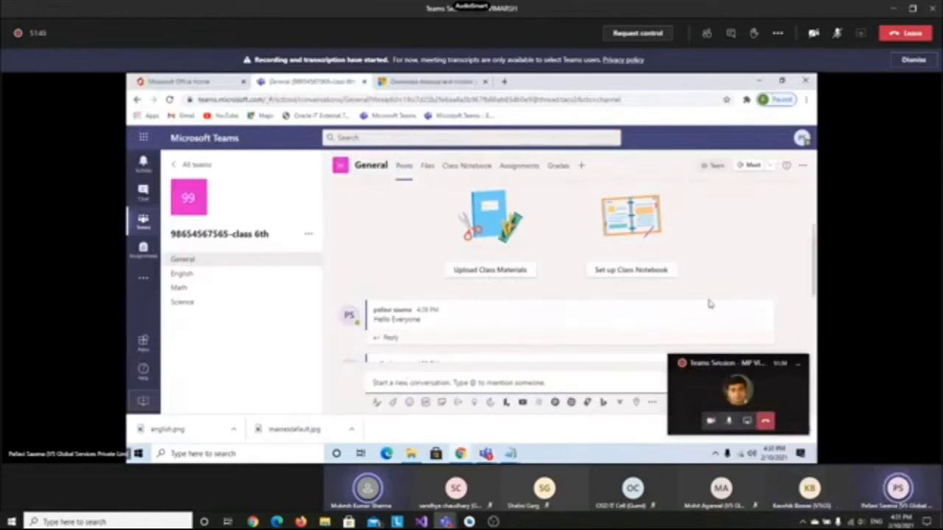
# Discard the empty draft, unmute the meeting microphone, and minimise the floating meeting window
pyautogui.click(712, 263)
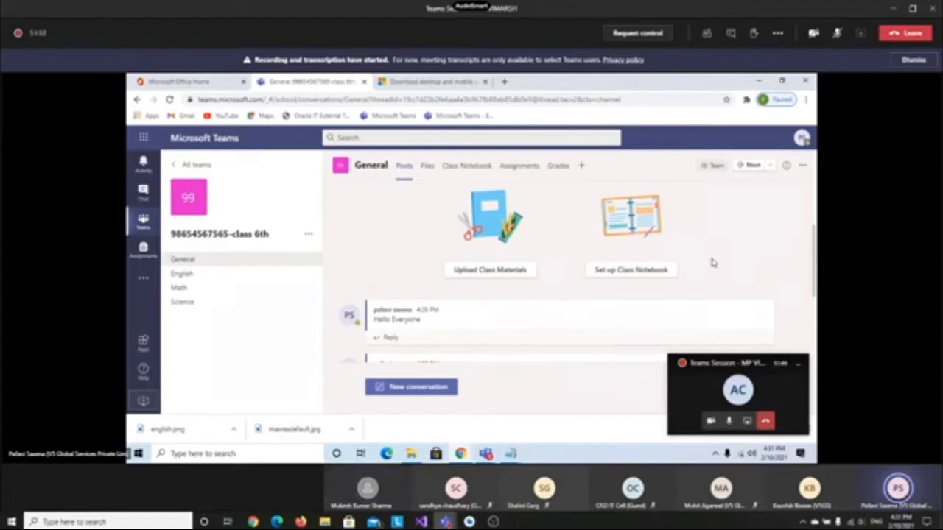
pyautogui.click(729, 421)
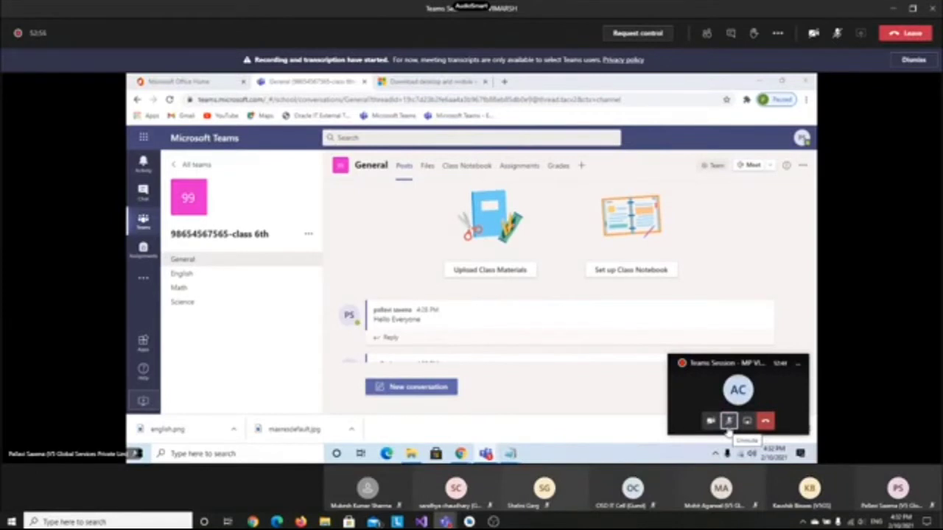
pyautogui.click(729, 428)
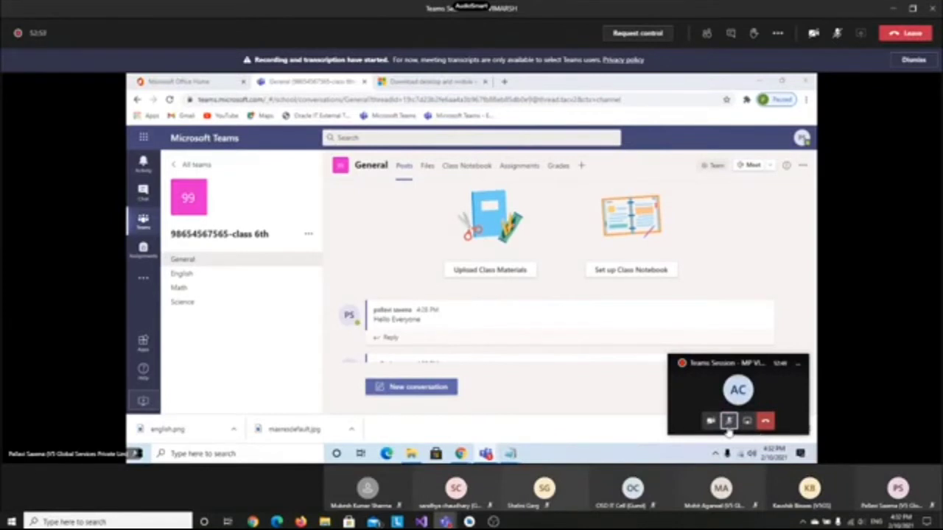
pyautogui.click(798, 366)
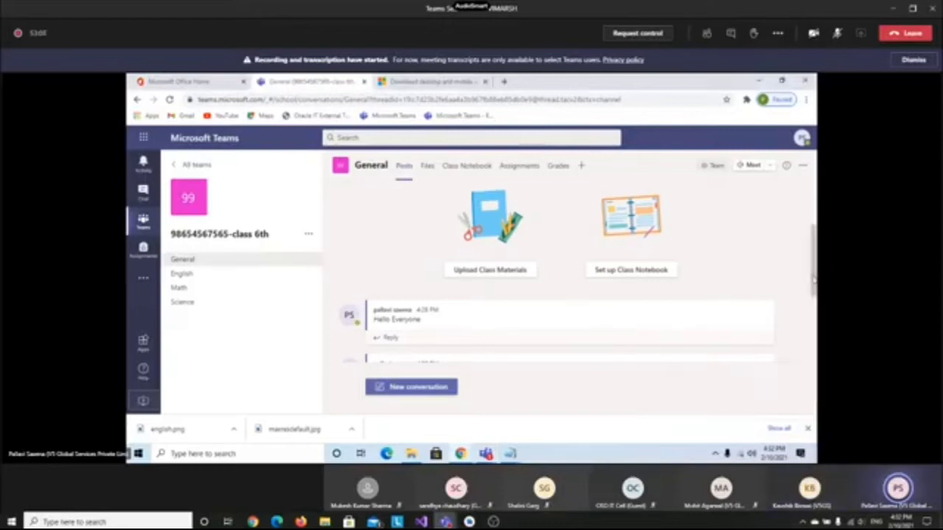
# Send a Problem solver Praise badge to the selected student after previewing it
pyautogui.moveTo(813, 279); pyautogui.dragTo(809, 335)
pyautogui.click(435, 388)
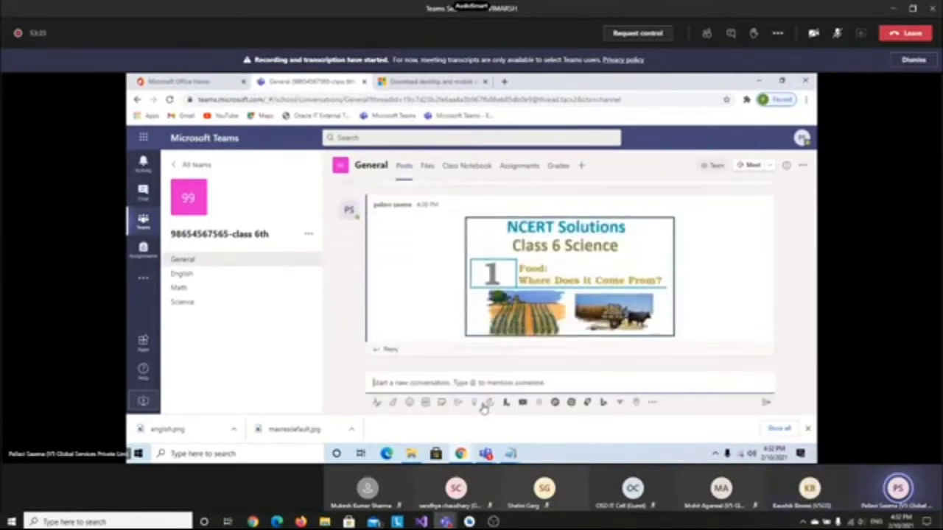
pyautogui.click(487, 404)
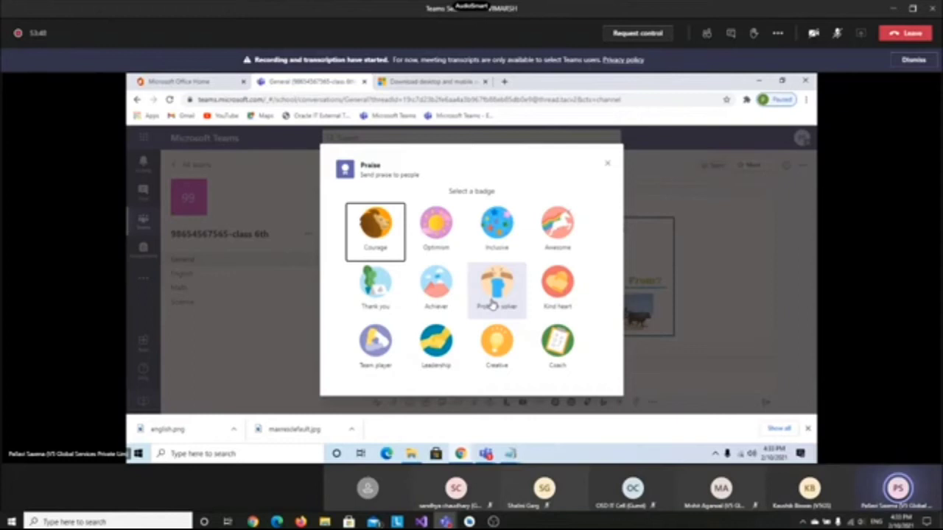
pyautogui.click(492, 304)
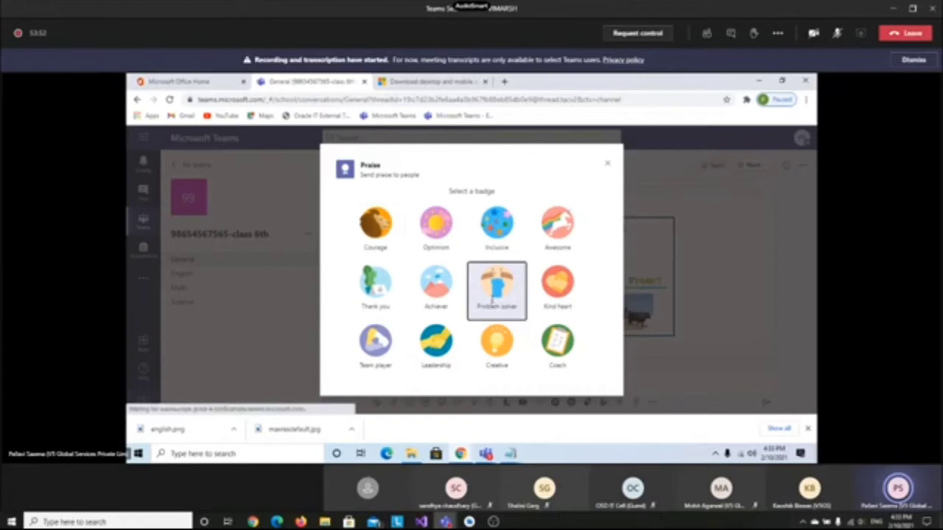
pyautogui.click(492, 299)
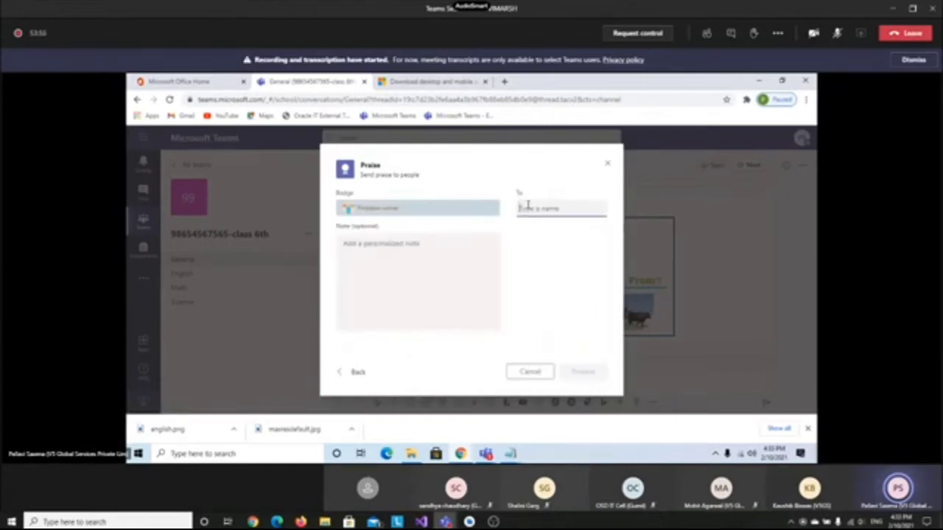
pyautogui.write('pre')
pyautogui.click(558, 240)
pyautogui.click(581, 376)
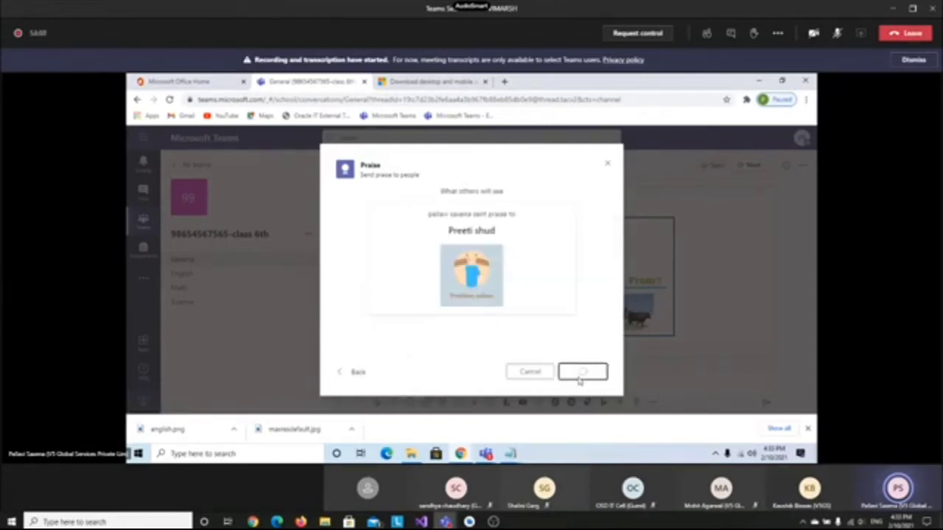
pyautogui.click(580, 376)
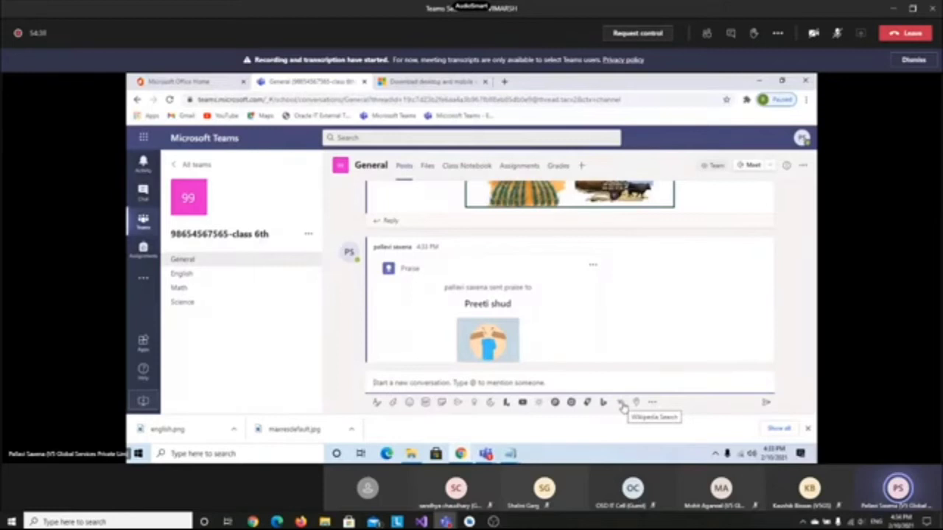
# Search Wikipedia for 'Newton law' and share the Newton's laws of motion article card
pyautogui.click(621, 404)
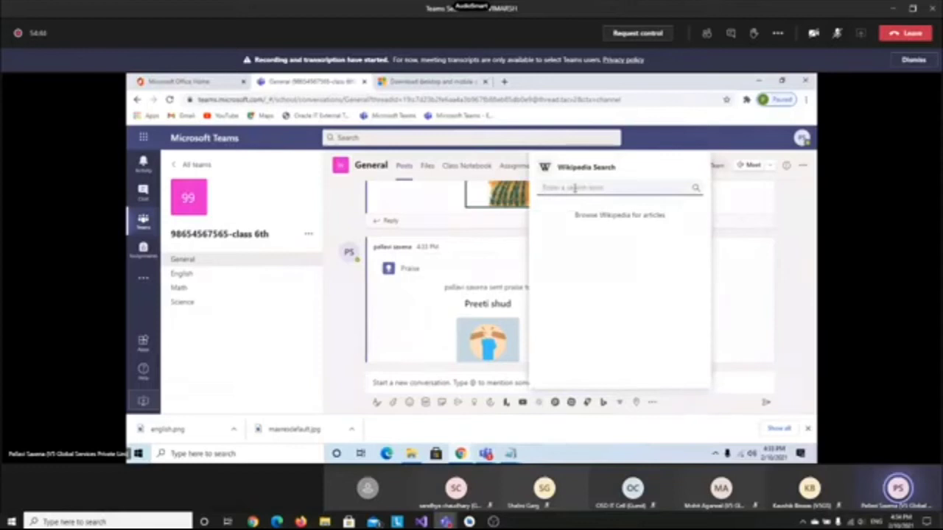
pyautogui.write('Newton')
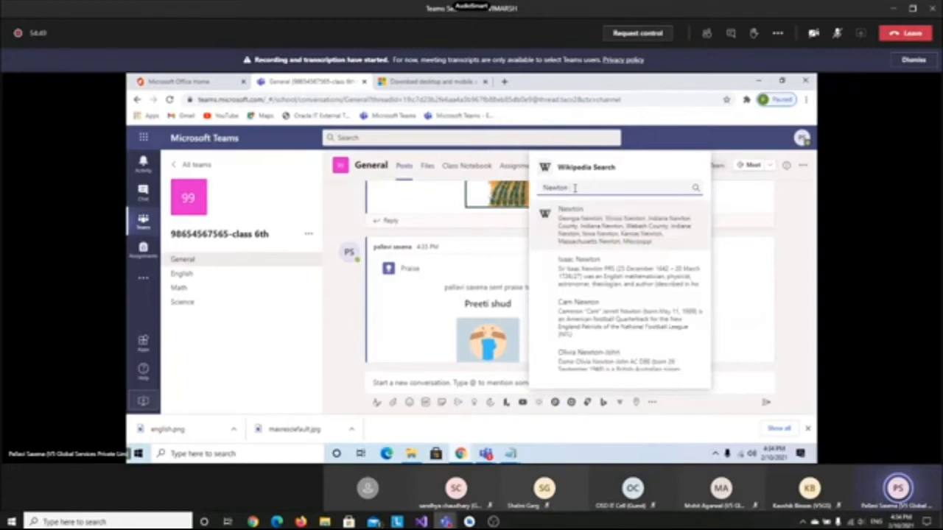
pyautogui.write(' la')
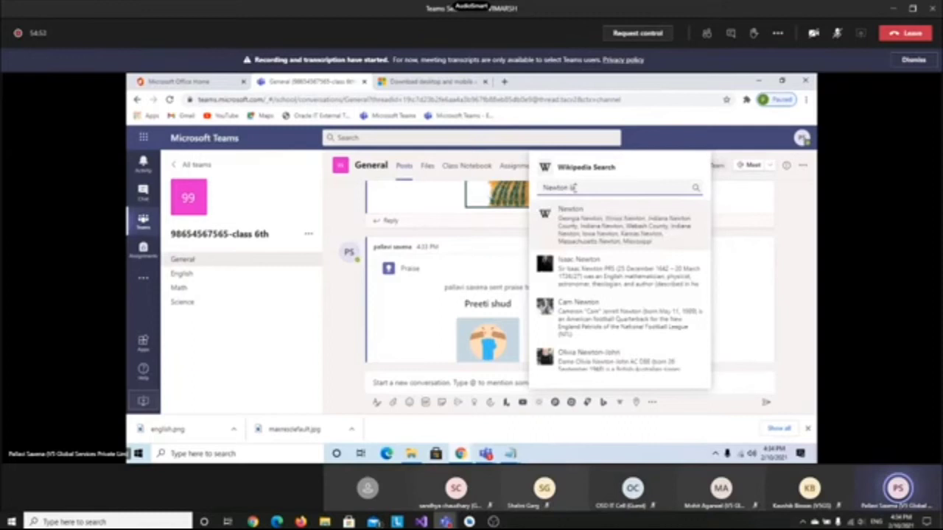
pyautogui.write('w')
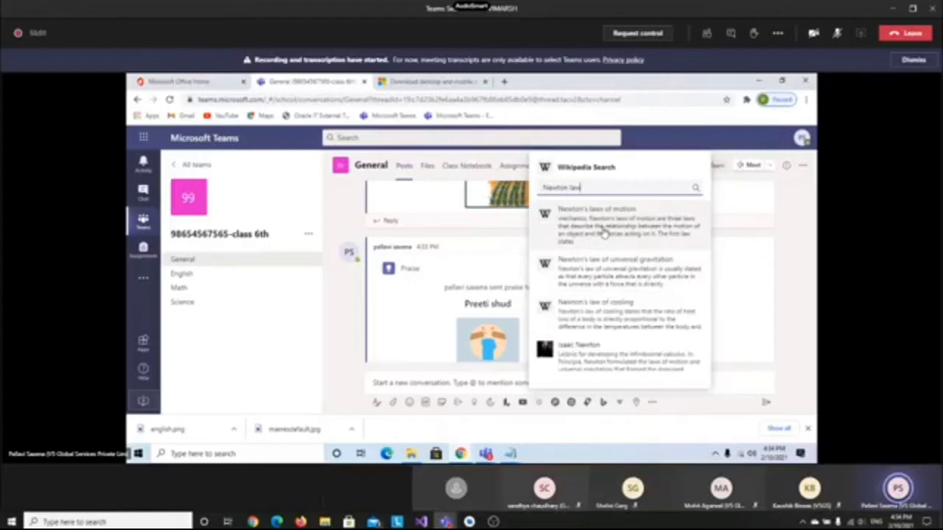
pyautogui.click(605, 233)
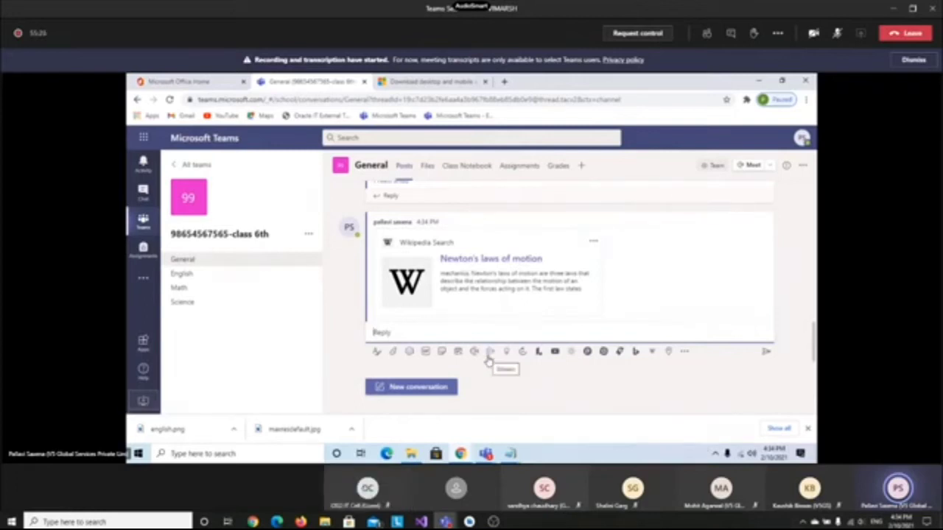
pyautogui.click(555, 352)
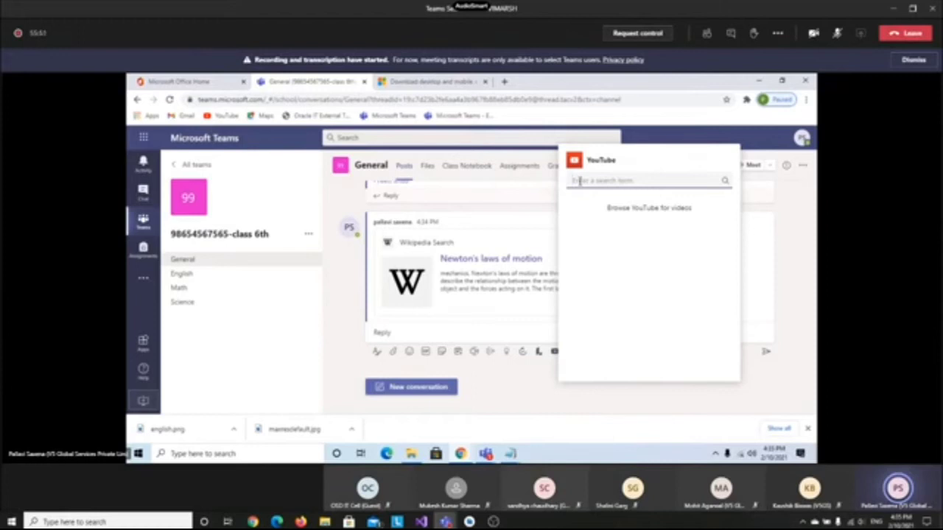
pyautogui.click(400, 185)
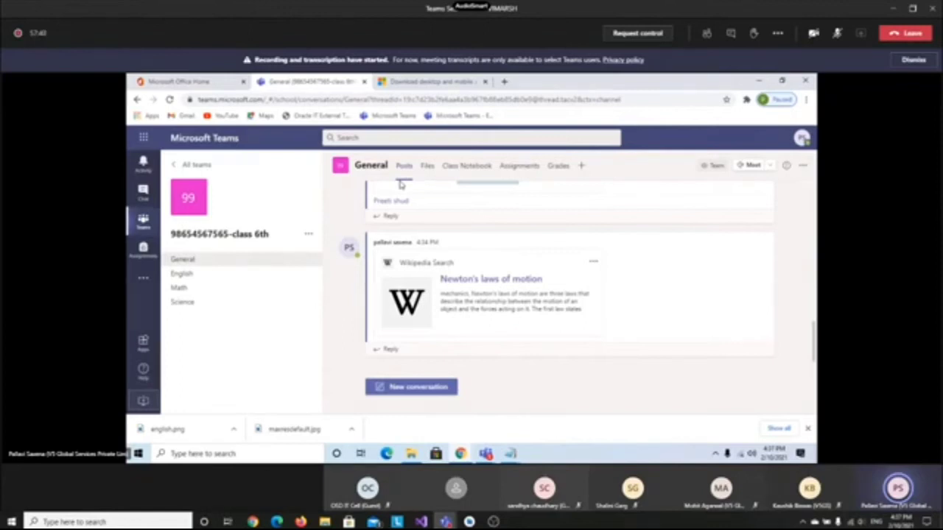
# Switch to the General channel's Files tab
pyautogui.click(428, 166)
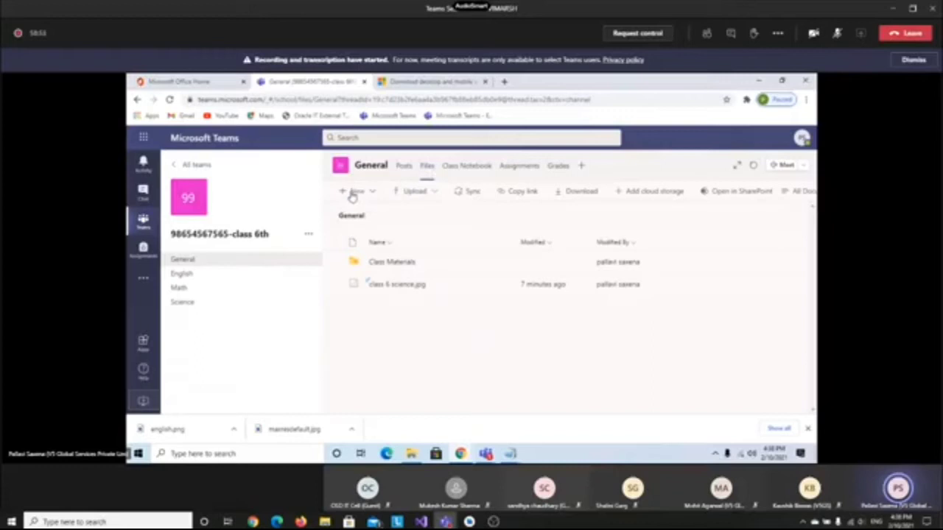
# Open the + New dropdown in the General channel's Files
pyautogui.click(353, 193)
# Create a new folder named Science Notes in the General files
pyautogui.click(369, 215)
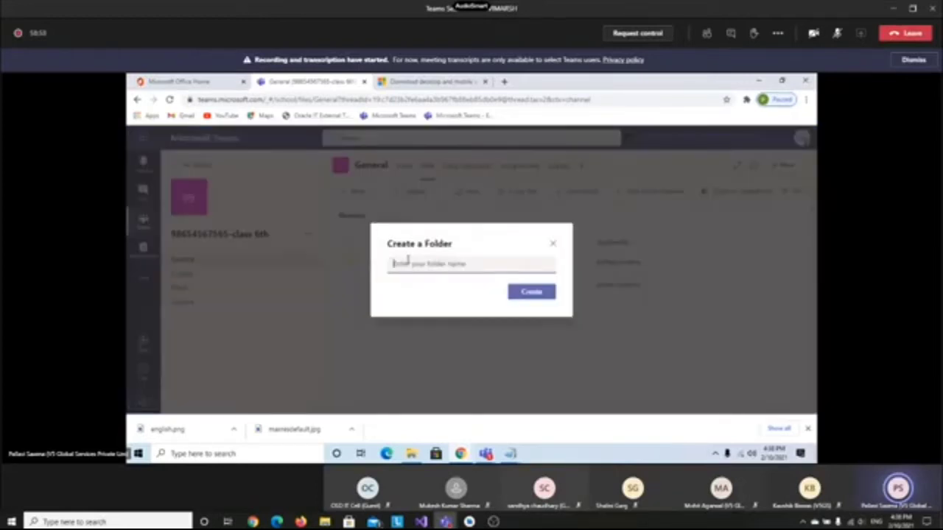
pyautogui.write('Science Nb')
pyautogui.write('tes')
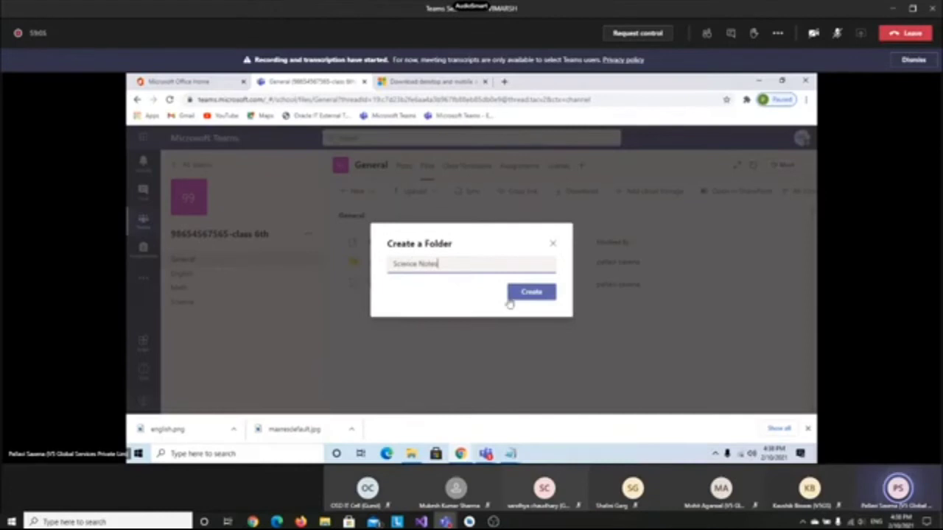
pyautogui.click(532, 293)
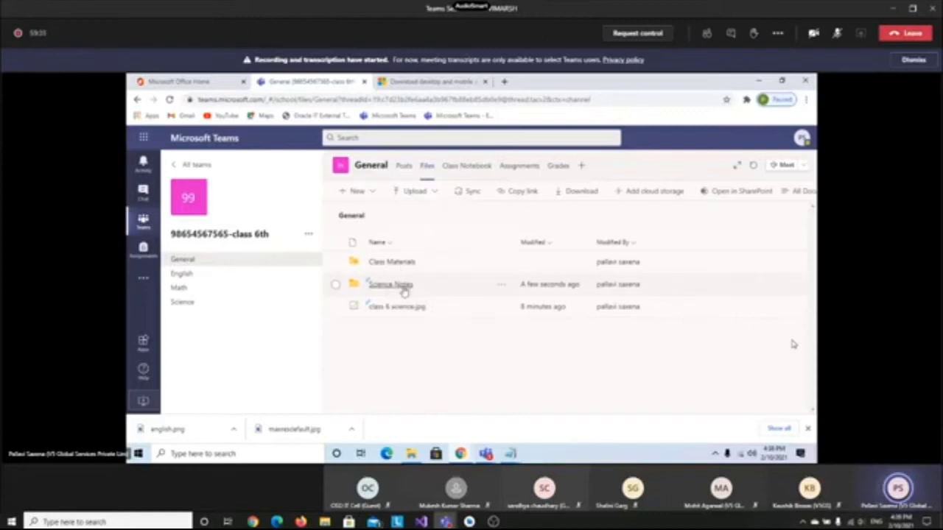
# Upload student work1 - Copy.pdf into Science Notes, then go back to General files
pyautogui.click(403, 289)
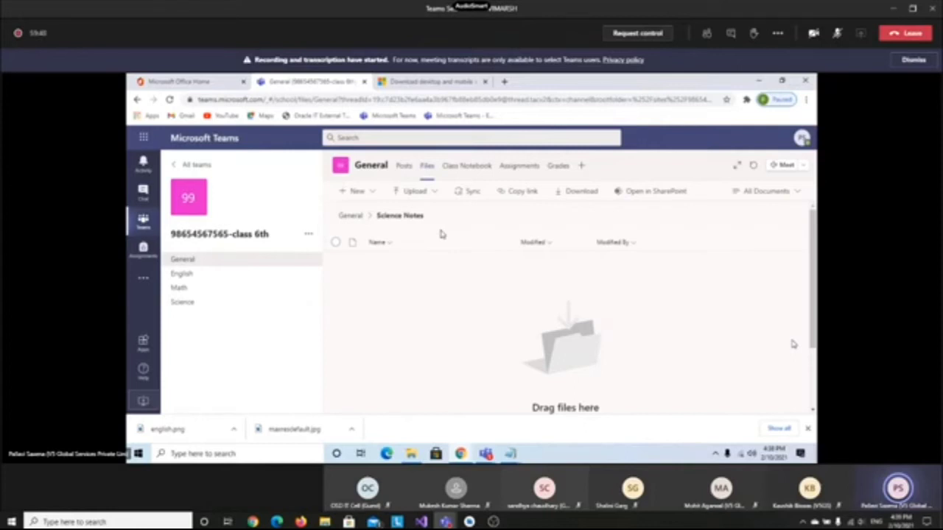
pyautogui.click(416, 194)
pyautogui.click(406, 214)
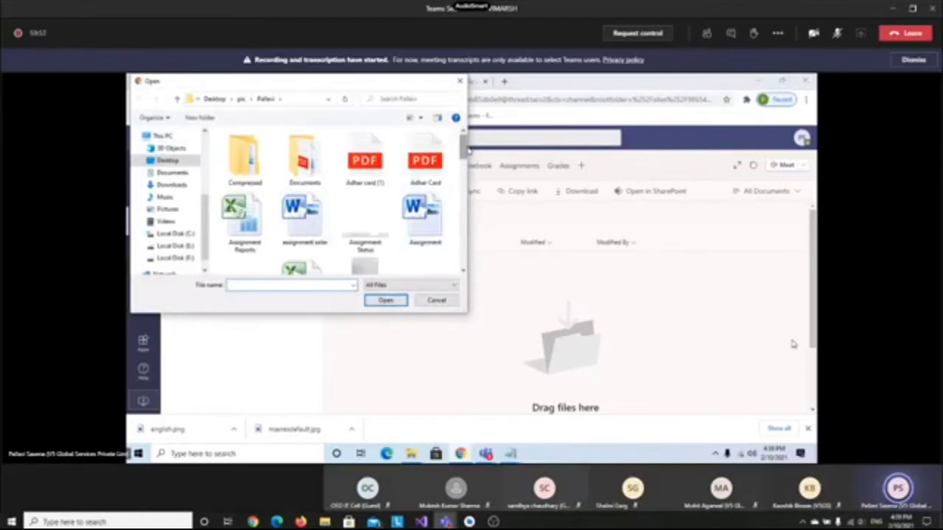
pyautogui.scroll(-3, 461, 162)
pyautogui.scroll(-5, 462, 164)
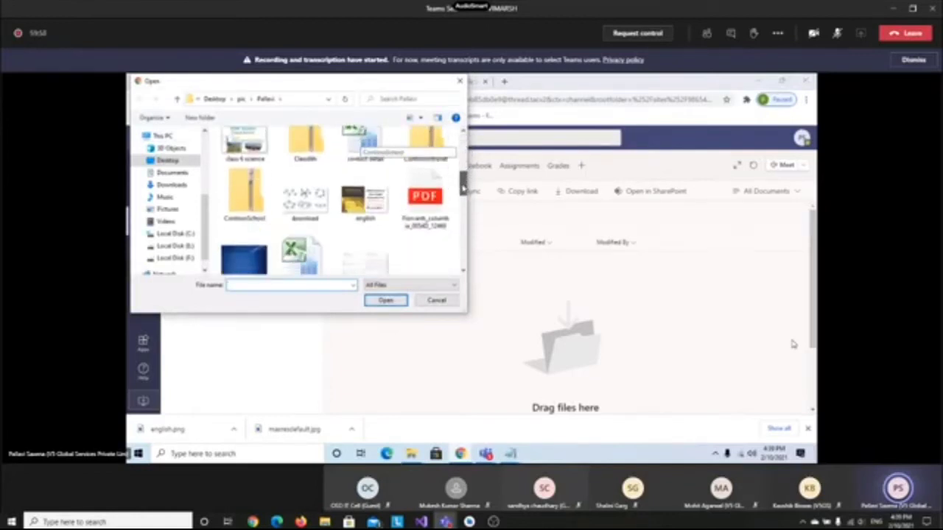
pyautogui.scroll(-6, 339, 199)
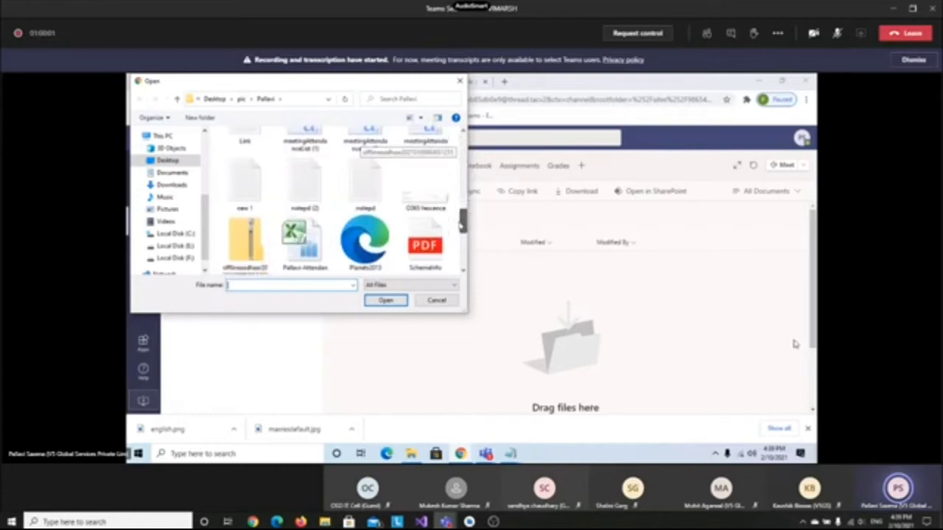
pyautogui.scroll(-4, 459, 243)
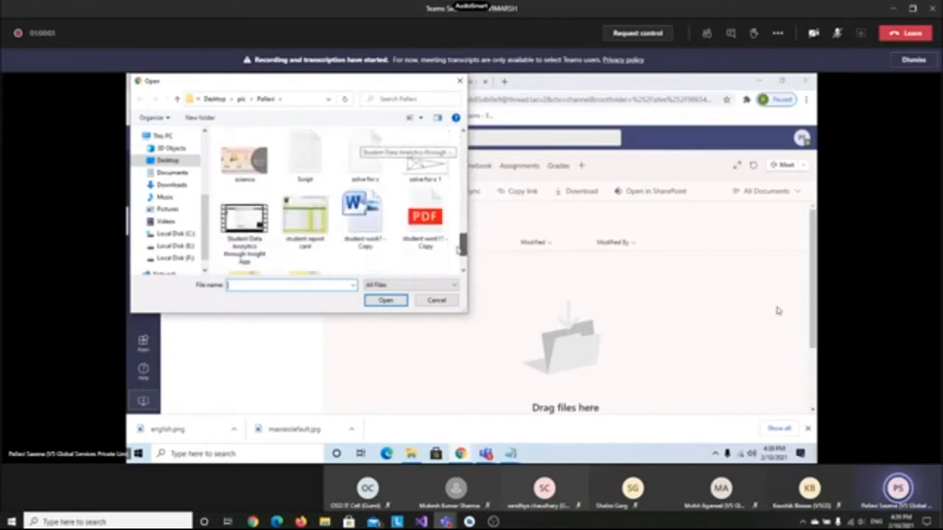
pyautogui.scroll(-1, 457, 255)
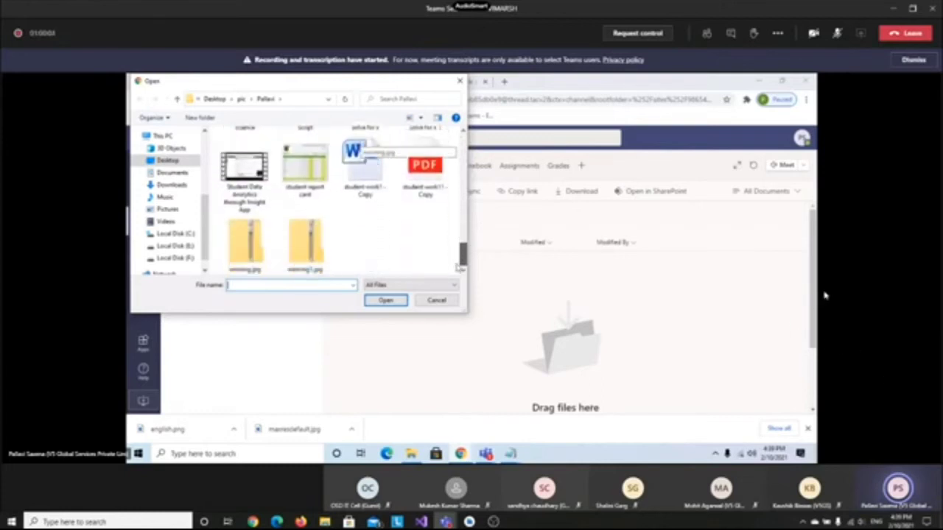
pyautogui.click(433, 193)
pyautogui.click(387, 301)
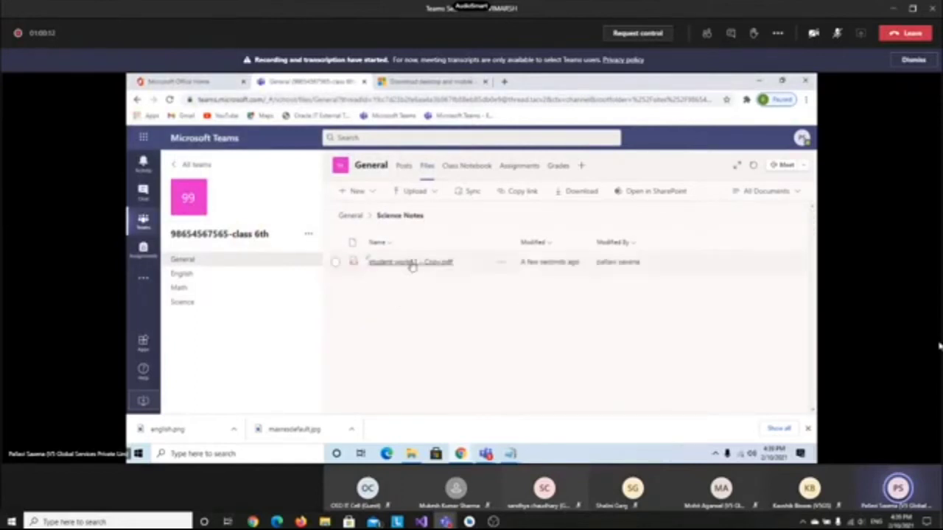
pyautogui.click(349, 217)
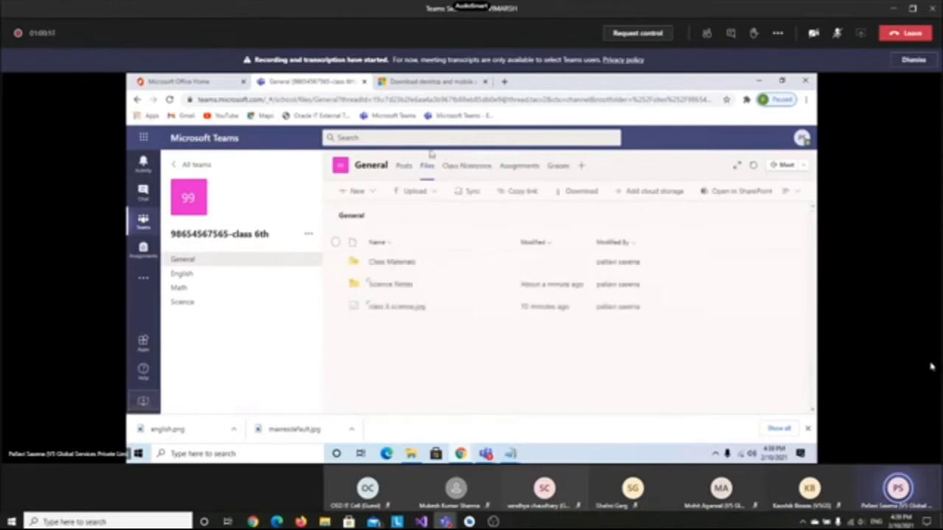
# Recheck the uploaded PDF in Science Notes, return to General files, and show the + New file types
pyautogui.click(393, 287)
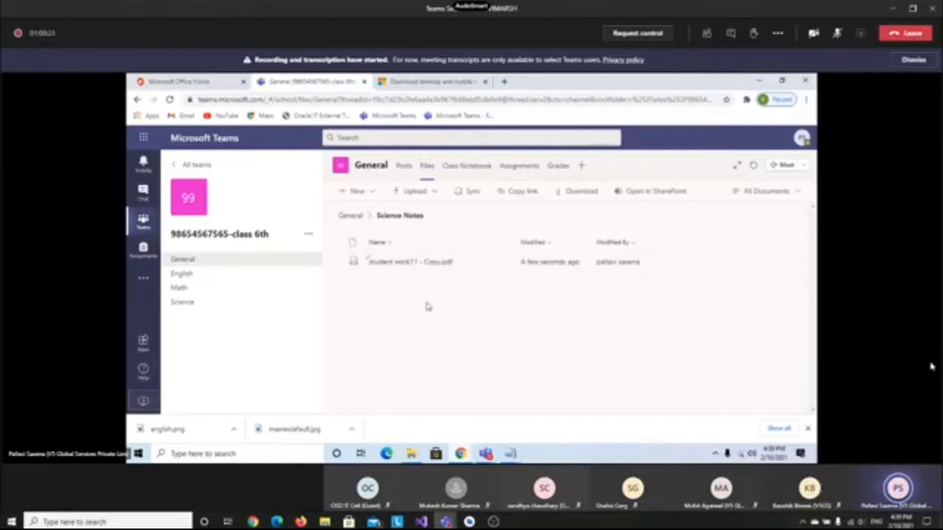
pyautogui.click(346, 215)
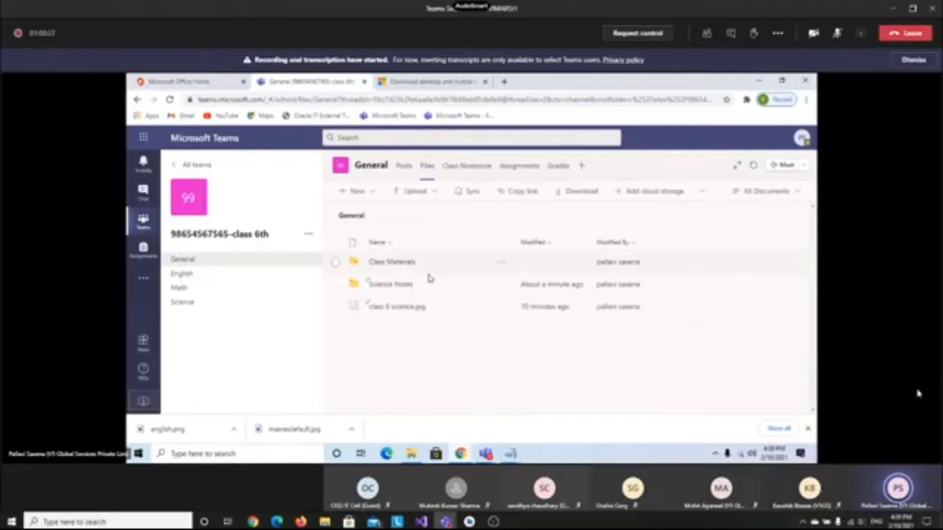
pyautogui.click(412, 194)
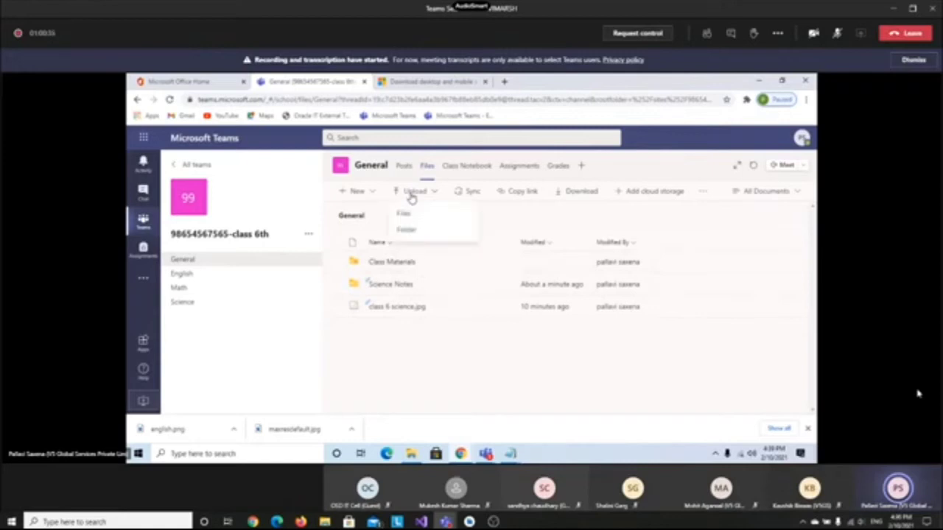
pyautogui.click(498, 321)
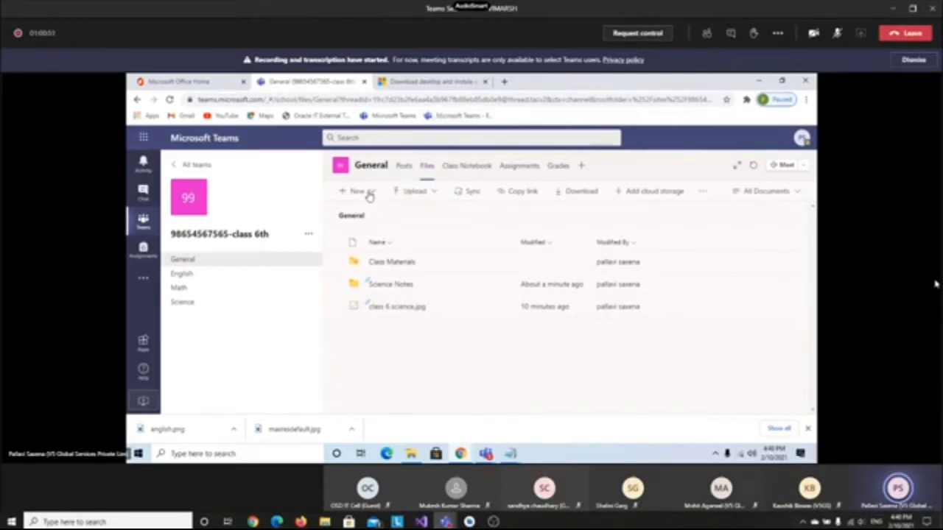
pyautogui.click(370, 195)
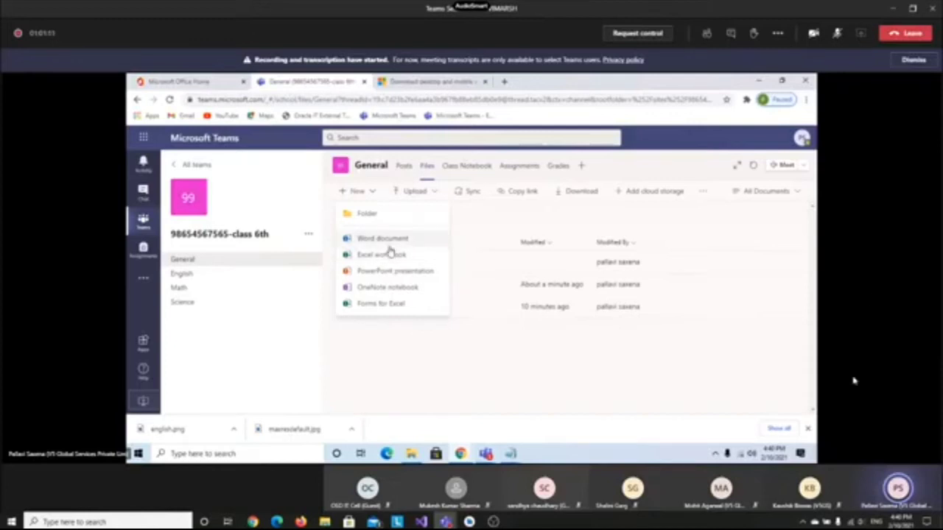
# Create and open a Word document named English in the General files
pyautogui.click(362, 241)
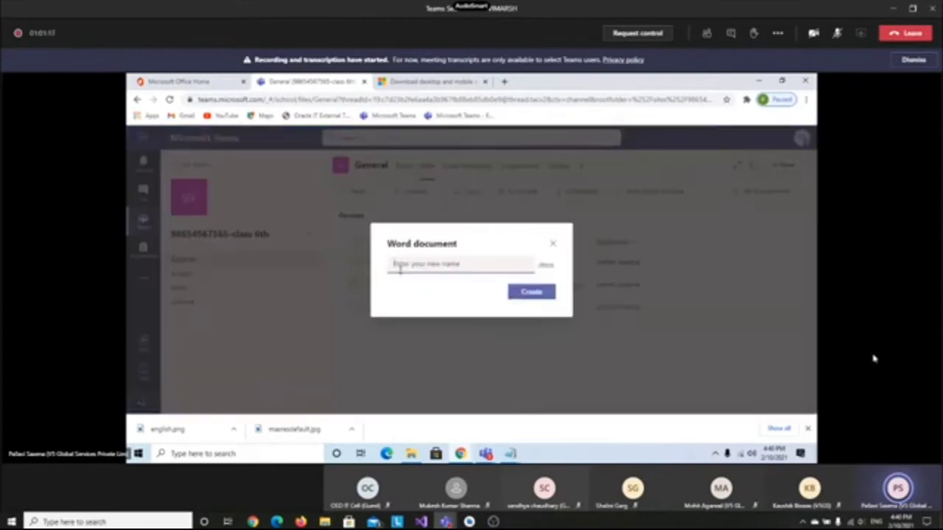
pyautogui.write('English')
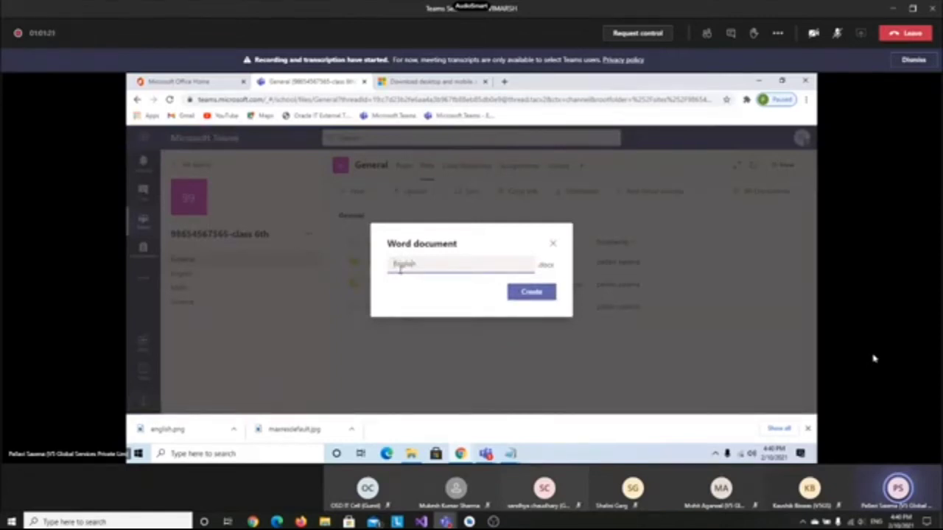
pyautogui.click(535, 295)
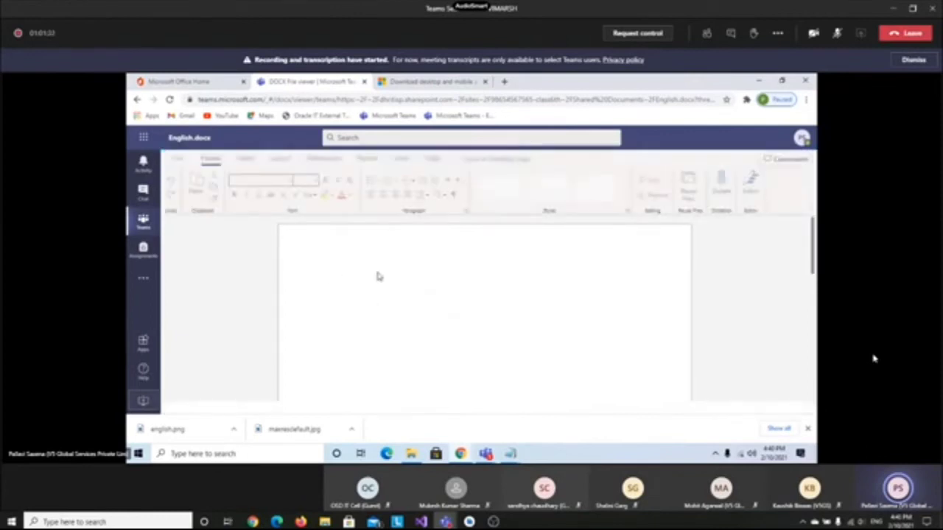
# Type a placeholder line into English.docx and close the document
pyautogui.write('jkjnjnkdj')
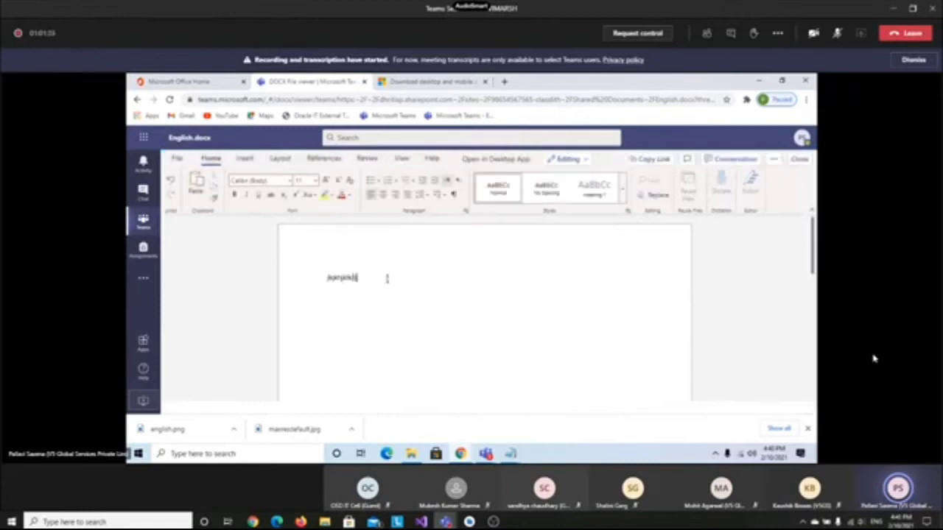
pyautogui.write(' jjkunj')
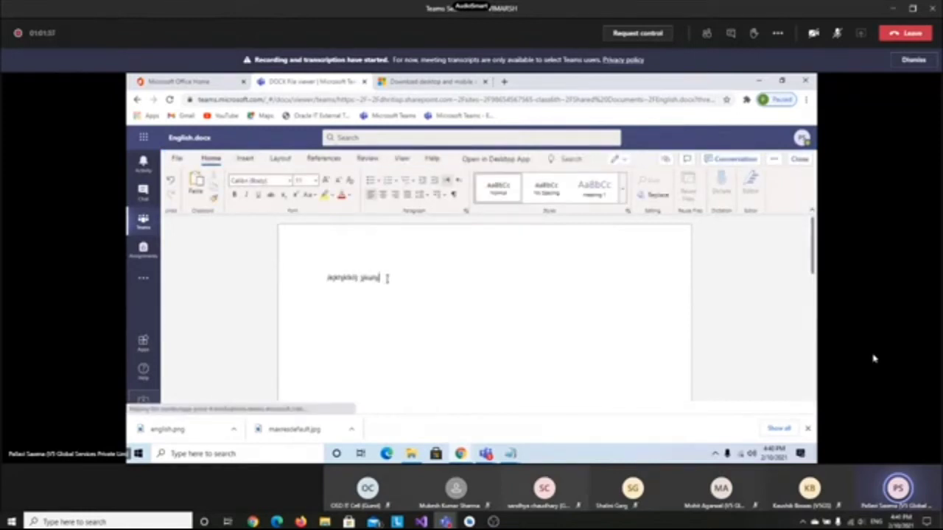
pyautogui.write('k')
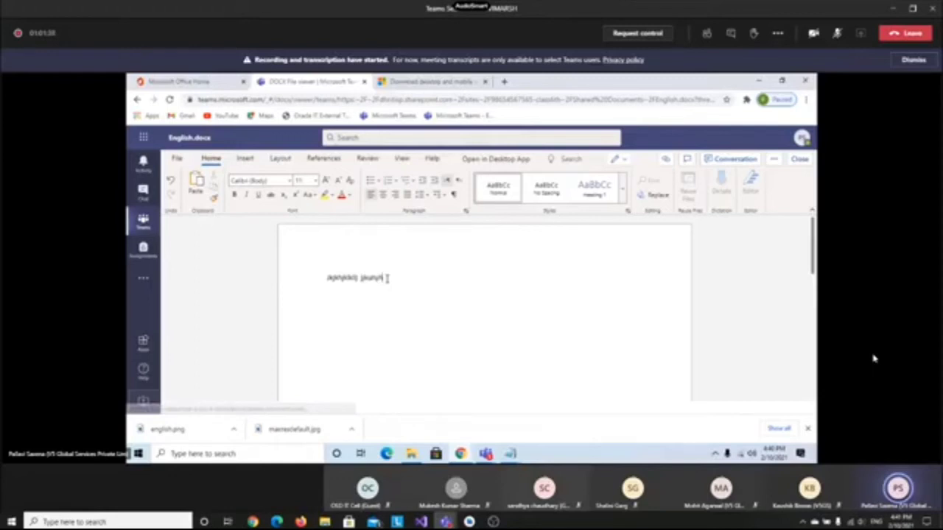
pyautogui.write('hjdgfdhj')
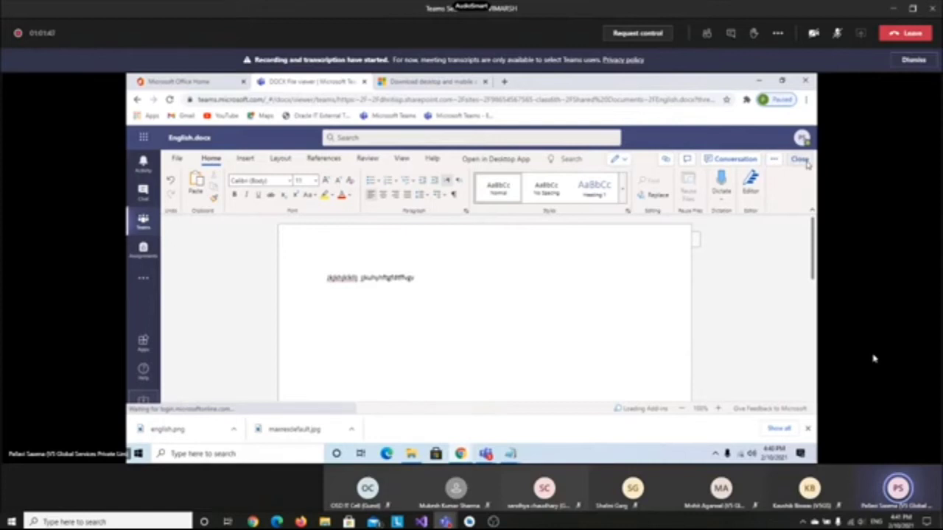
pyautogui.click(801, 159)
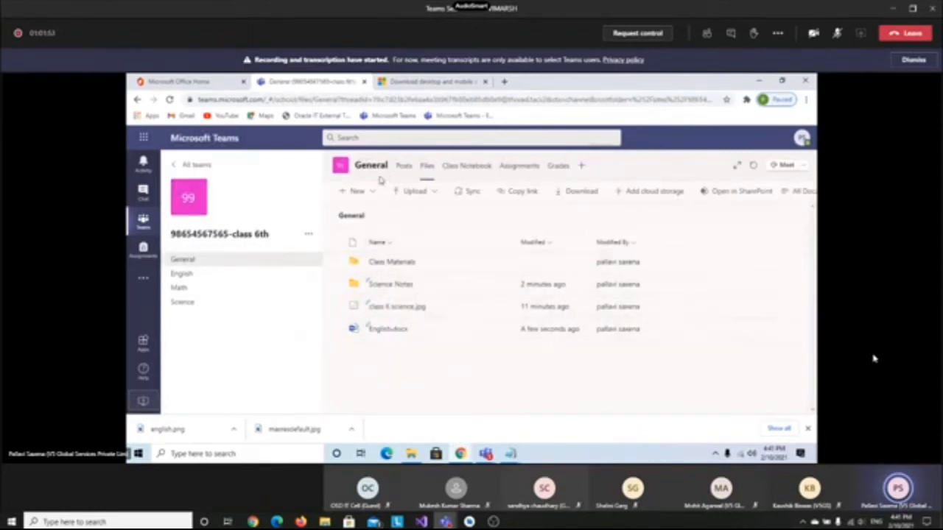
pyautogui.click(366, 197)
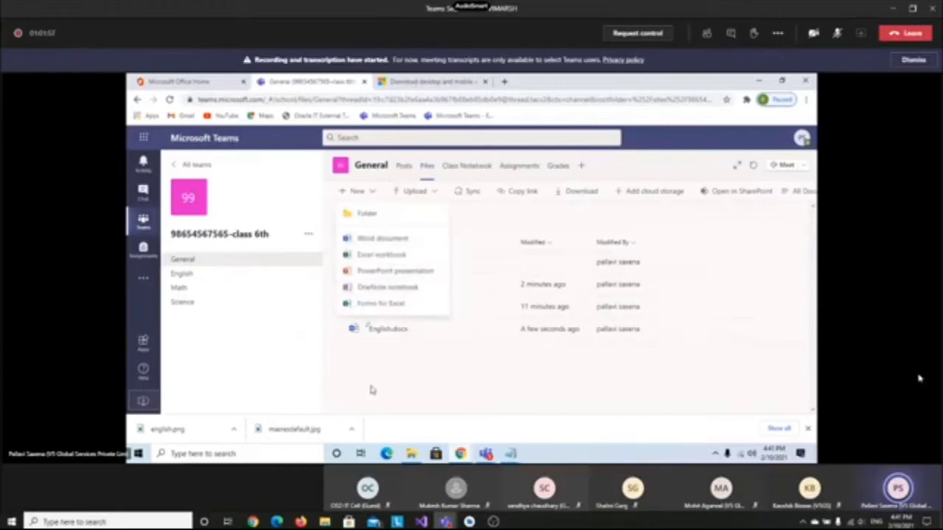
pyautogui.click(372, 390)
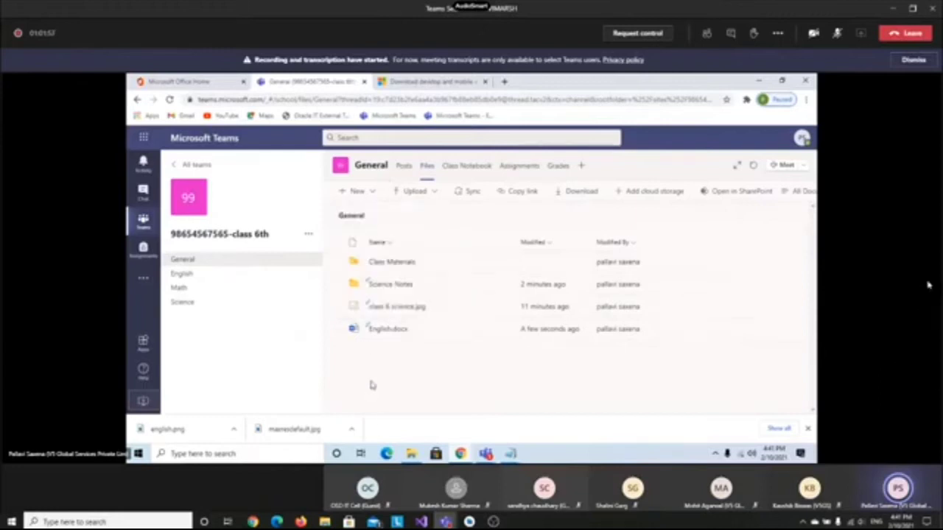
pyautogui.click(913, 61)
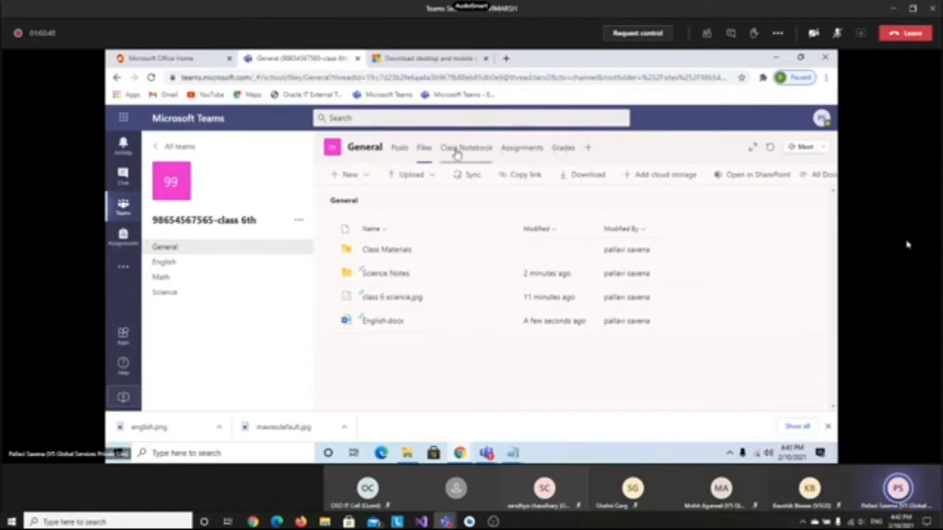
# Browse the English, Math, Science and General channels, then return to the all-teams overview
pyautogui.click(154, 266)
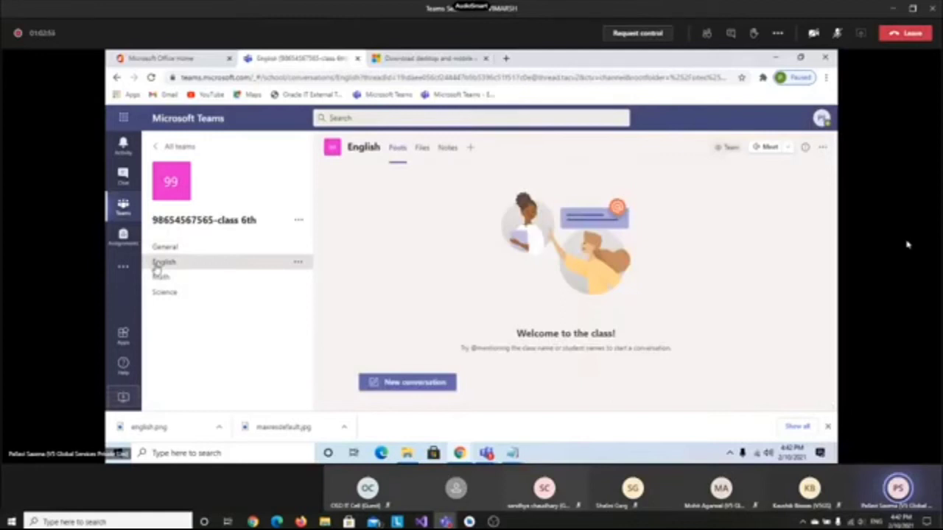
pyautogui.click(160, 278)
pyautogui.click(164, 295)
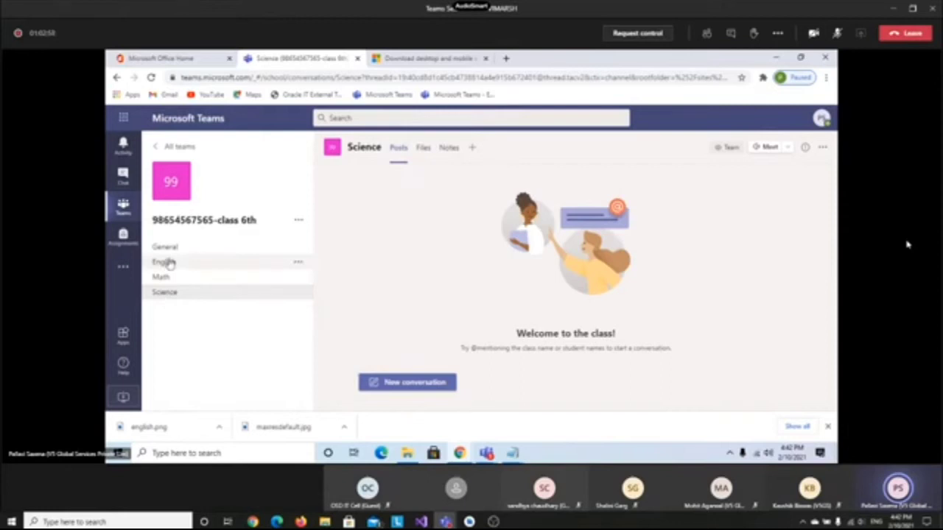
pyautogui.click(168, 262)
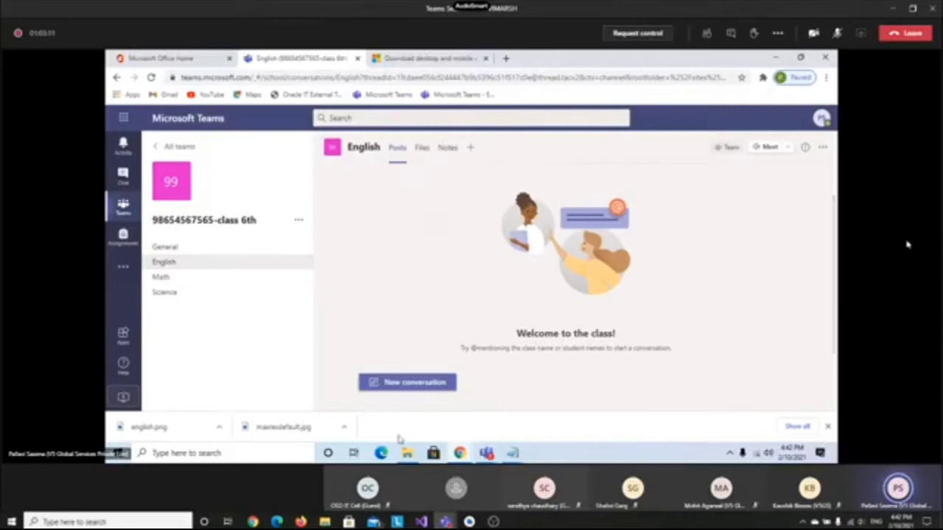
pyautogui.click(408, 382)
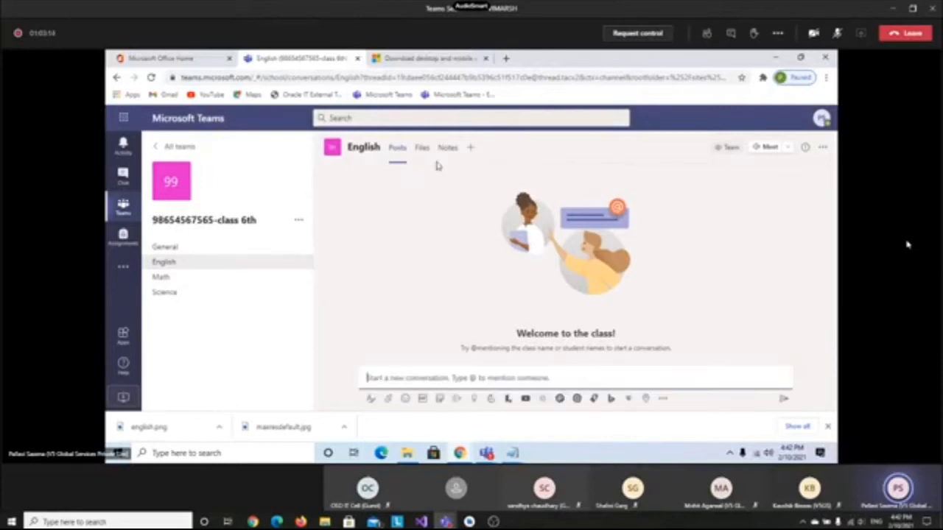
pyautogui.click(157, 277)
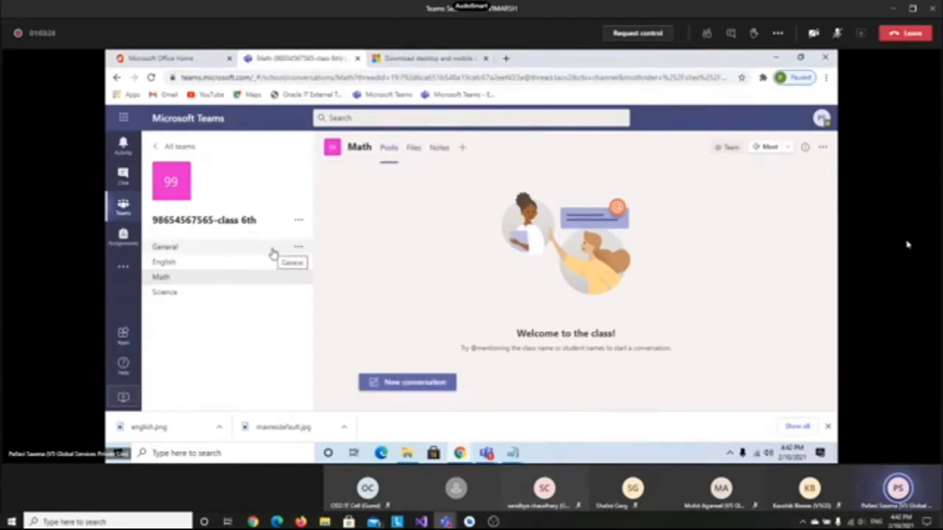
pyautogui.click(198, 253)
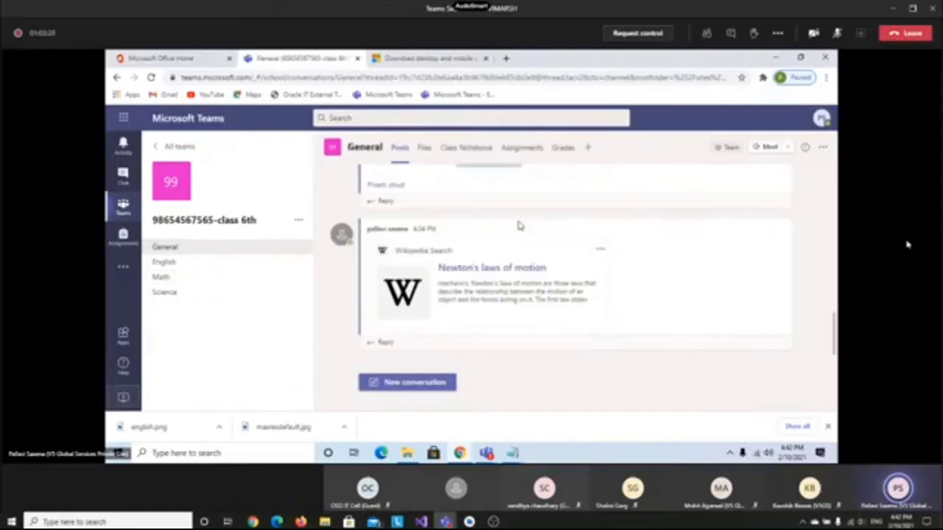
pyautogui.moveTo(520, 225)
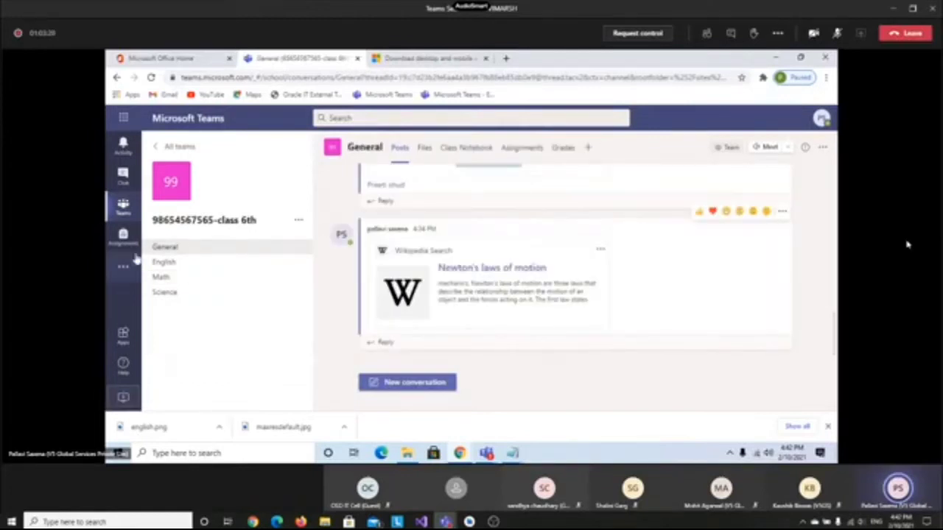
pyautogui.click(122, 210)
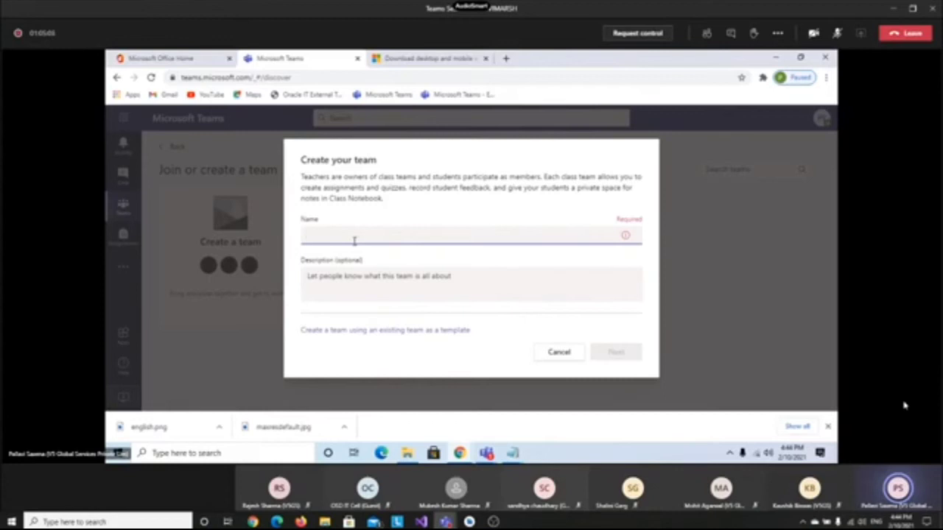
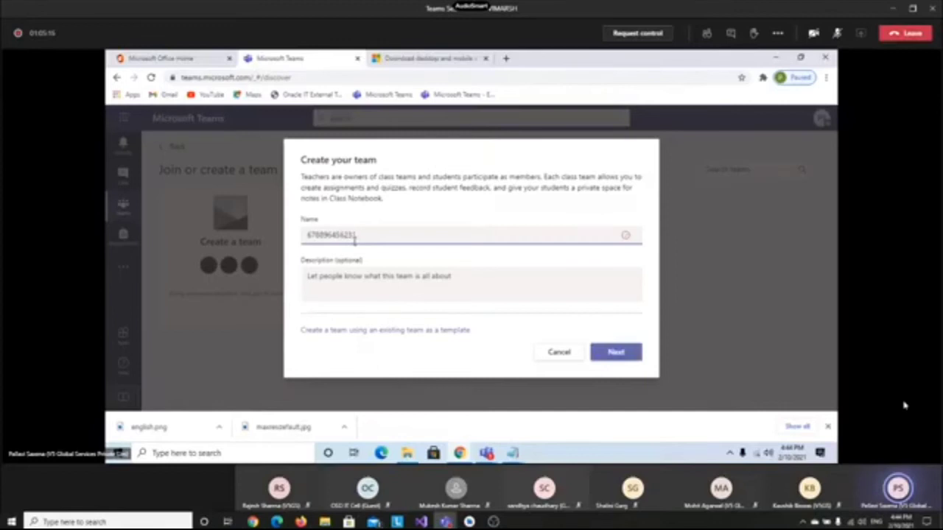
pyautogui.write('class5th')
pyautogui.click(320, 235)
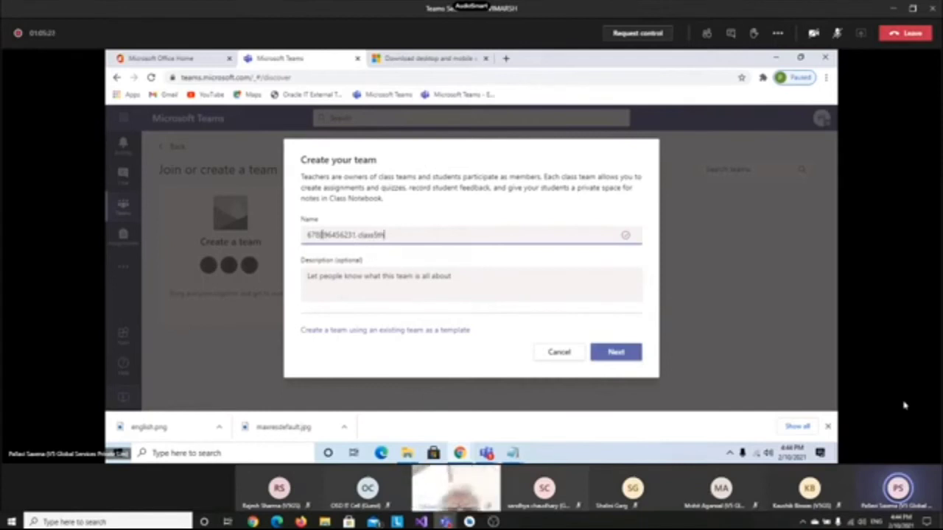
pyautogui.click(328, 278)
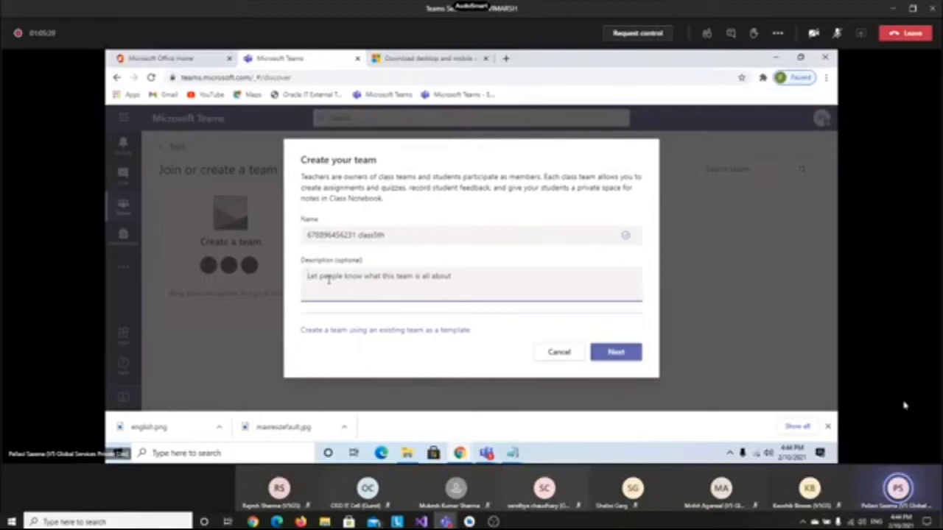
pyautogui.click(606, 353)
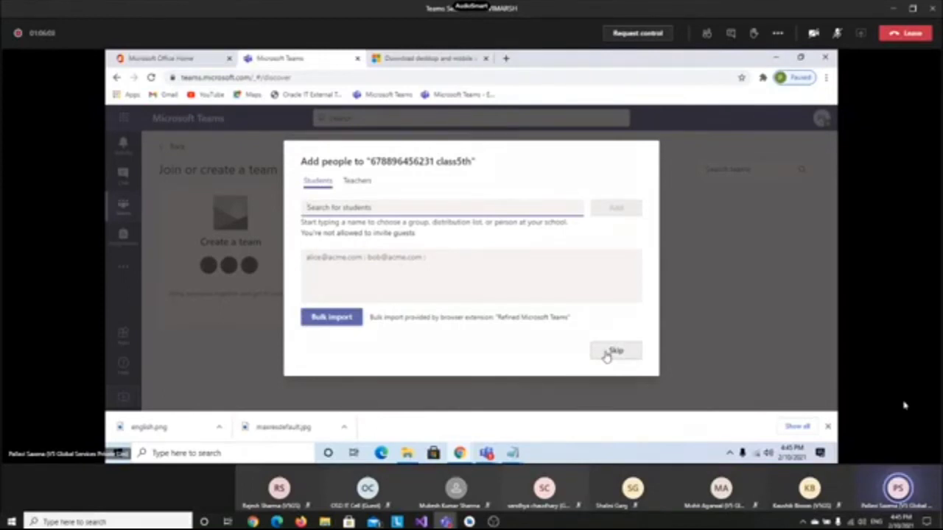
# On the Students tab, find students via 'pre' and 'sney' and add them to the team
pyautogui.click(357, 181)
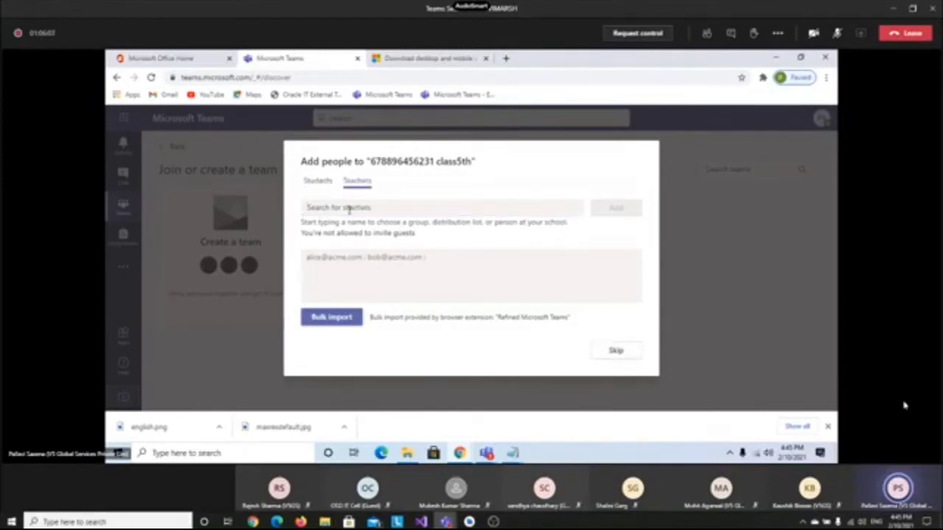
pyautogui.click(318, 180)
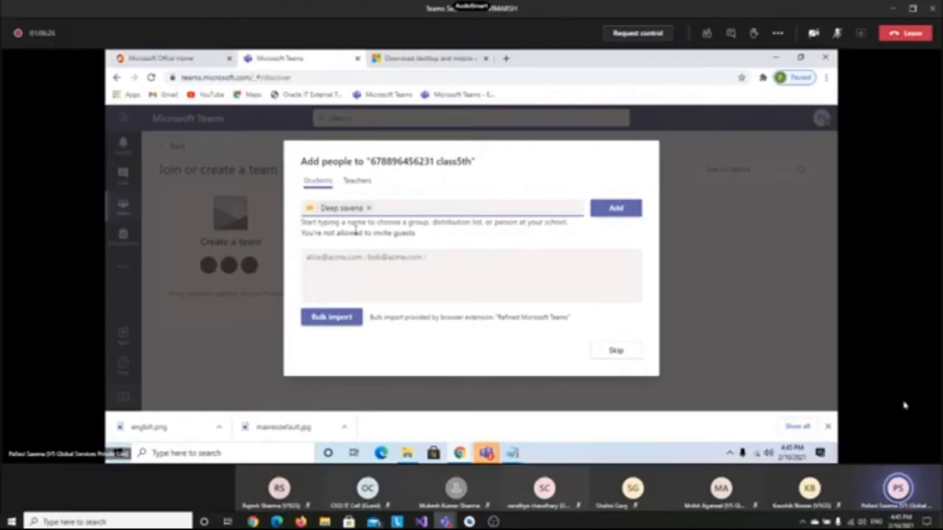
pyautogui.write('pree')
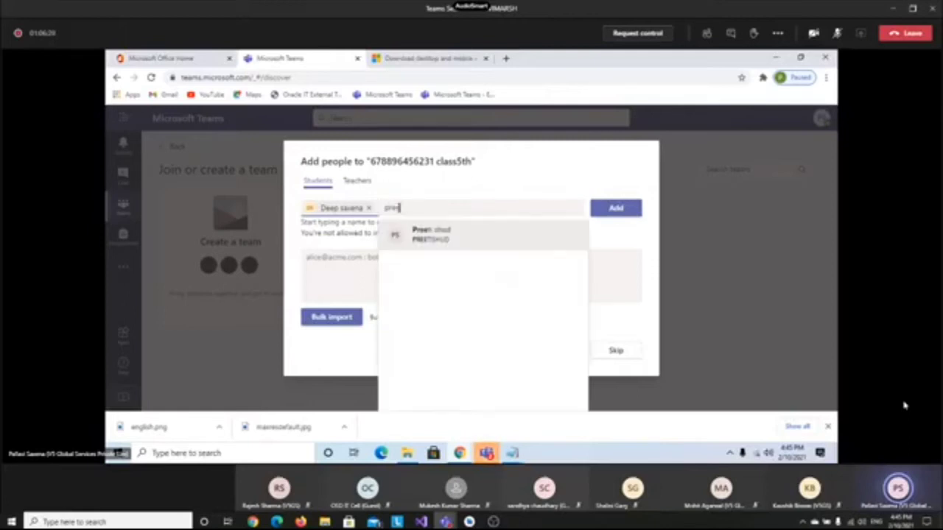
pyautogui.click(431, 234)
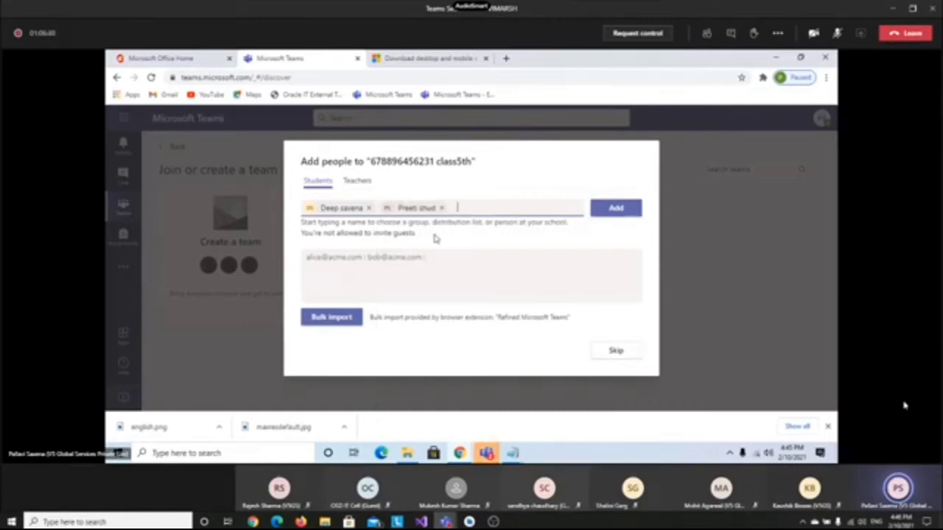
pyautogui.write('sney')
pyautogui.click(507, 234)
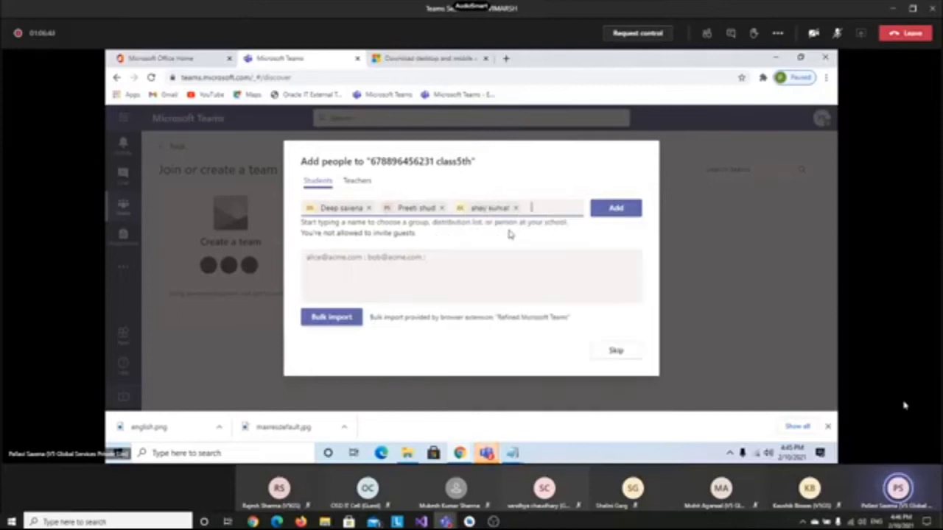
pyautogui.click(632, 213)
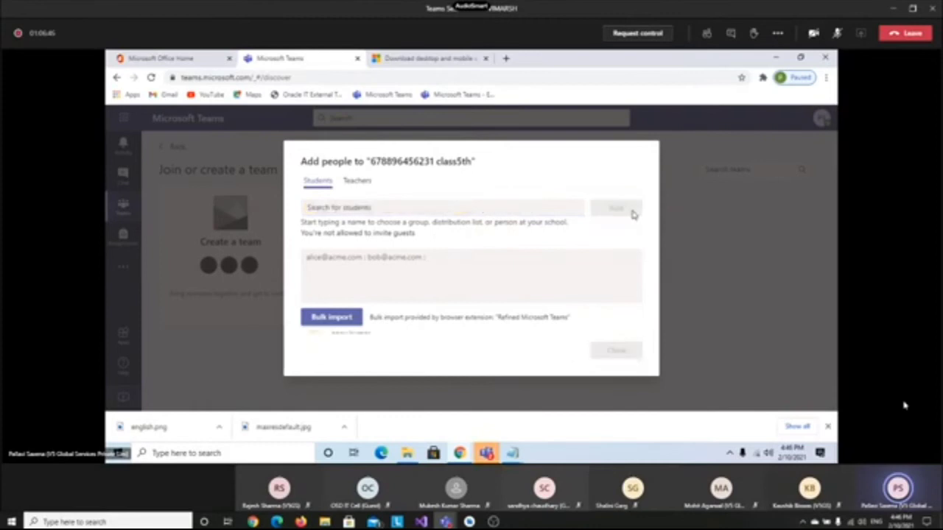
# On the Teachers tab, add two teachers found via 'sumi' and 'har', then close the dialog
pyautogui.click(355, 184)
pyautogui.click(339, 210)
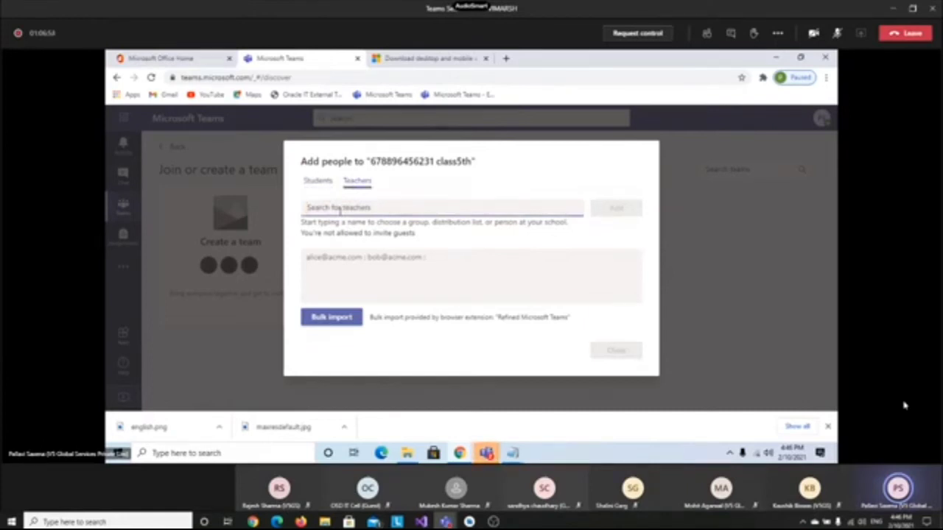
pyautogui.write('sumi')
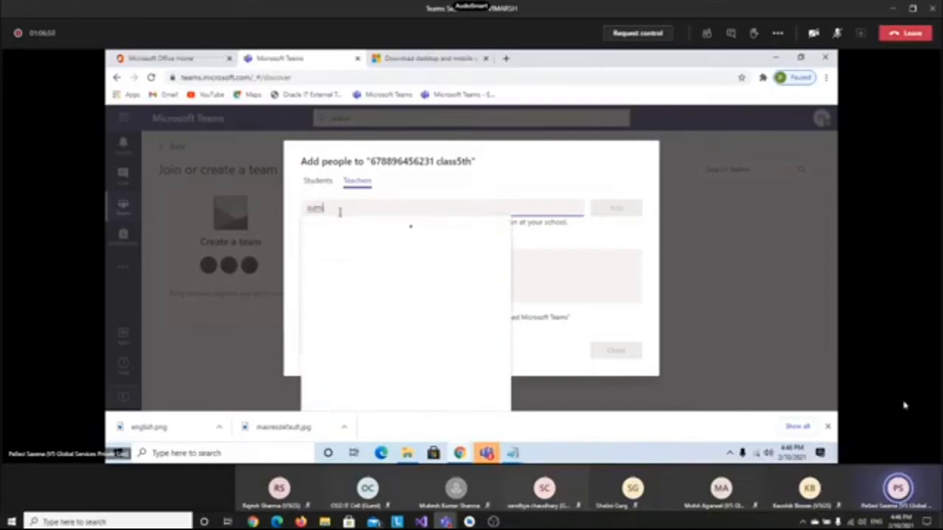
pyautogui.click(359, 243)
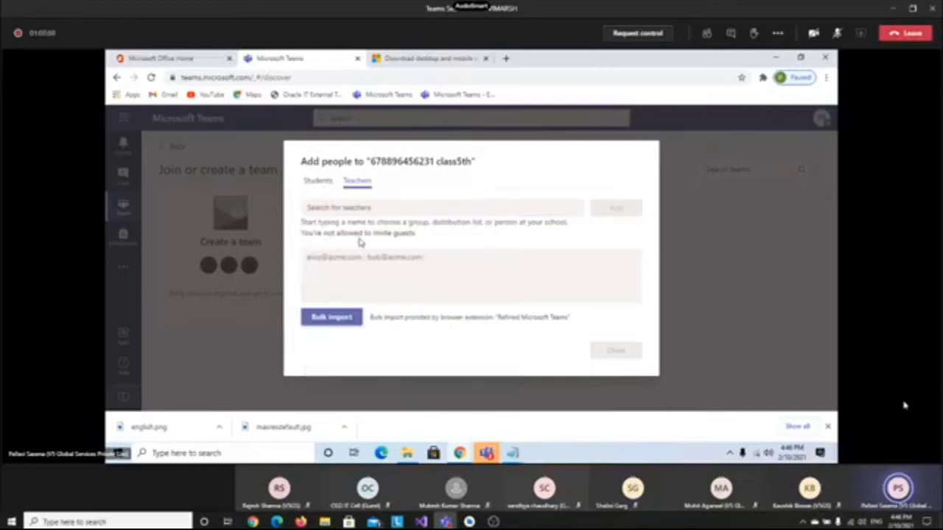
pyautogui.write('har')
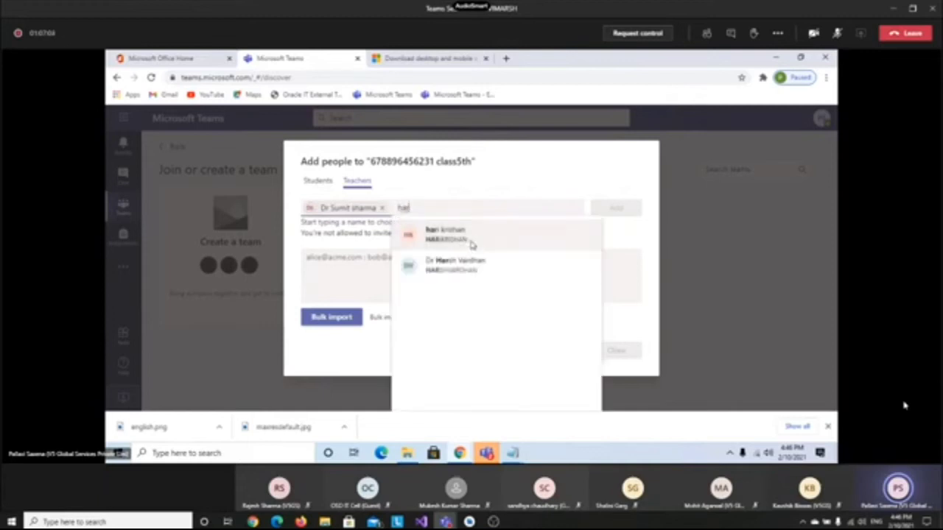
pyautogui.click(472, 239)
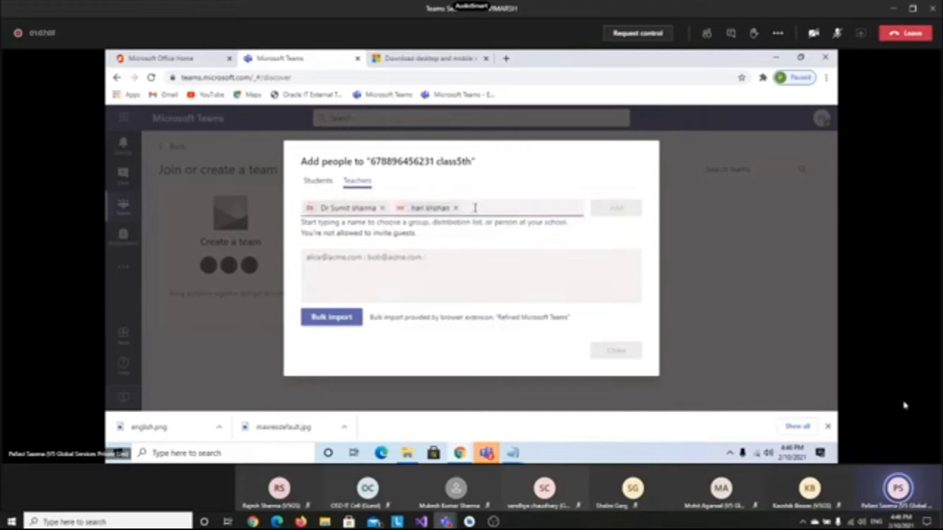
pyautogui.click(315, 182)
pyautogui.click(358, 181)
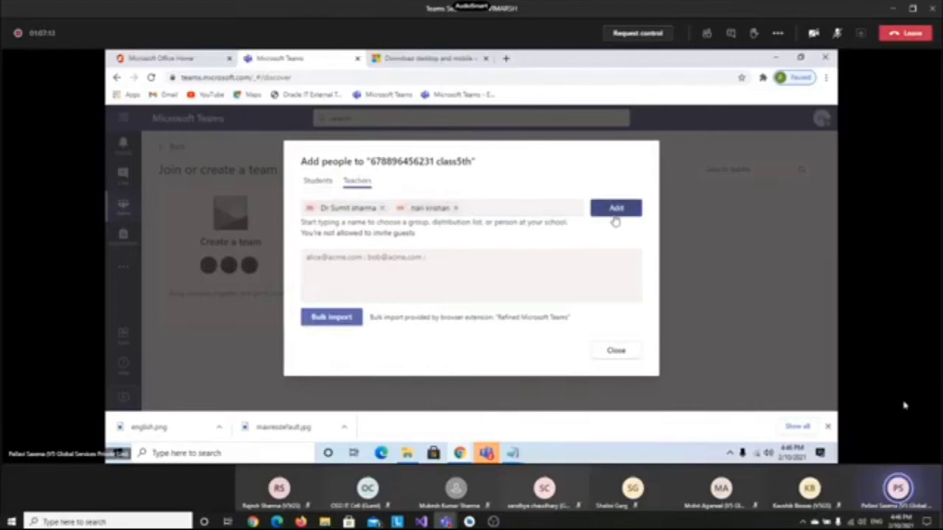
pyautogui.click(615, 210)
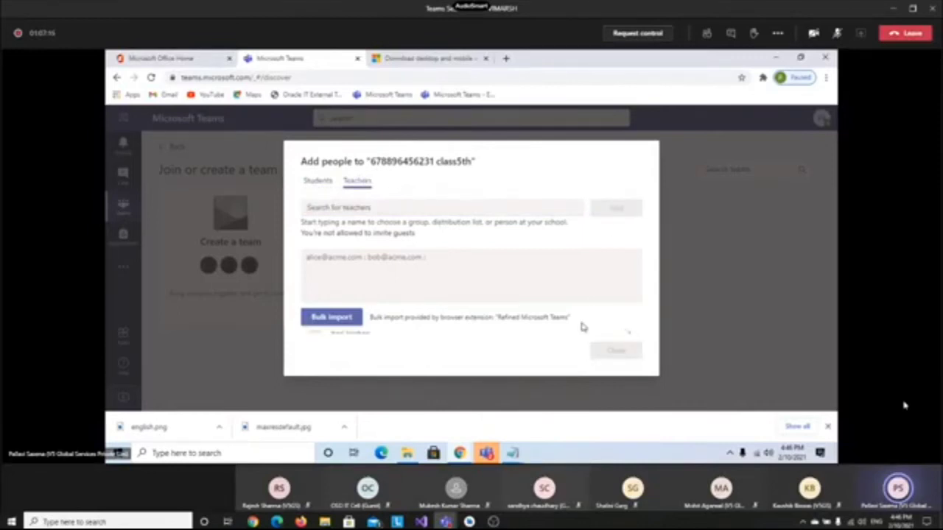
pyautogui.click(603, 352)
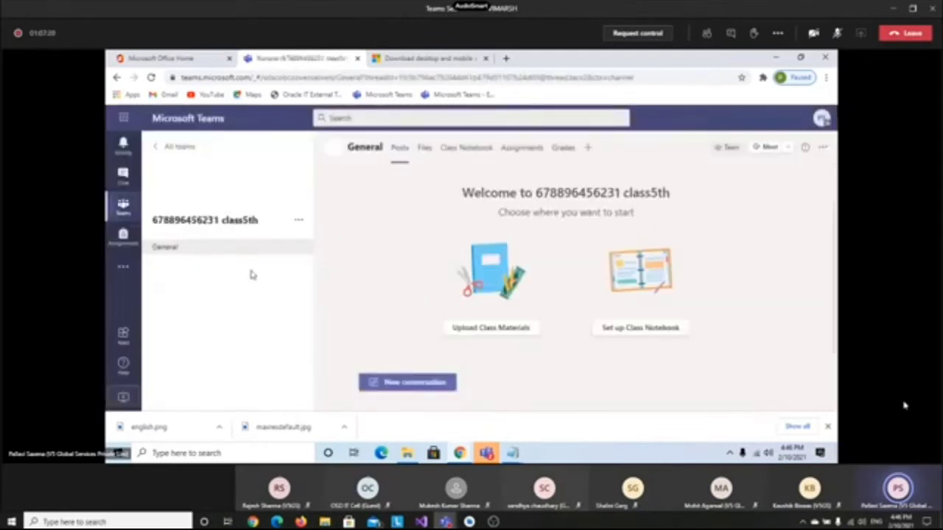
# Return to all teams and open the Join or create a team page
pyautogui.click(123, 207)
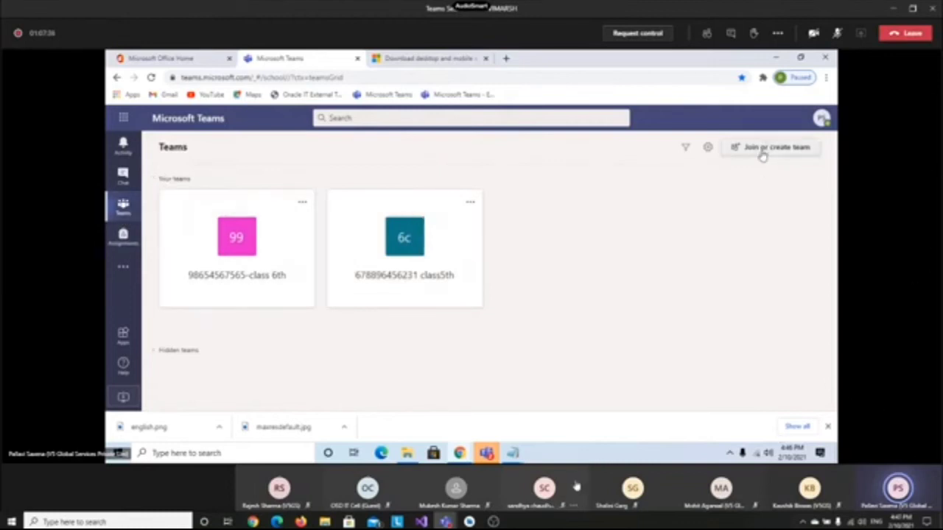
pyautogui.click(763, 154)
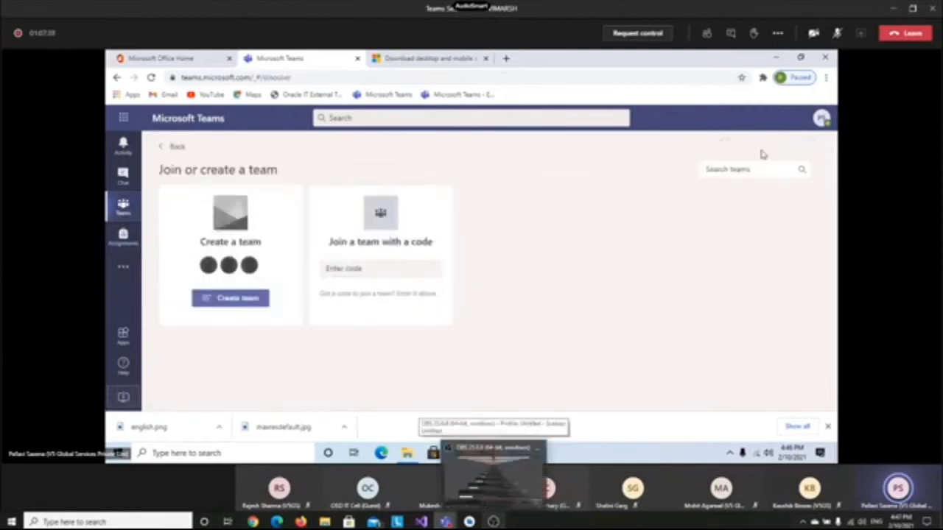
pyautogui.click(494, 522)
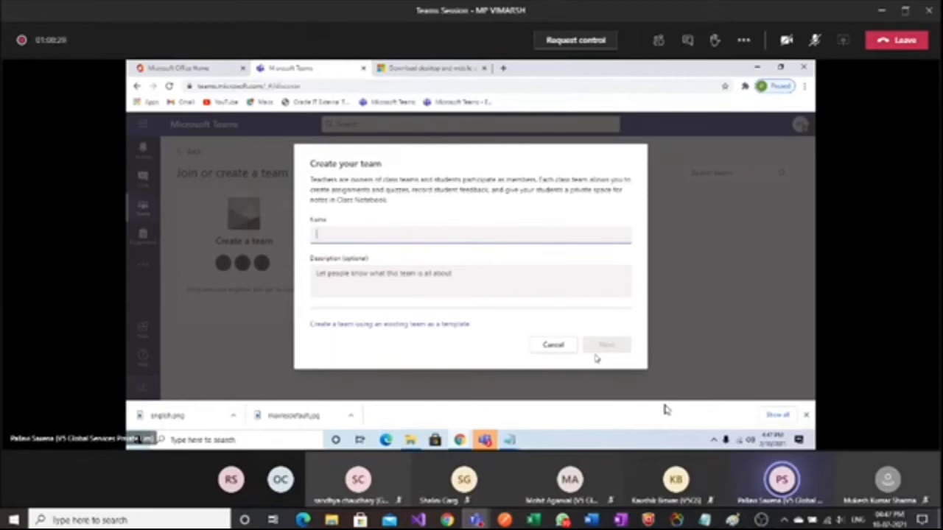
pyautogui.click(556, 347)
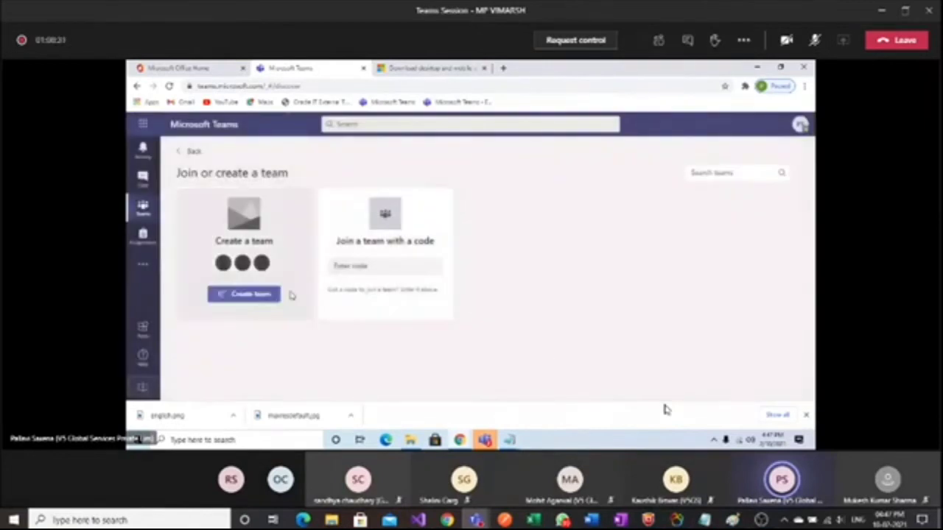
pyautogui.click(135, 212)
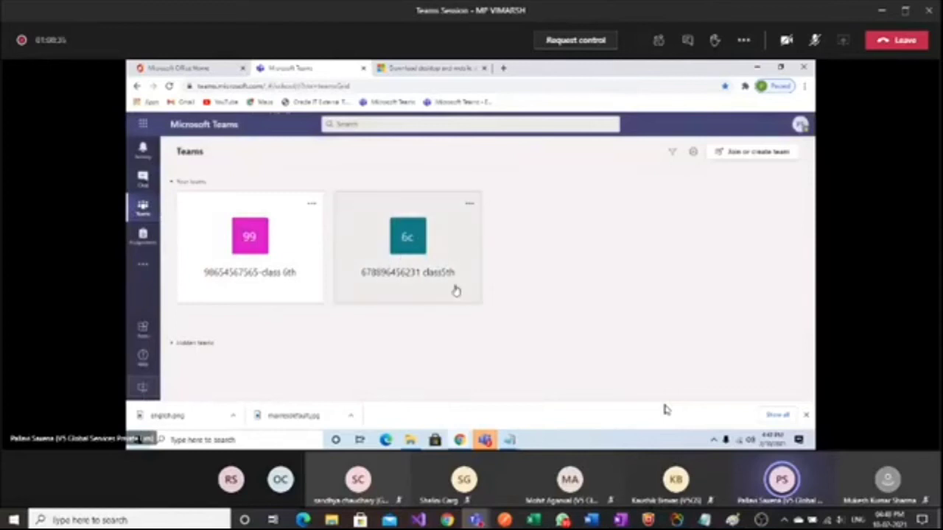
pyautogui.click(409, 251)
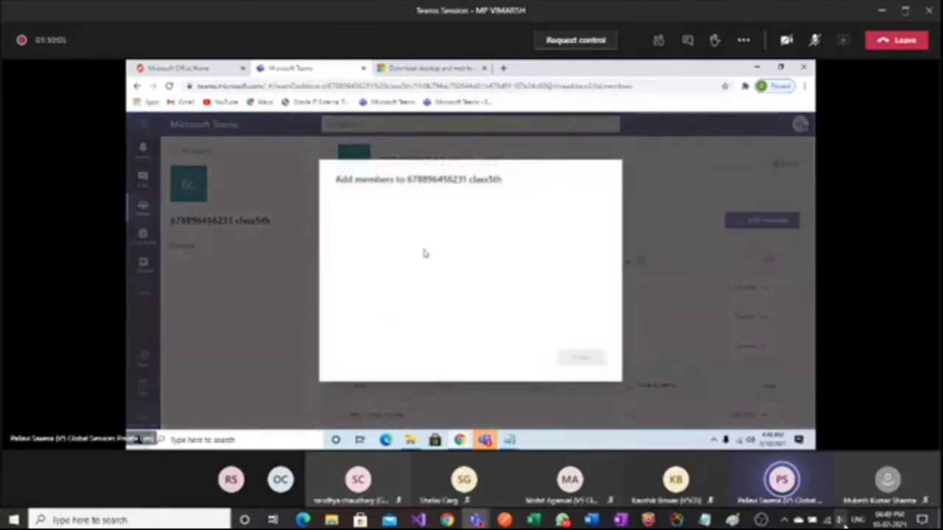
pyautogui.press('XF86AudioRaiseVolume')
pyautogui.press('XF86AudioRaiseVolume')
pyautogui.press('XF86AudioRaiseVolume')
pyautogui.press('XF86AudioRaiseVolume')
pyautogui.press('XF86AudioRaiseVolume')
pyautogui.press('XF86AudioRaiseVolume')
pyautogui.press('XF86AudioRaiseVolume')
pyautogui.press('XF86AudioRaiseVolume')
pyautogui.press('XF86AudioRaiseVolume')
pyautogui.press('XF86AudioRaiseVolume')
pyautogui.press('XF86AudioRaiseVolume')
pyautogui.press('XF86AudioRaiseVolume')
pyautogui.press('XF86AudioRaiseVolume')
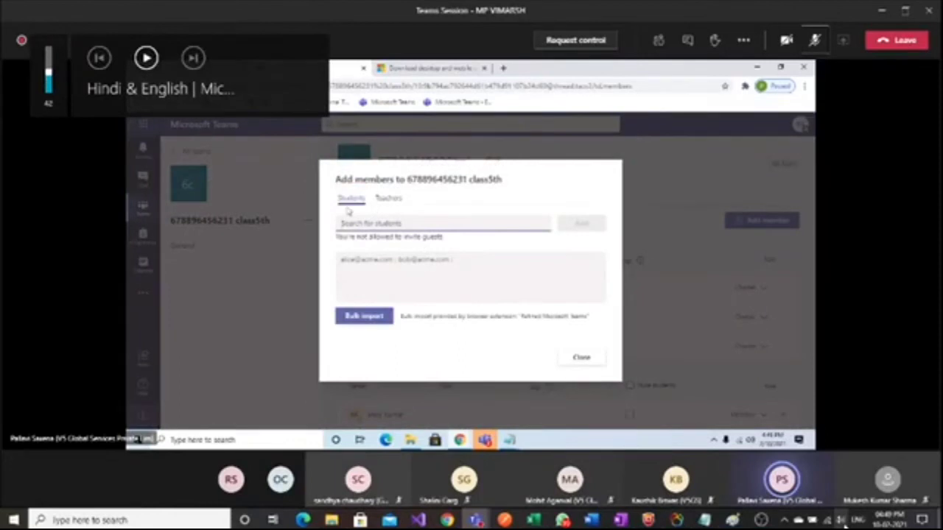
pyautogui.press('XF86AudioRaiseVolume')
pyautogui.press('XF86AudioRaiseVolume')
pyautogui.press('XF86AudioRaiseVolume')
pyautogui.press('XF86AudioRaiseVolume')
pyautogui.press('XF86AudioRaiseVolume')
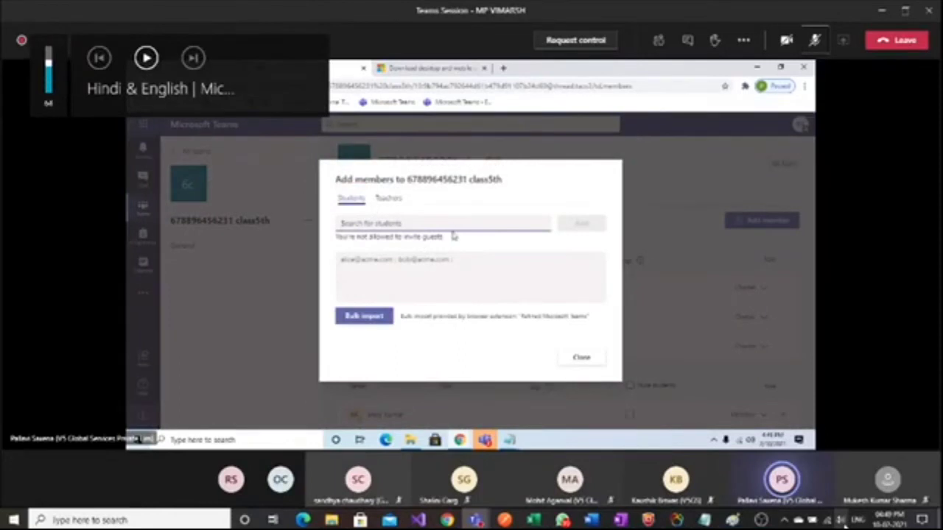
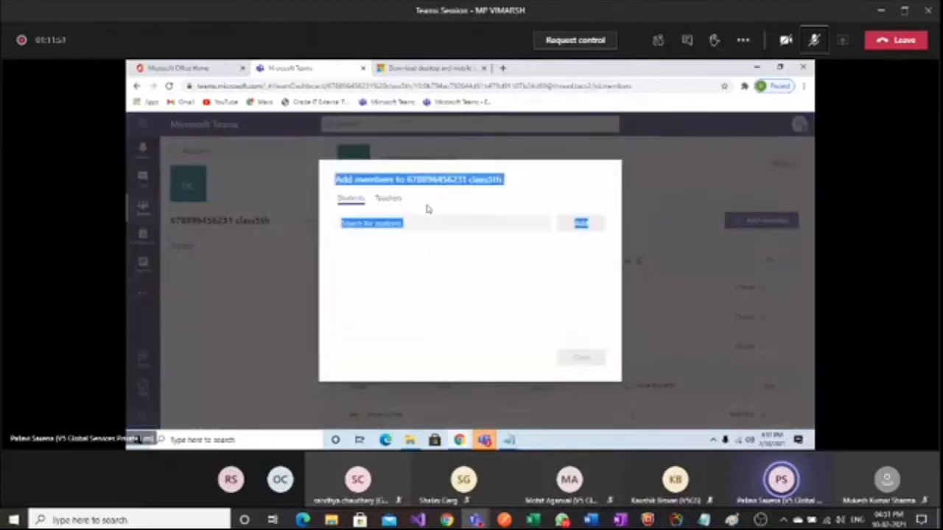
# Close the 'Add members to class5th' dialog to get back to the Members page
pyautogui.click(578, 359)
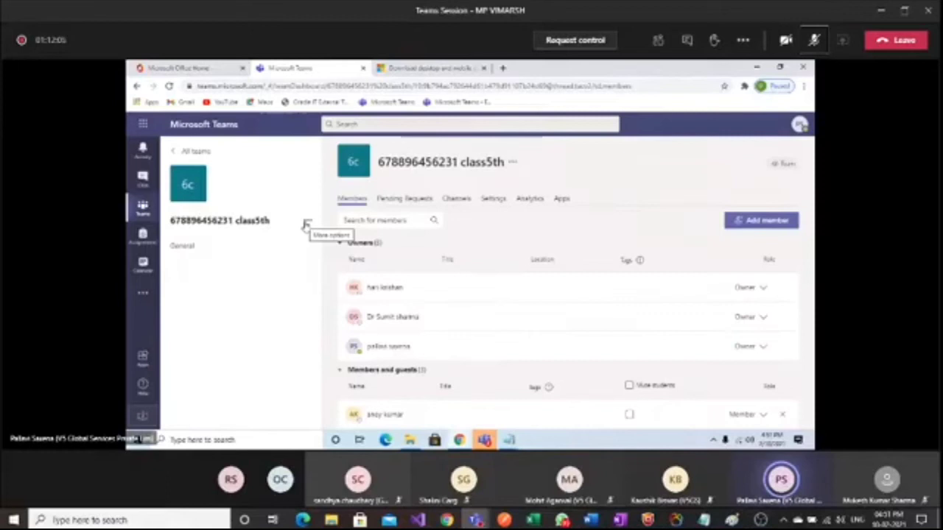
# Copy the class5th team's join link using 'Get link to team' from the team's options
pyautogui.click(307, 224)
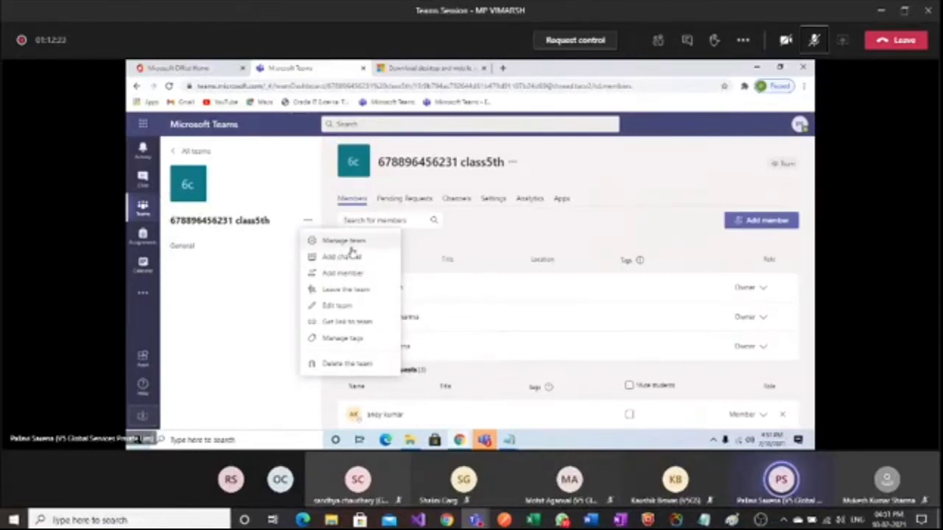
pyautogui.click(348, 324)
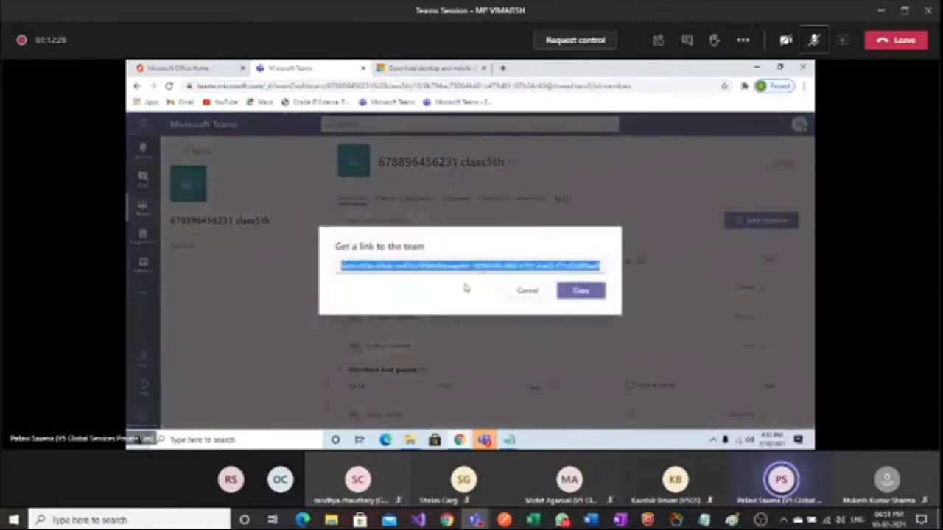
pyautogui.click(582, 291)
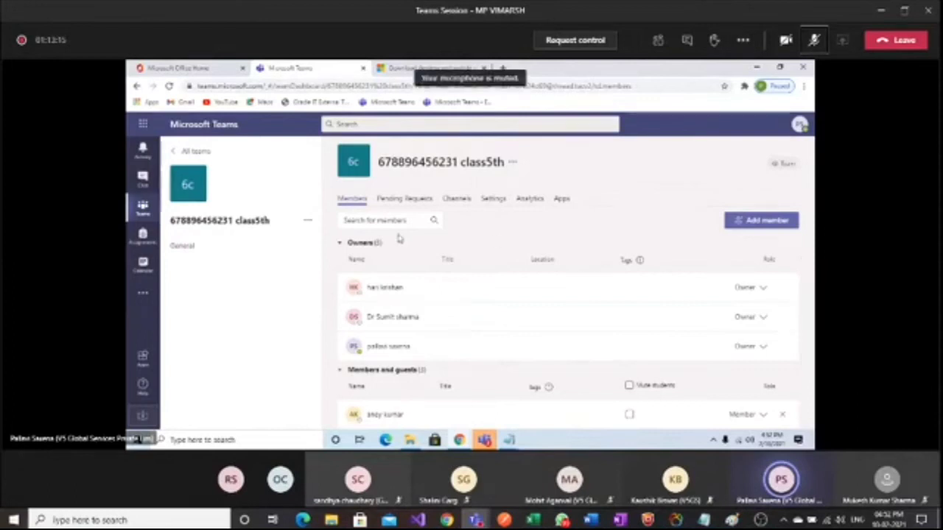
# Open Manage team's Pending Requests tab to confirm no join requests are waiting
pyautogui.click(308, 224)
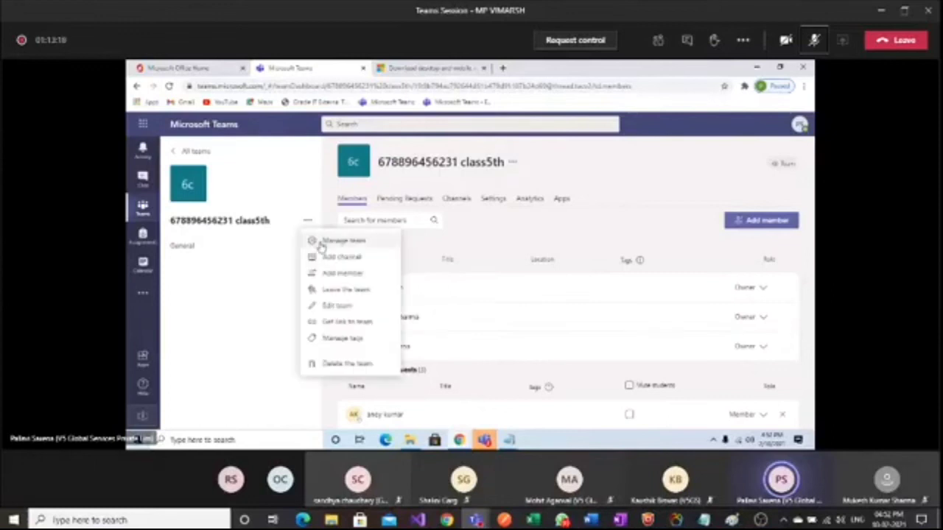
pyautogui.click(324, 238)
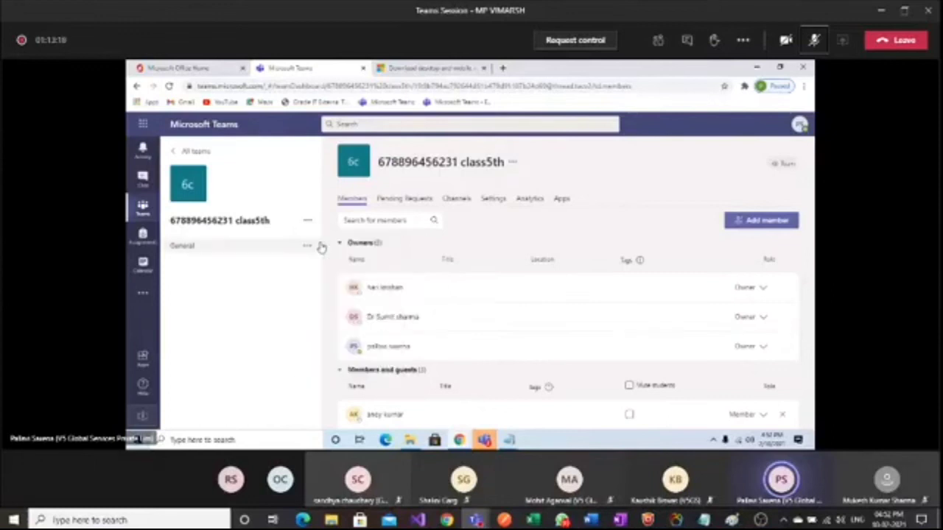
pyautogui.click(403, 201)
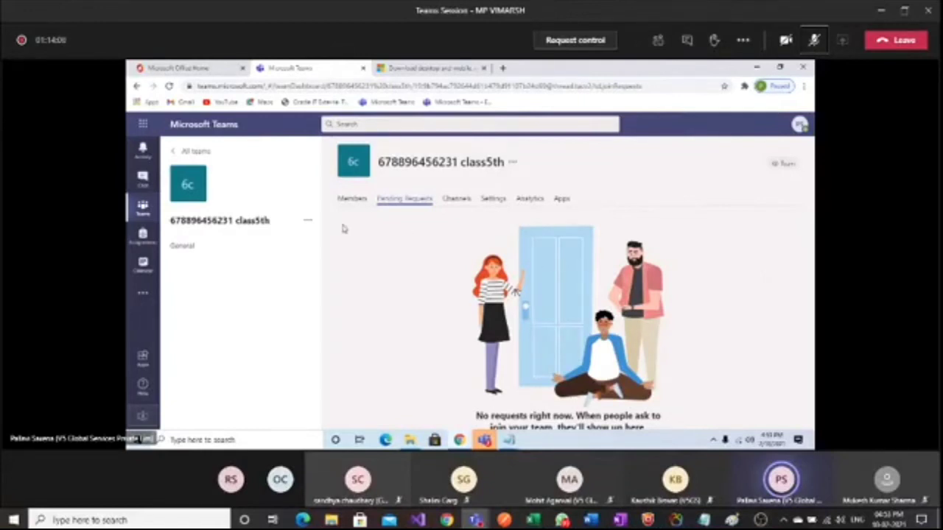
pyautogui.click(308, 221)
# Request to join class5th from the second account, then return to the owner's Chrome window
pyautogui.click(323, 328)
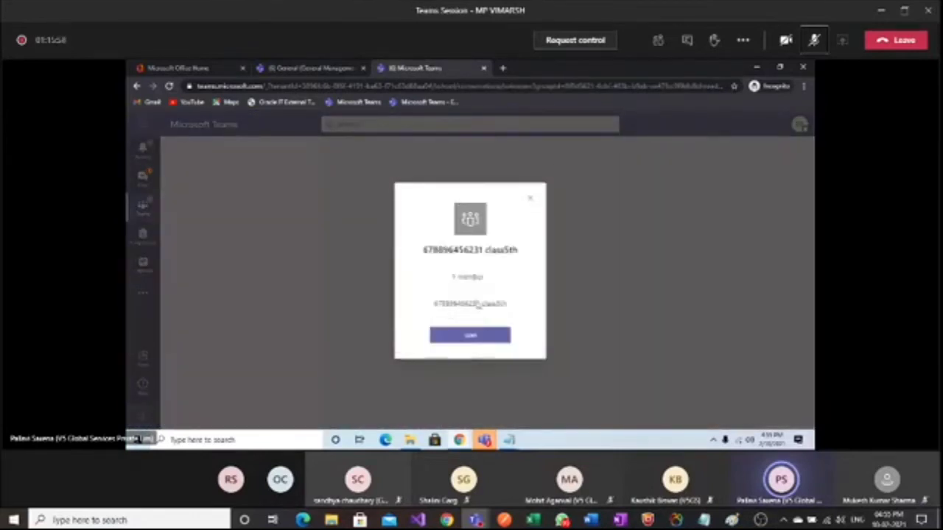
pyautogui.click(469, 339)
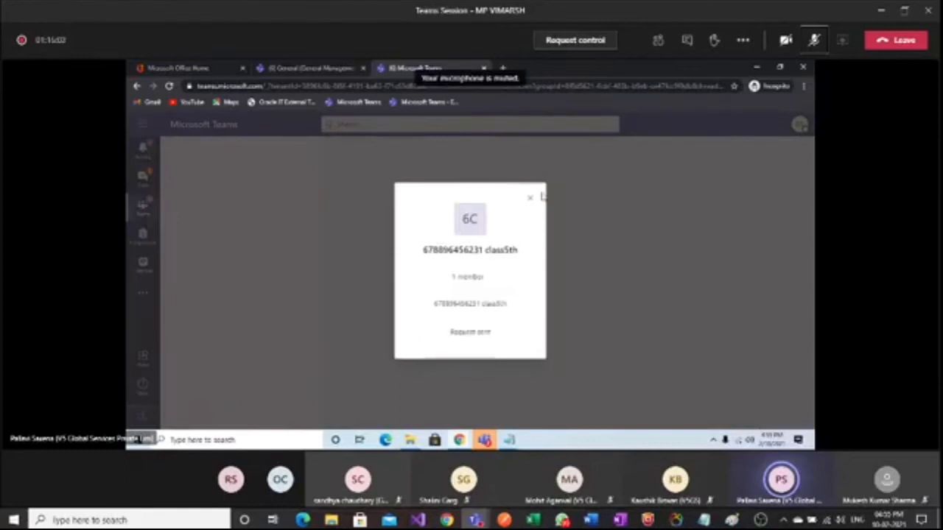
pyautogui.click(530, 199)
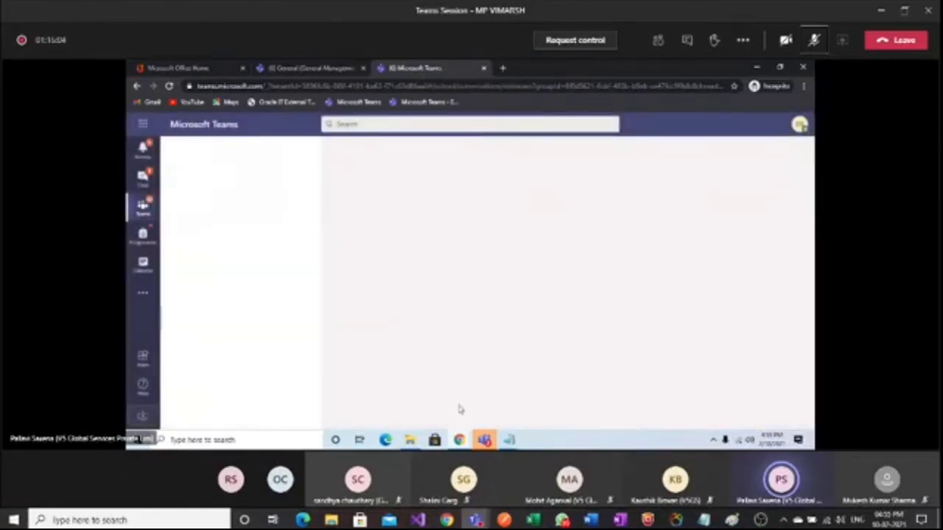
pyautogui.moveTo(459, 440)
pyautogui.click(409, 392)
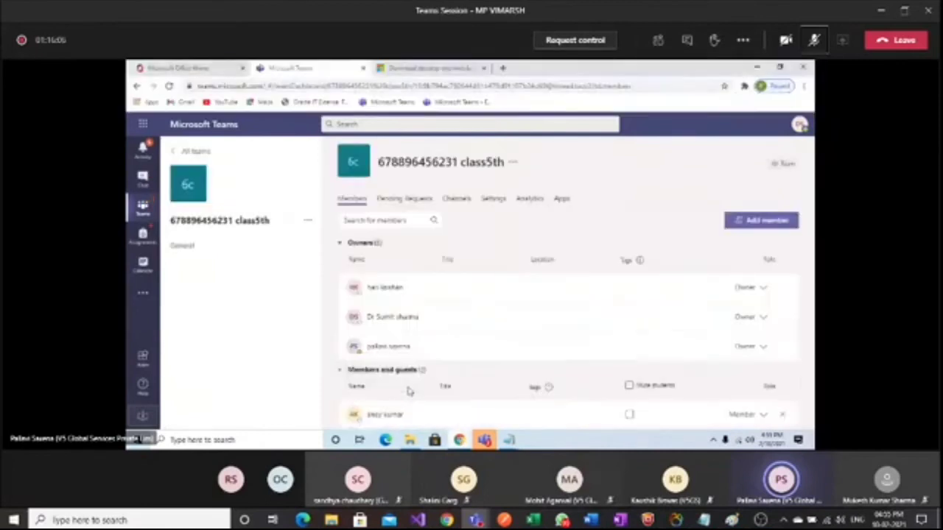
# Accept the student's request on the Pending Requests tab and go back to Members
pyautogui.click(403, 200)
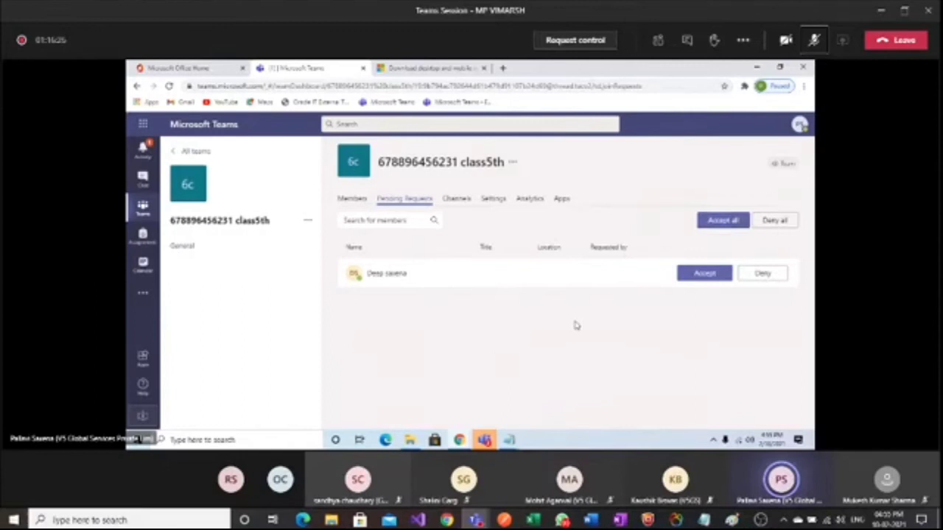
pyautogui.click(705, 275)
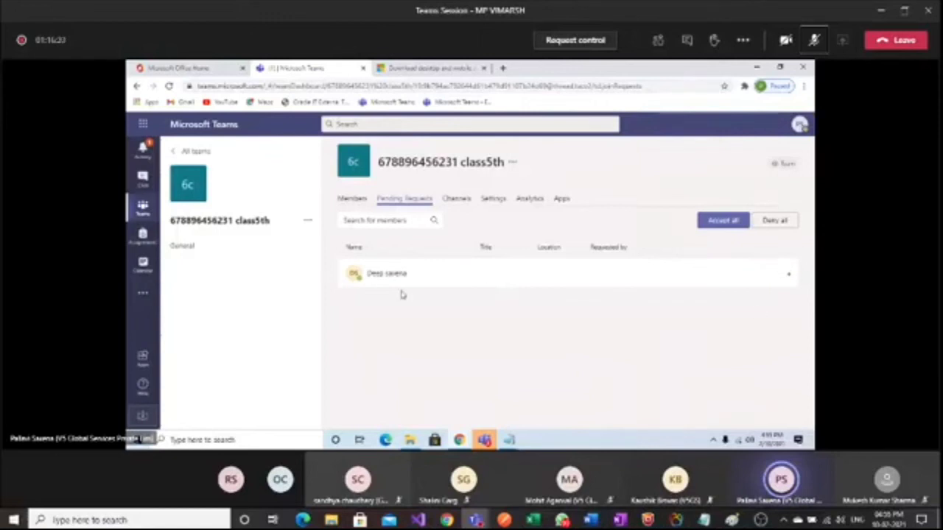
pyautogui.click(352, 200)
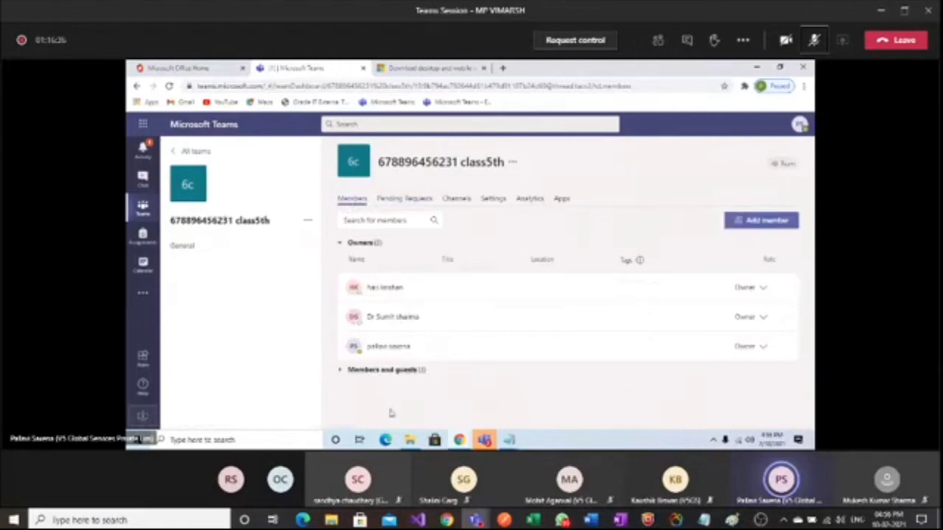
# Expand and scroll the Members and guests list to find the new student, then open Settings
pyautogui.click(339, 370)
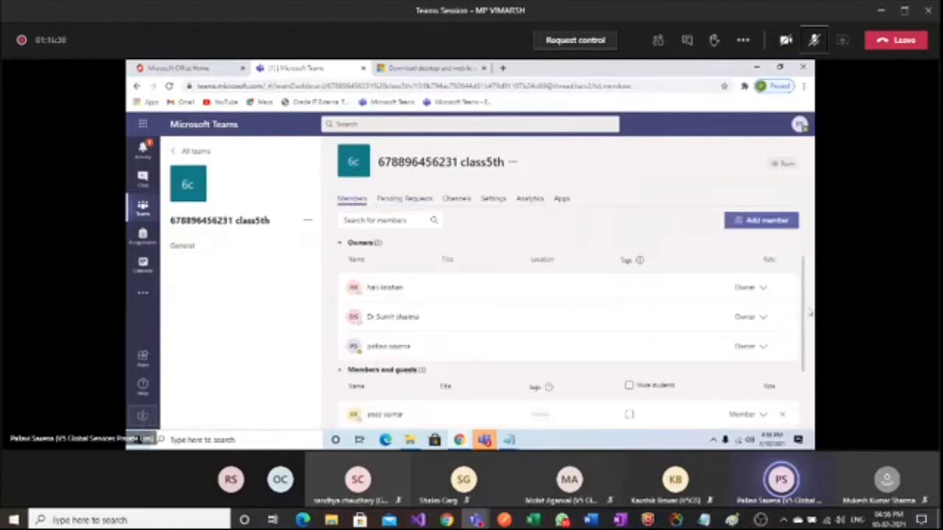
pyautogui.scroll(-1, 809, 313)
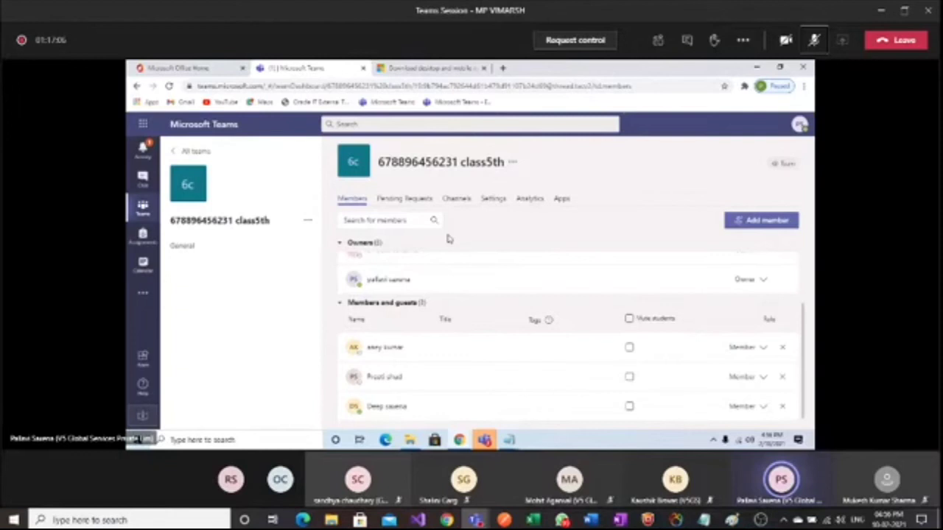
pyautogui.click(493, 201)
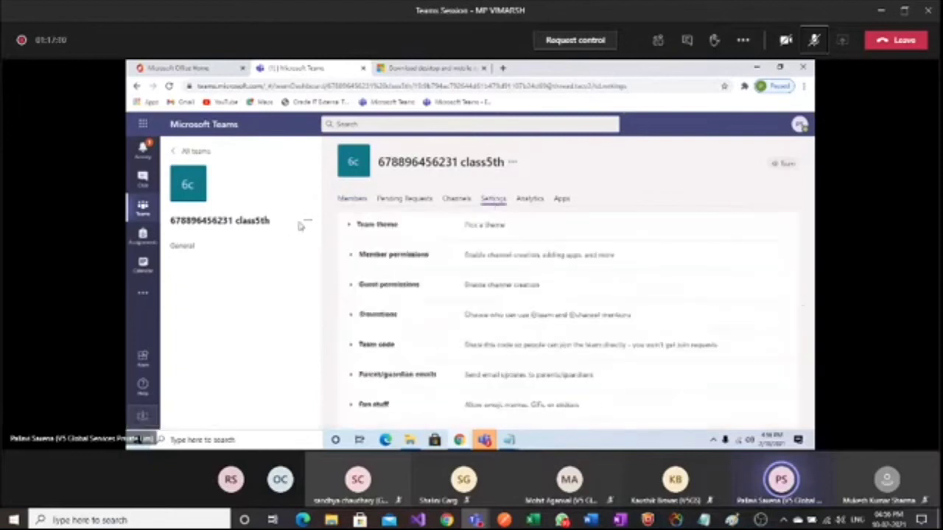
# Generate a join code under Settings > Team code, select it, then go to the General channel
pyautogui.click(307, 221)
pyautogui.click(313, 241)
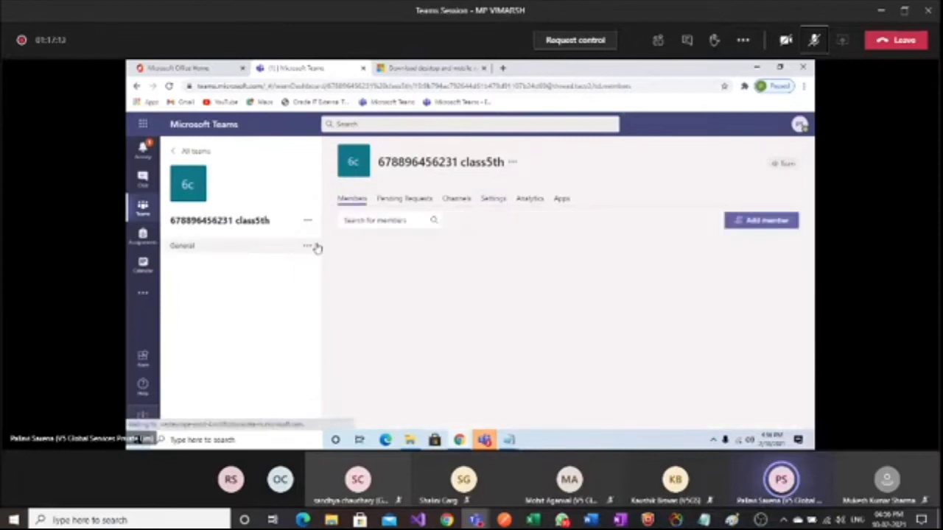
pyautogui.click(495, 201)
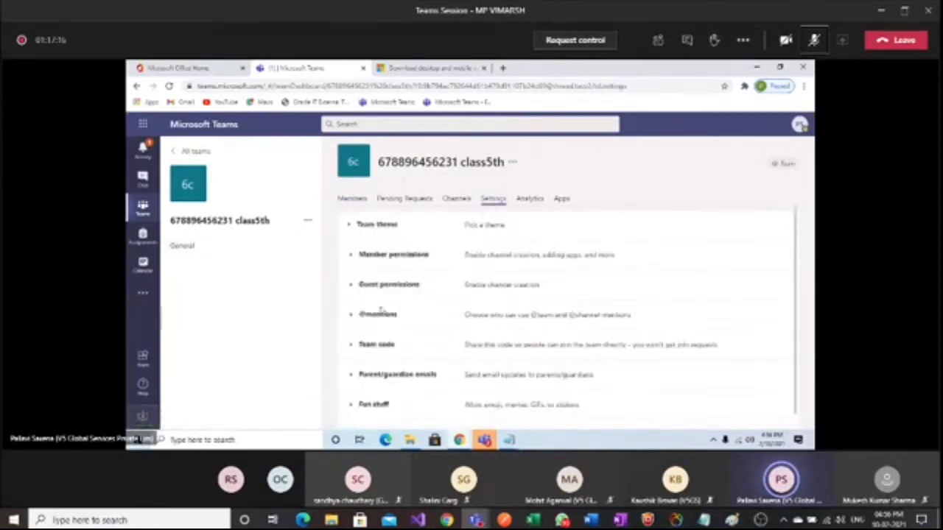
pyautogui.click(351, 351)
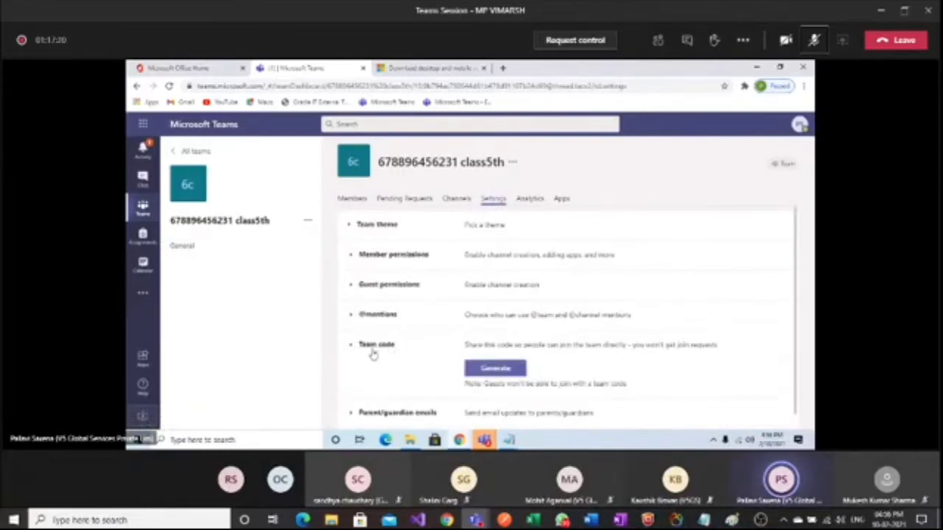
pyautogui.click(479, 369)
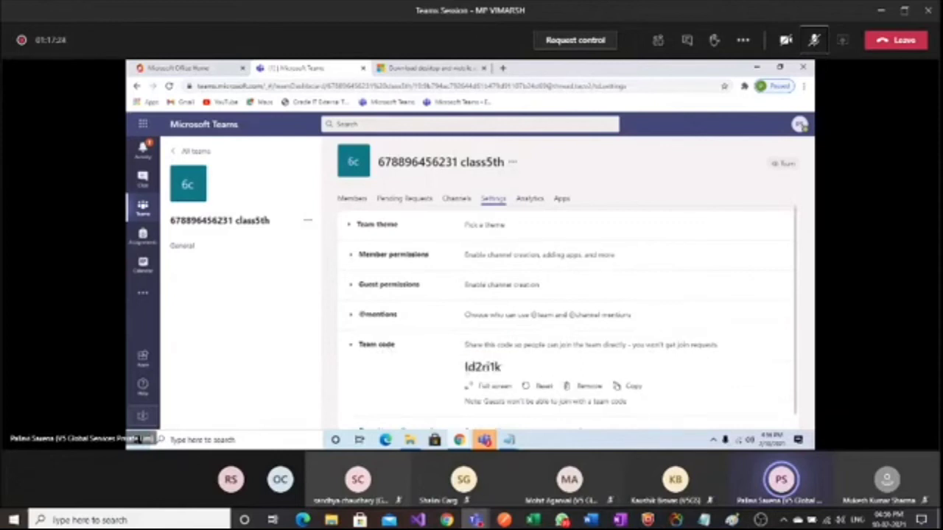
pyautogui.moveTo(464, 367); pyautogui.dragTo(504, 373)
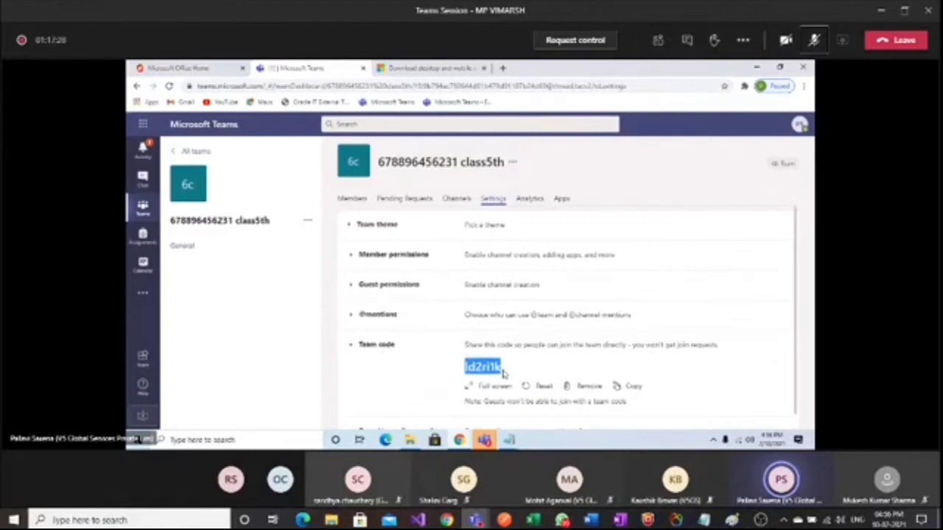
pyautogui.click(147, 218)
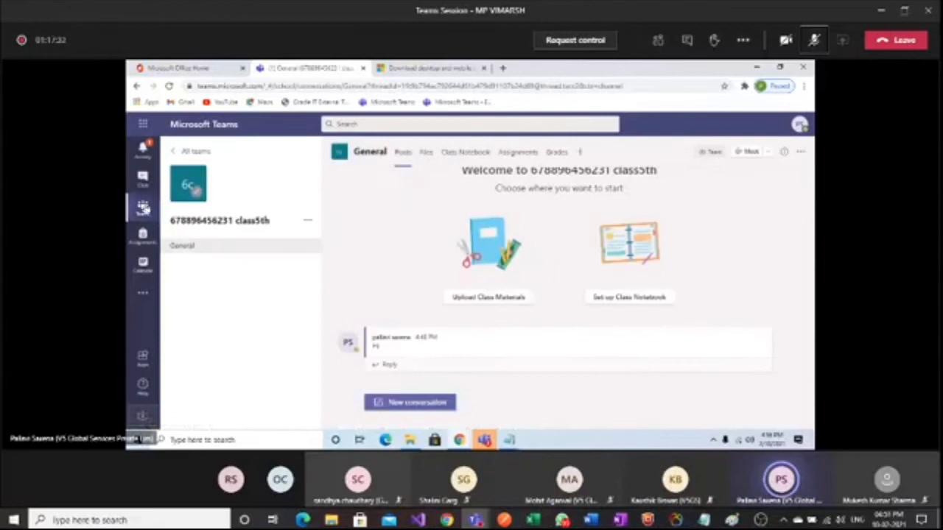
# On the Join or create a team page, paste the copied link into the code field, then clear it
pyautogui.click(143, 208)
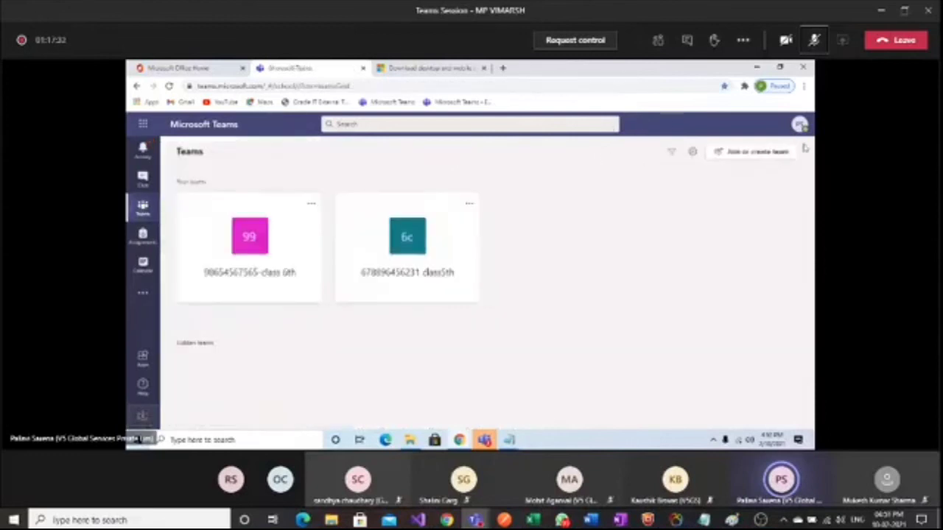
pyautogui.click(764, 152)
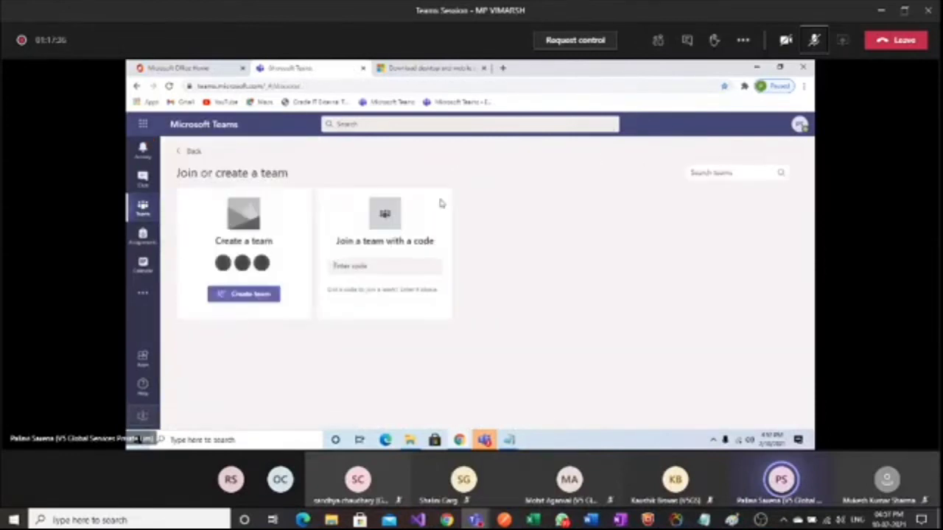
pyautogui.click(345, 268)
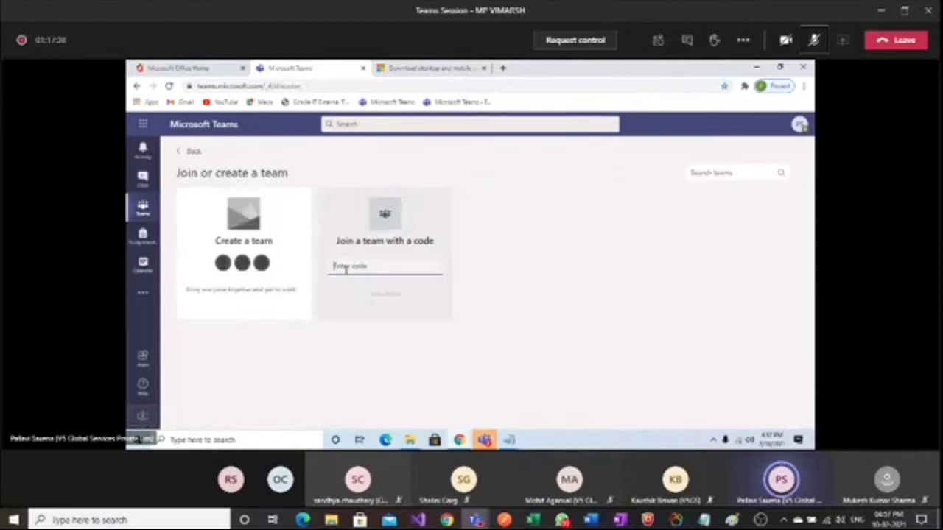
pyautogui.hotkey('ctrl', 'v')
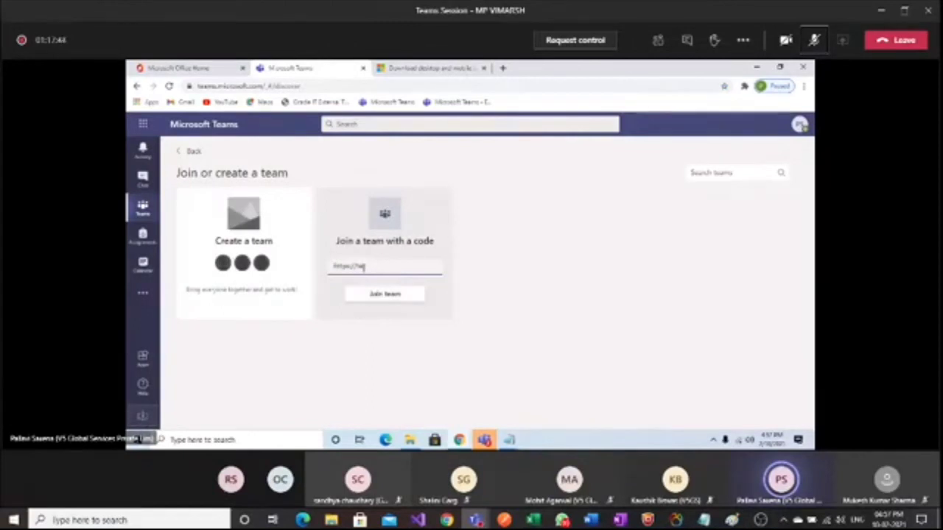
pyautogui.moveTo(363, 267); pyautogui.dragTo(295, 265)
pyautogui.press('BackSpace')
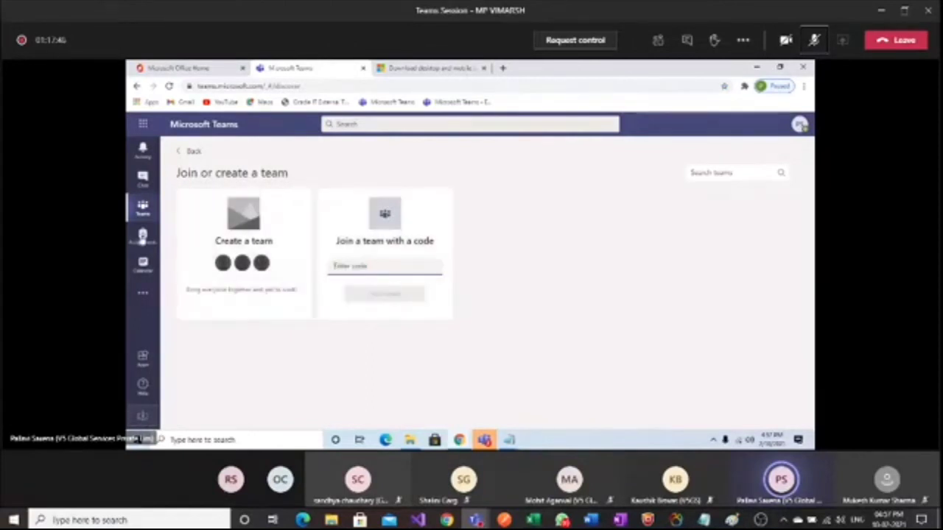
pyautogui.click(131, 212)
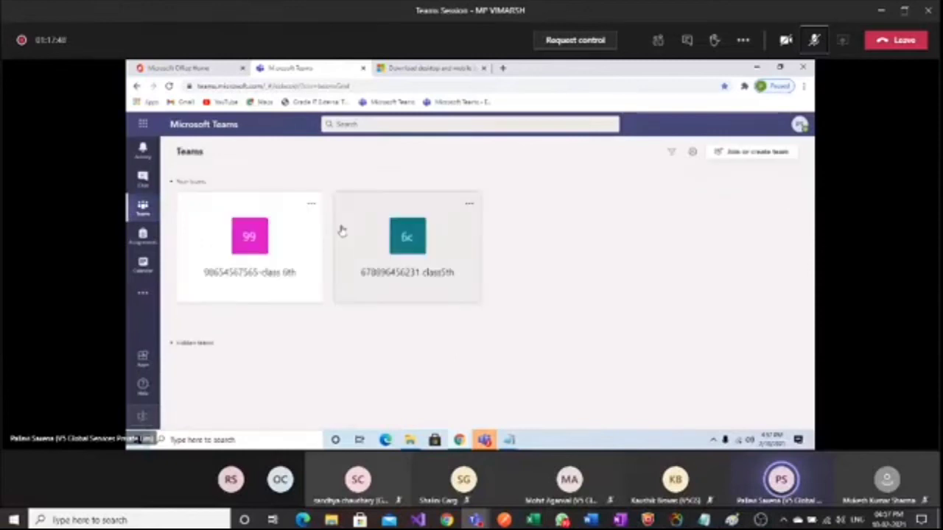
pyautogui.click(417, 251)
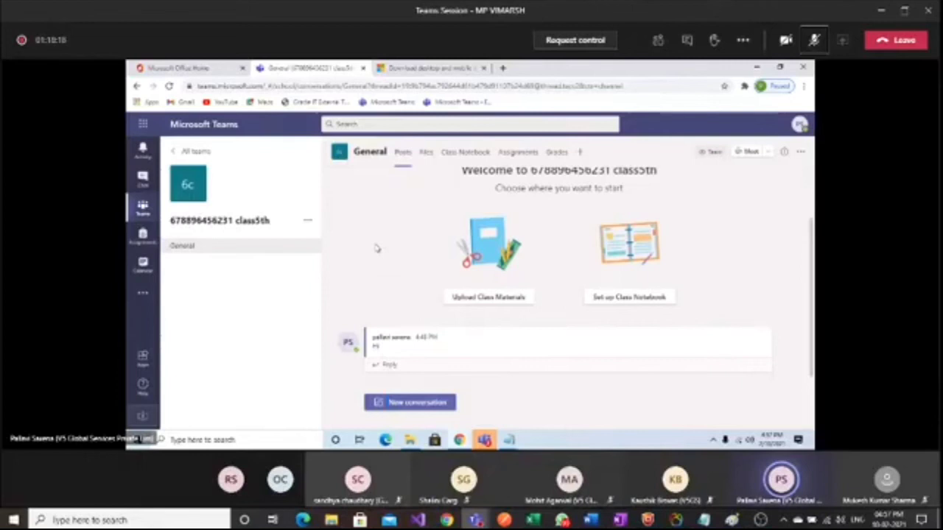
# Start a new conversation in General and reopen the class5th team's More options menu
pyautogui.click(309, 224)
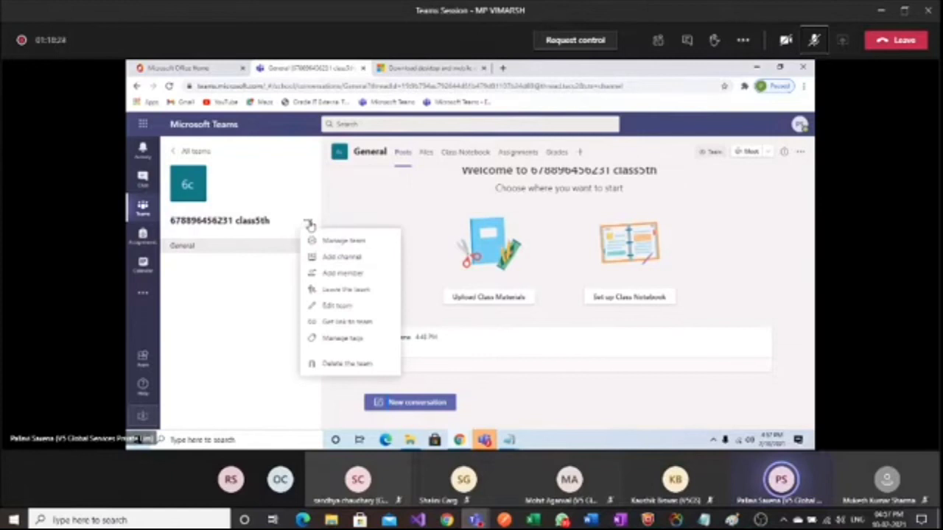
pyautogui.click(195, 248)
pyautogui.click(417, 403)
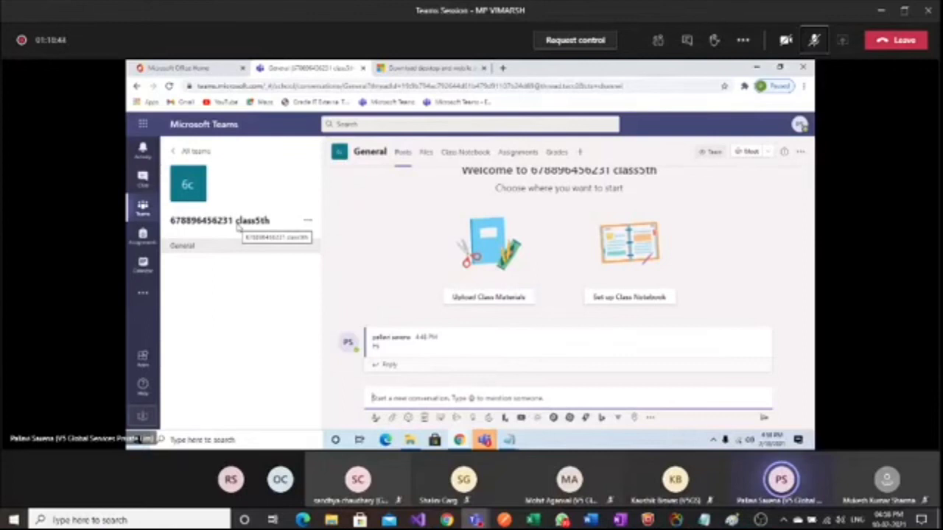
pyautogui.click(308, 225)
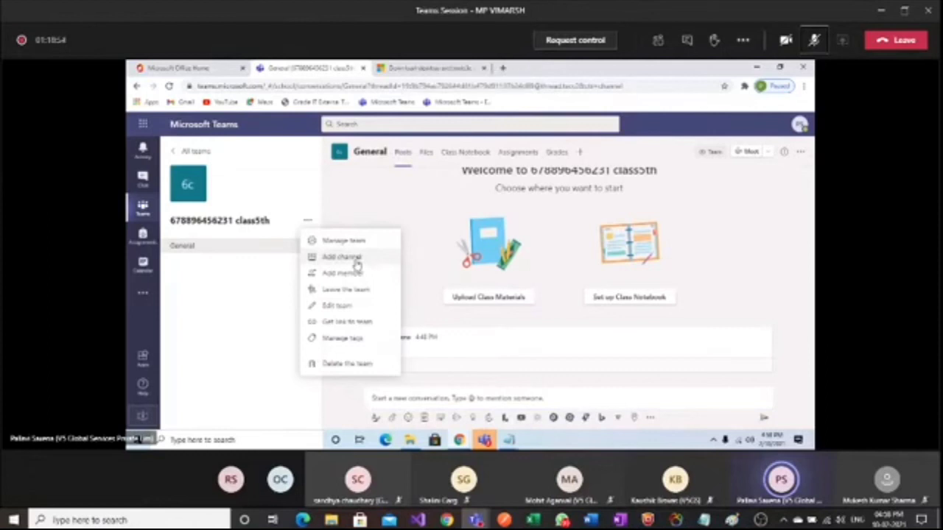
# Create a Science channel in the class5th team
pyautogui.click(341, 257)
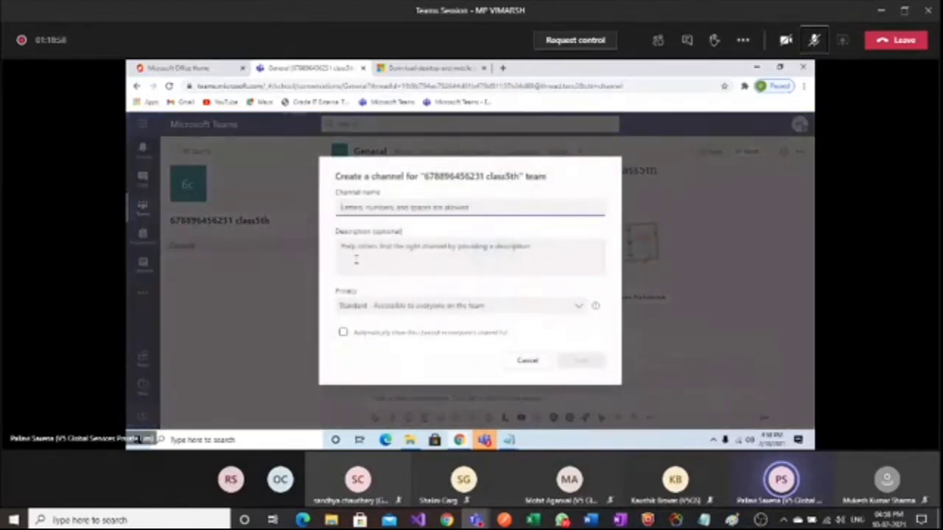
pyautogui.write('S')
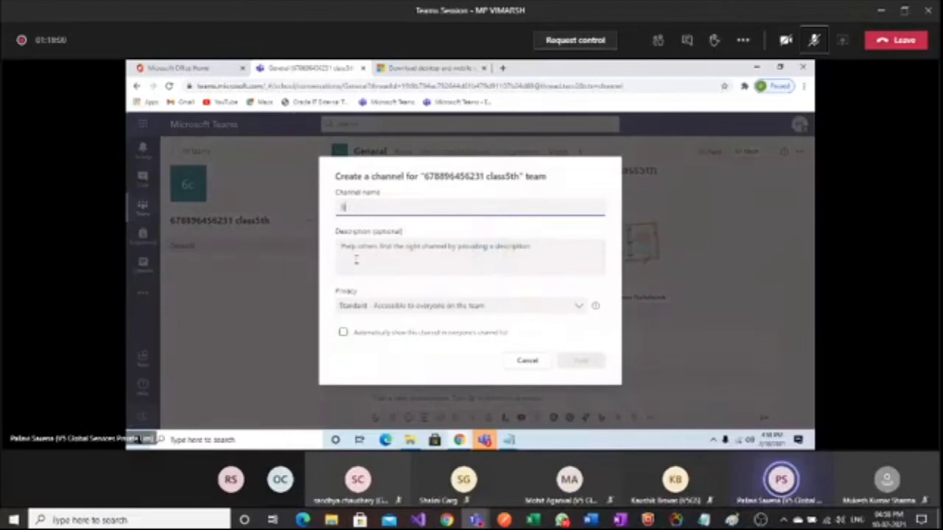
pyautogui.write('cienc')
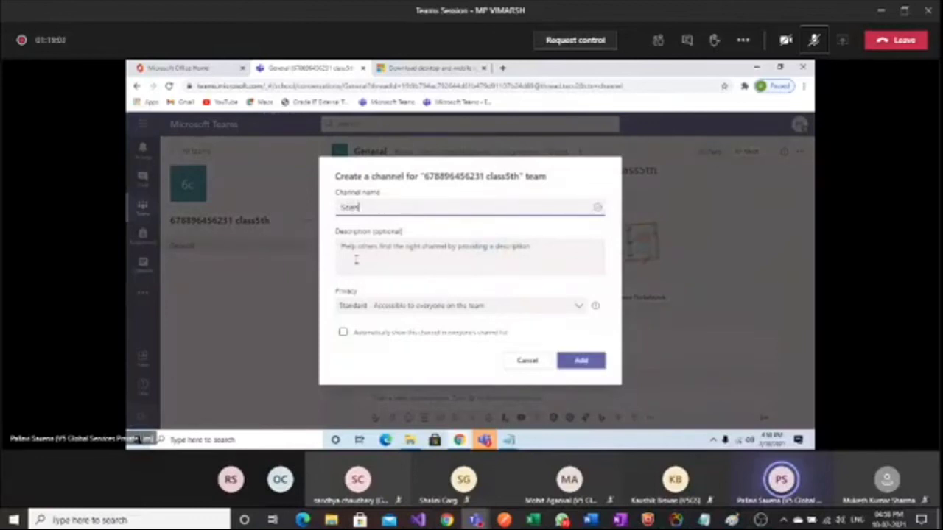
pyautogui.write('e')
pyautogui.click(360, 246)
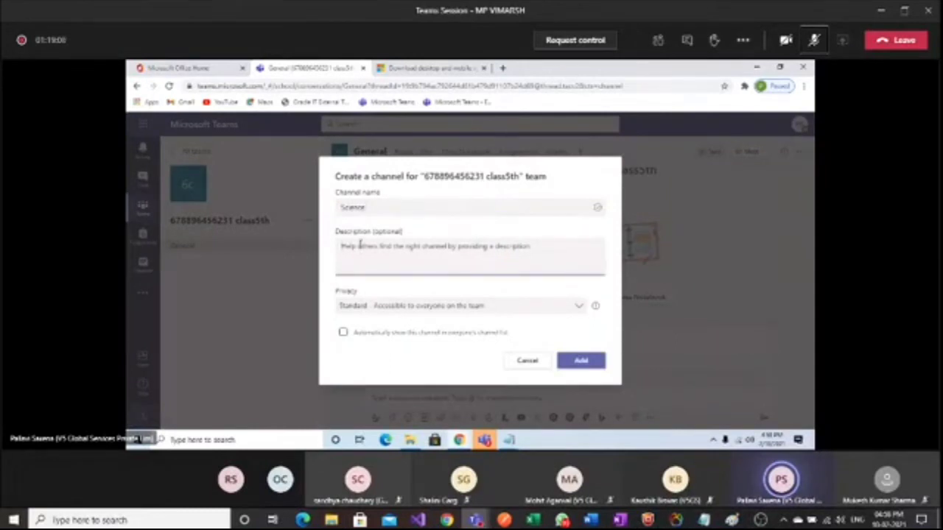
pyautogui.click(561, 361)
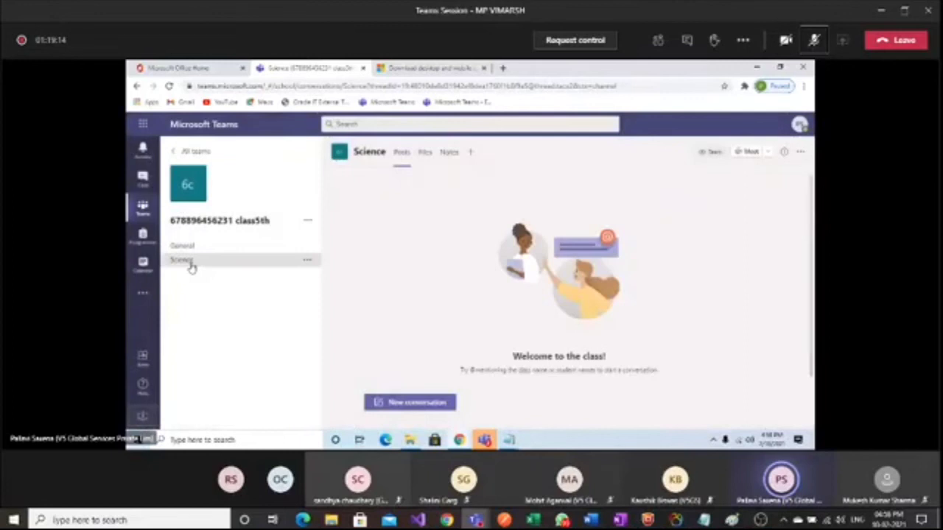
# Add two more channels named English and EVS
pyautogui.click(310, 223)
pyautogui.click(331, 261)
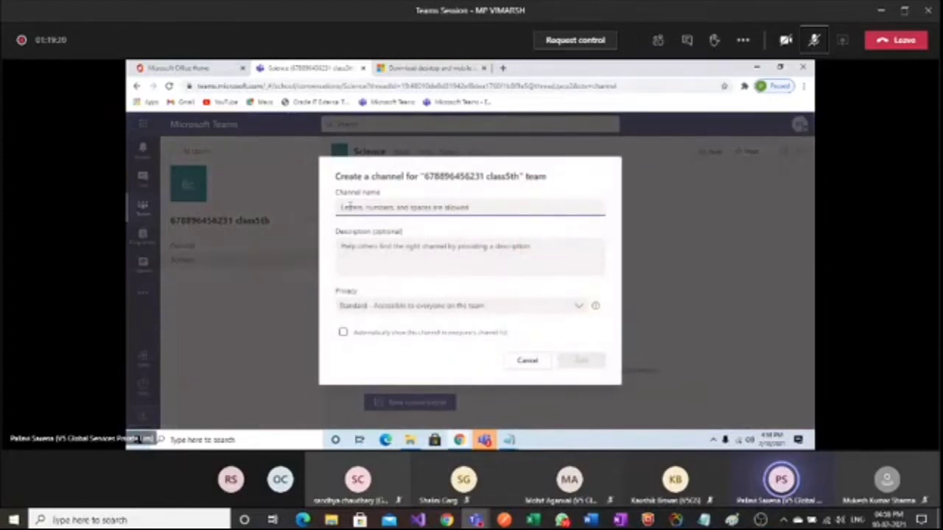
pyautogui.write('English')
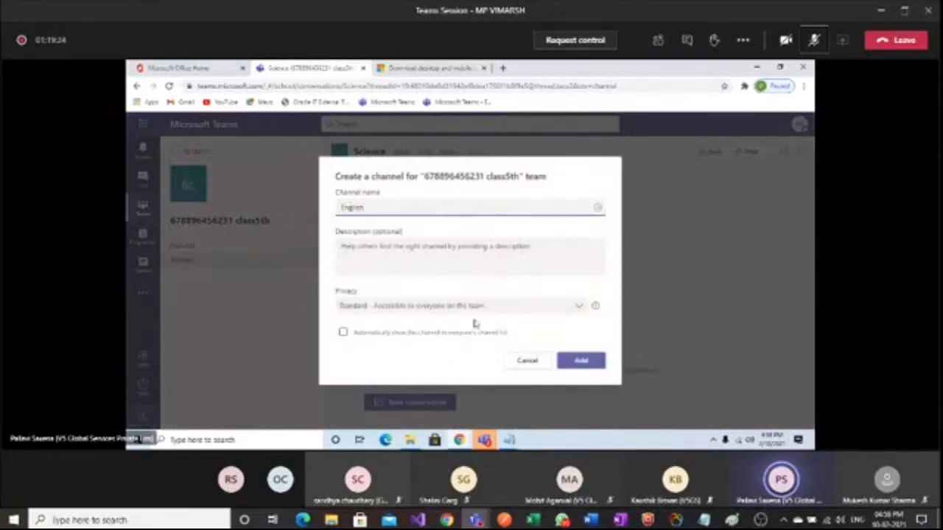
pyautogui.click(579, 361)
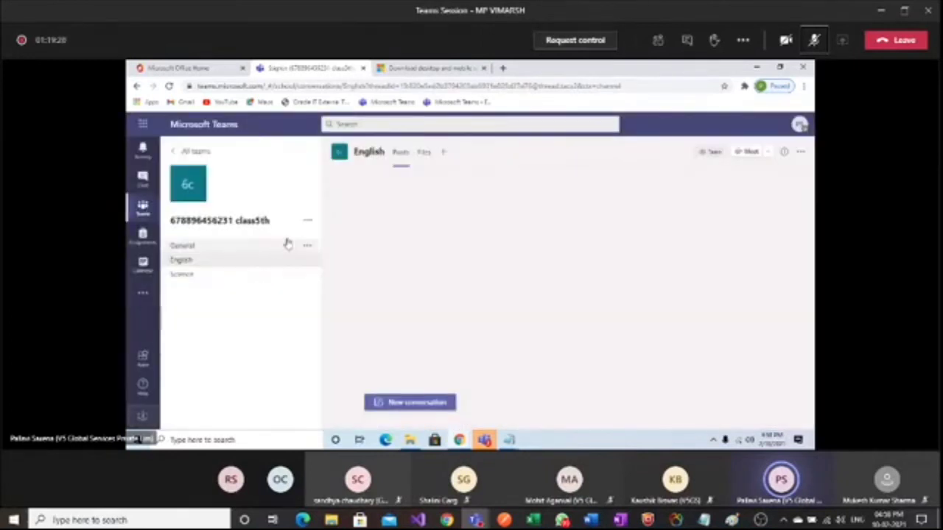
pyautogui.click(307, 224)
pyautogui.click(351, 258)
pyautogui.write('EVS')
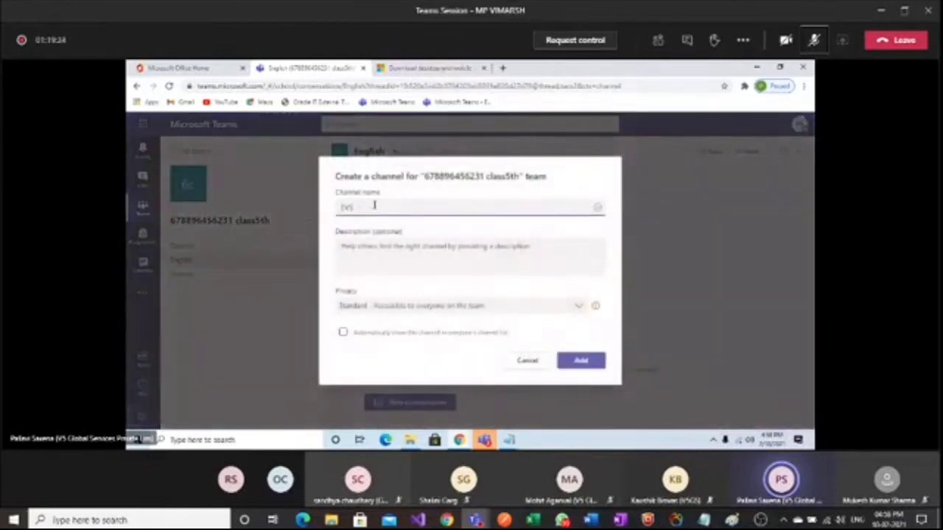
pyautogui.click(582, 363)
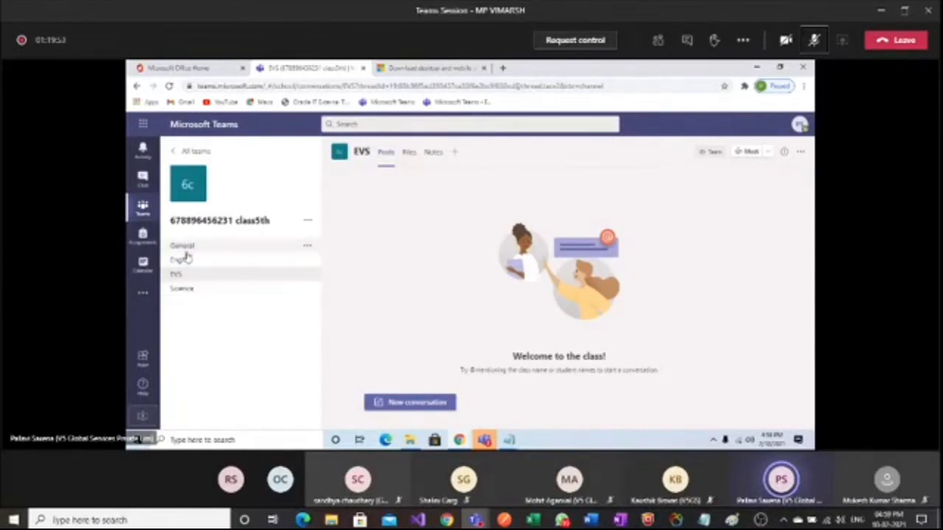
pyautogui.click(183, 263)
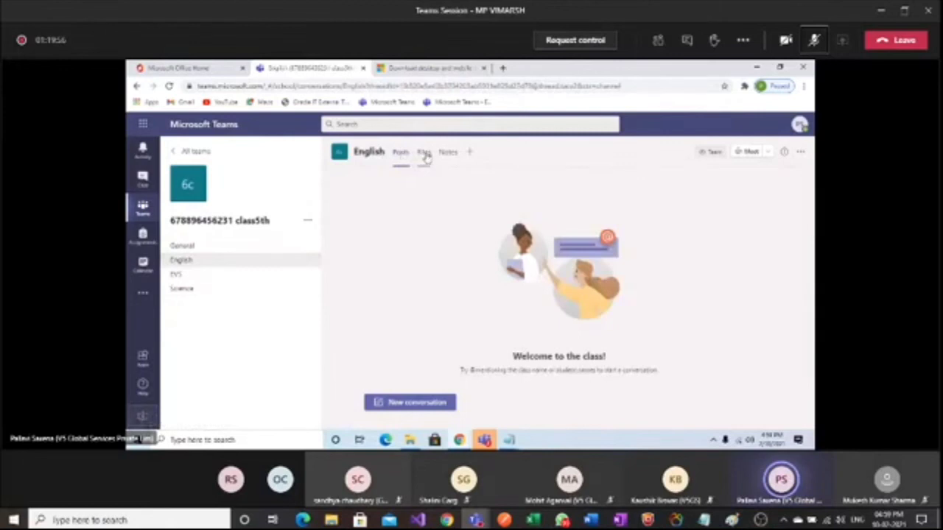
pyautogui.click(174, 247)
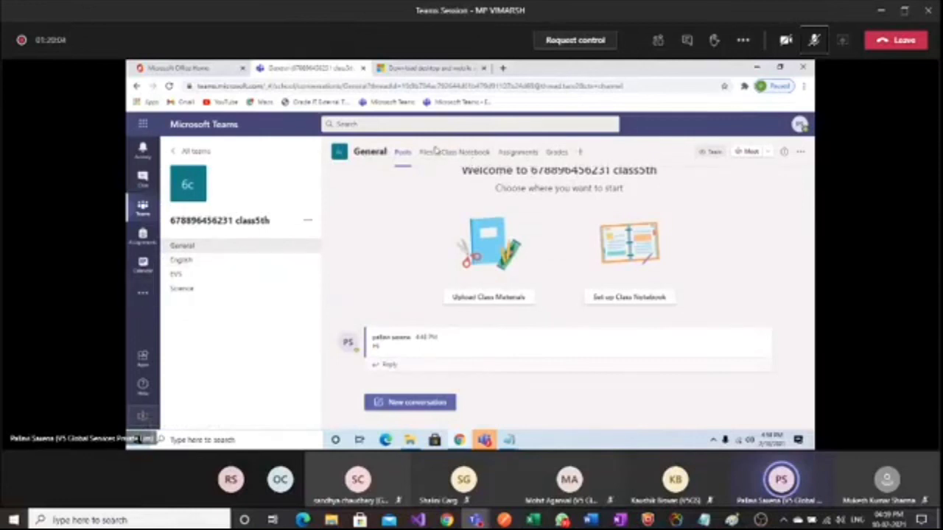
pyautogui.click(177, 262)
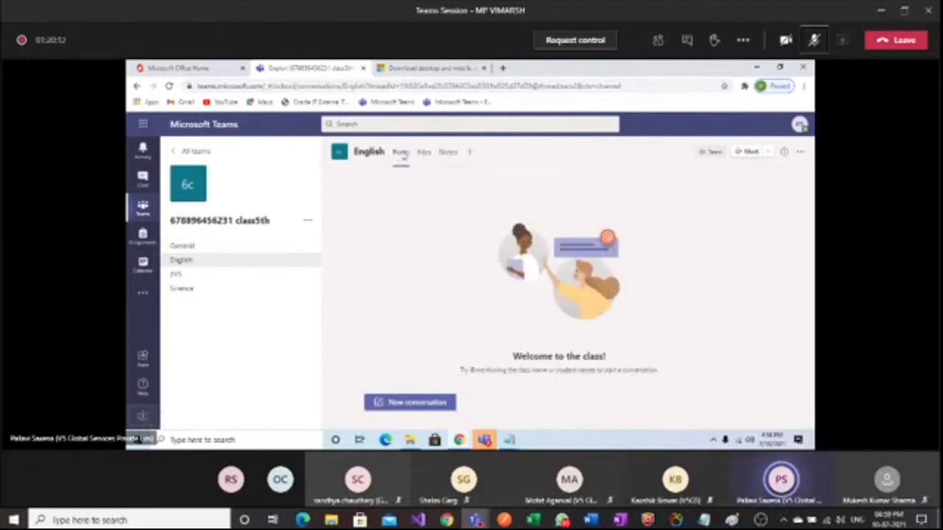
pyautogui.click(184, 275)
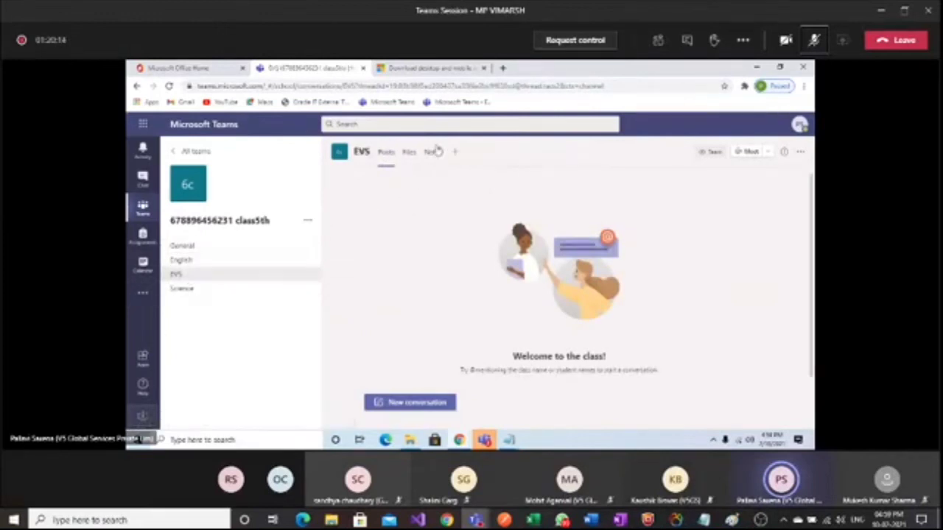
pyautogui.click(184, 289)
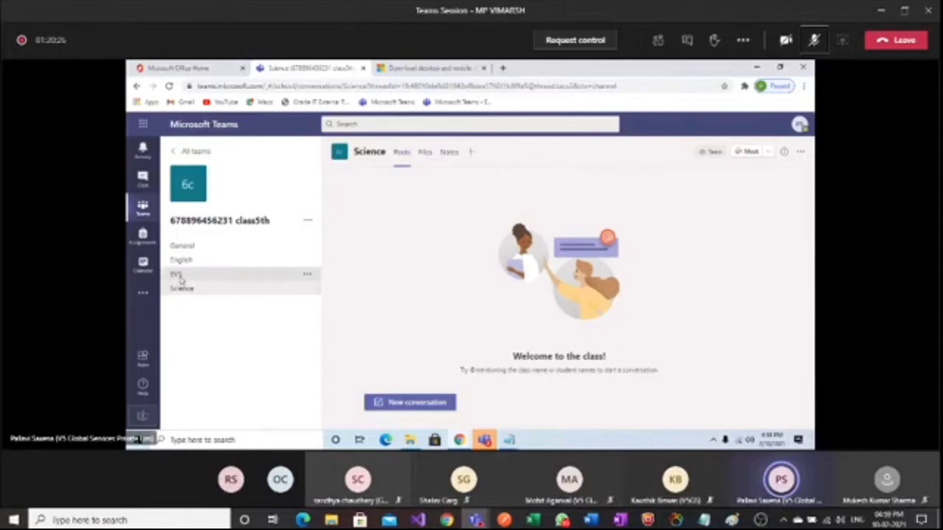
pyautogui.click(180, 278)
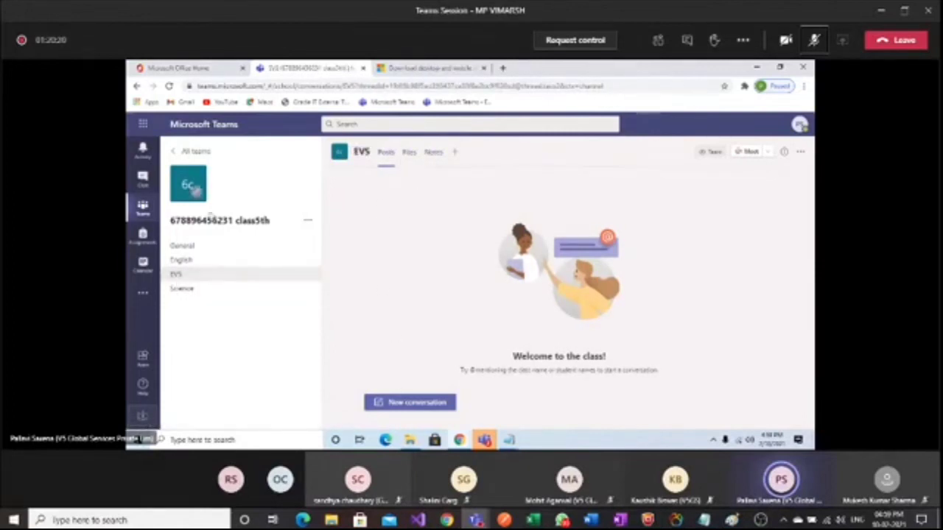
# Open the class5th team's General channel
pyautogui.click(181, 248)
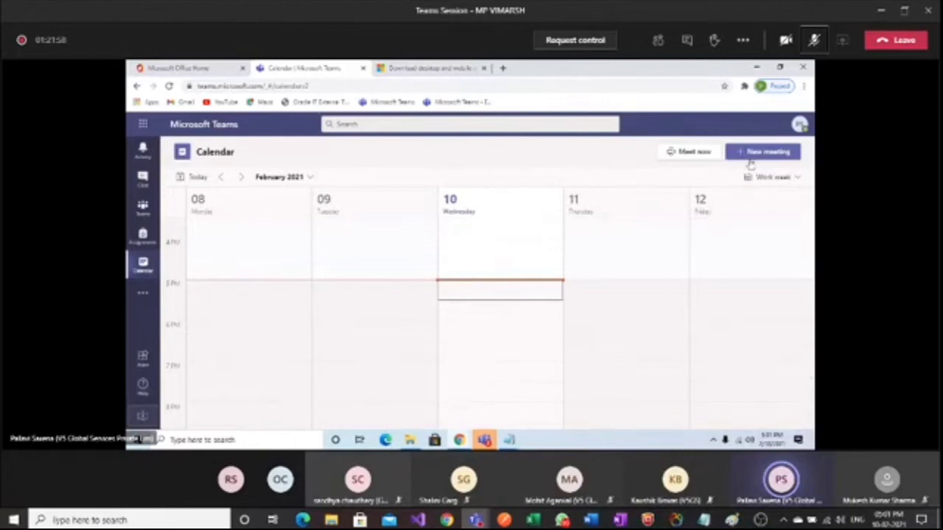
# Start a new meeting, entering 'Iduc' as the title and Feb 11, 2021 as the date
pyautogui.click(751, 155)
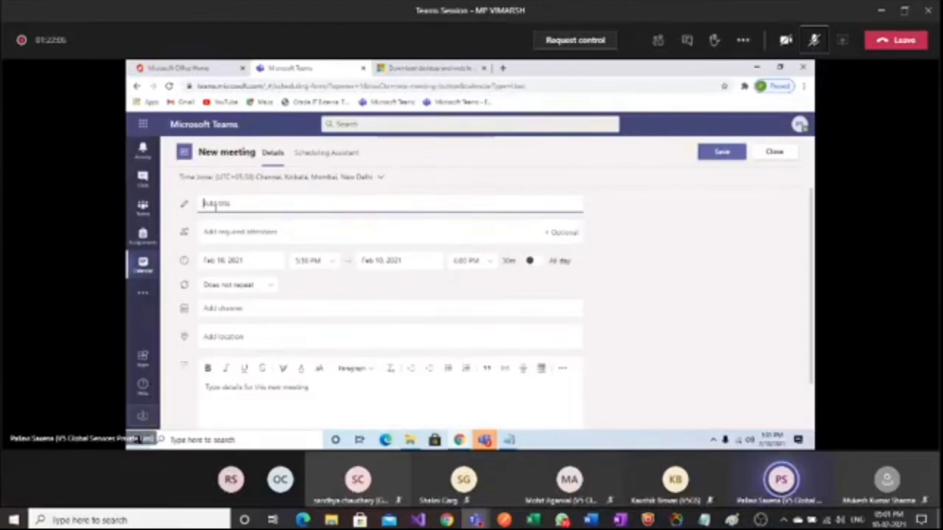
pyautogui.write('Idu')
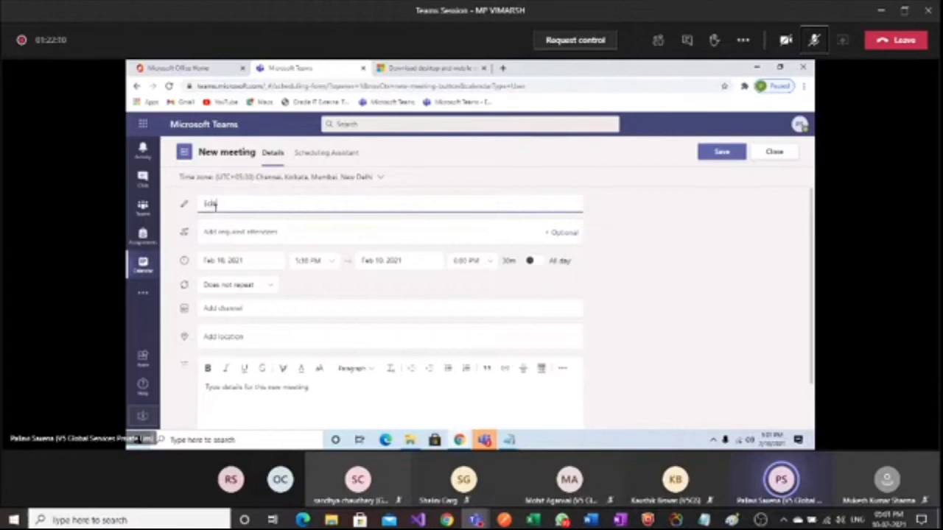
pyautogui.write('cience')
pyautogui.click(214, 232)
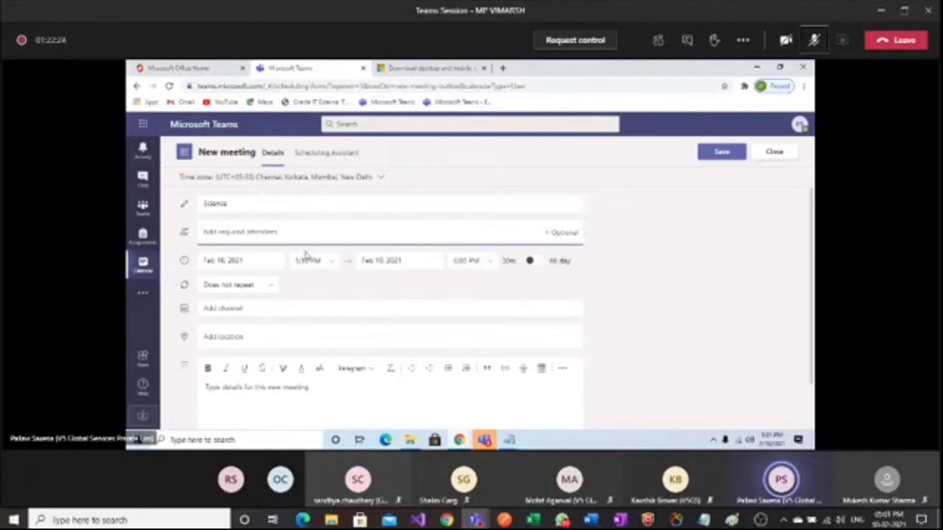
pyautogui.click(251, 266)
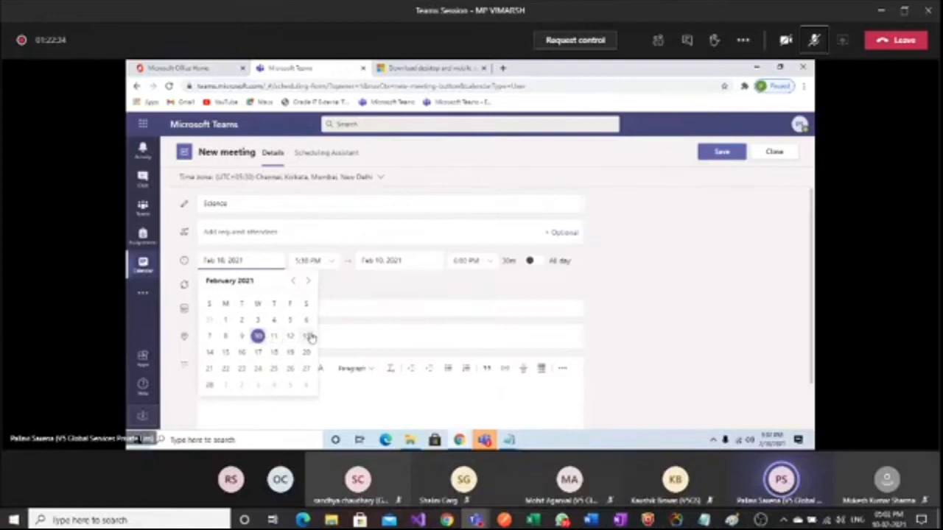
pyautogui.click(273, 337)
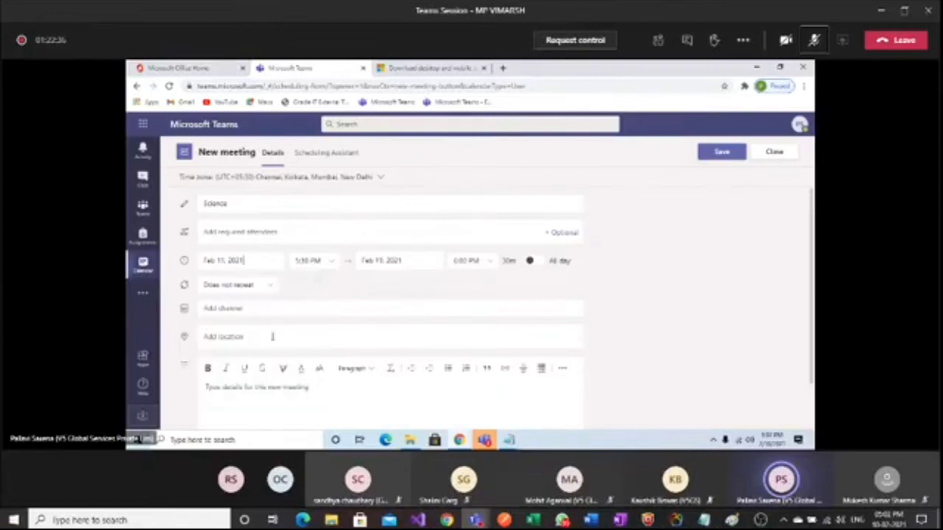
pyautogui.click(248, 261)
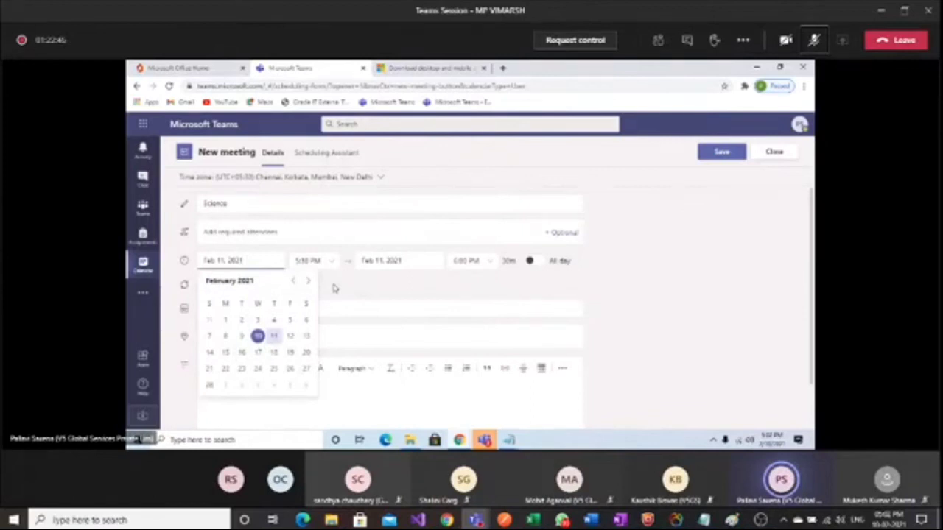
pyautogui.click(294, 233)
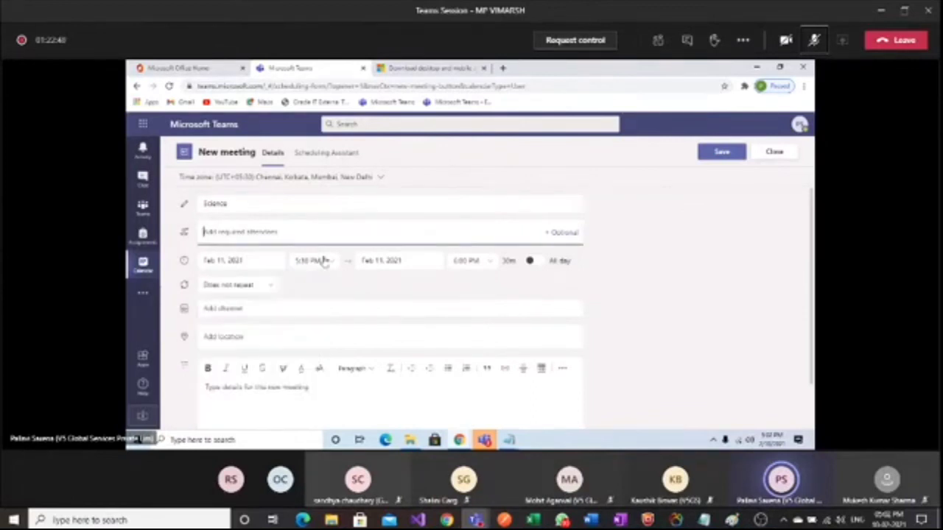
# Set the meeting time from 10:00 AM to 11:00 AM (1h)
pyautogui.click(331, 263)
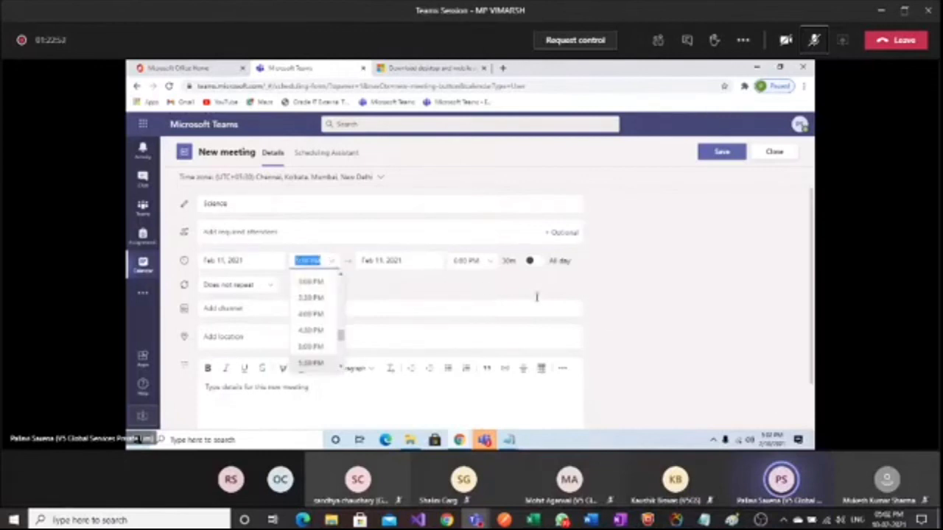
pyautogui.moveTo(343, 333)
pyautogui.mouseDown()
pyautogui.moveTo(342, 344)
pyautogui.moveTo(341, 292)
pyautogui.moveTo(342, 315)
pyautogui.mouseUp()
pyautogui.click(317, 308)
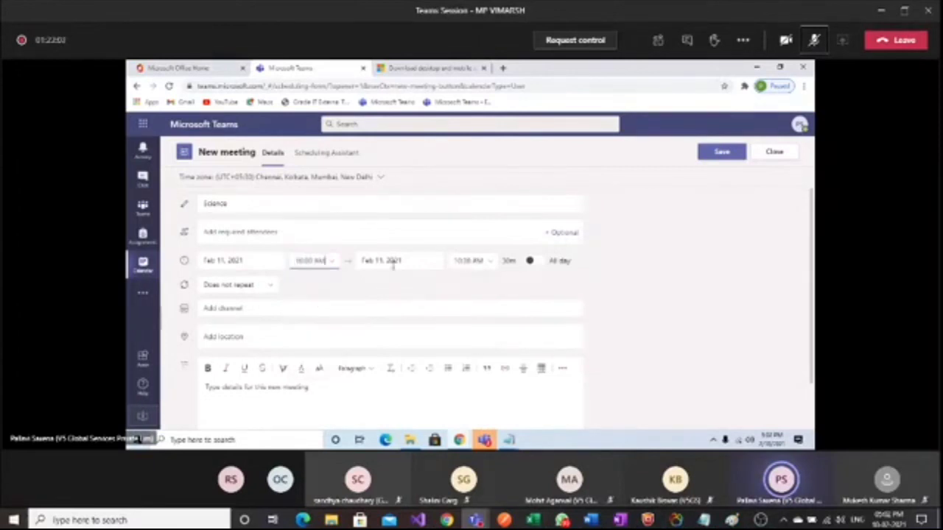
pyautogui.click(485, 265)
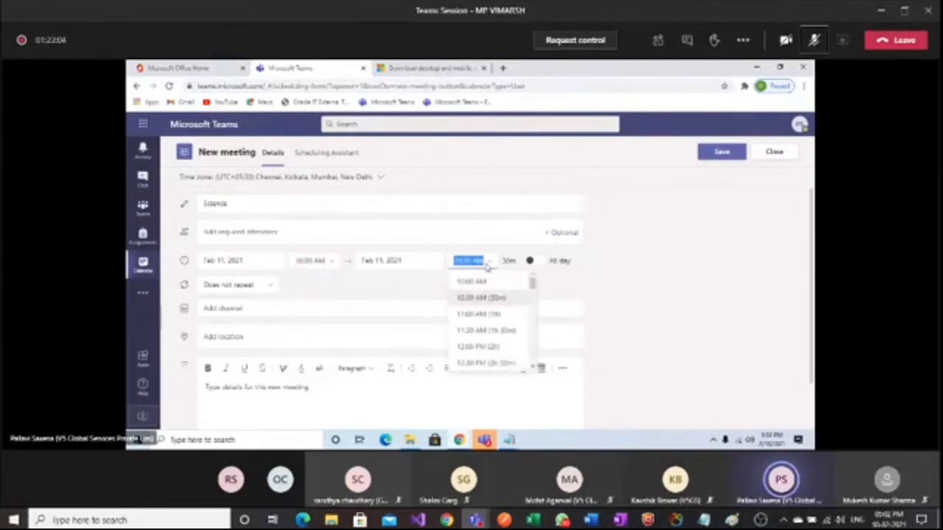
pyautogui.click(472, 314)
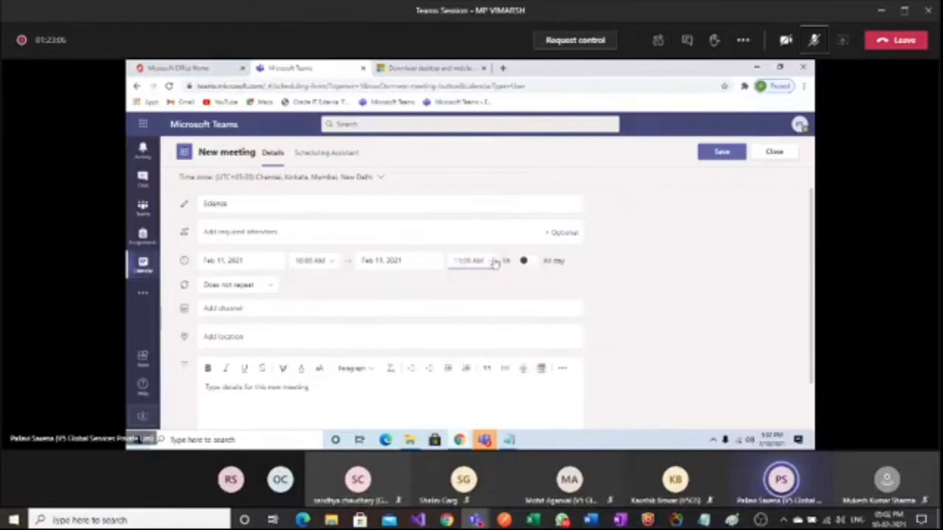
pyautogui.click(483, 260)
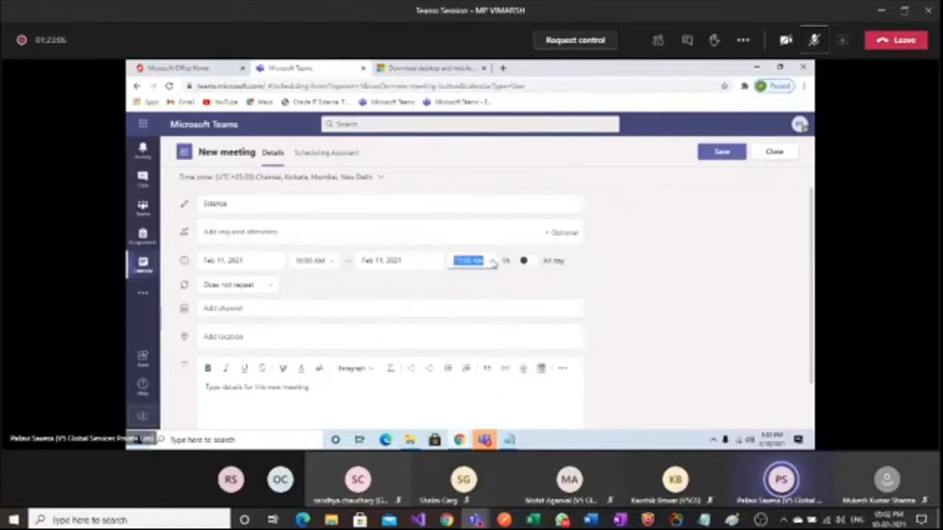
pyautogui.click(688, 265)
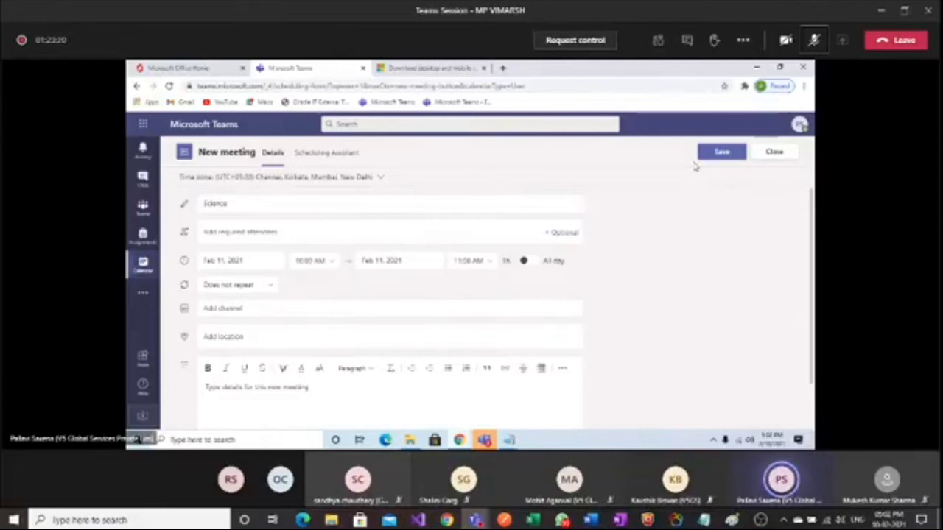
# Choose 'Every weekday (Mon - Fri)' as the meeting's repeat option
pyautogui.click(271, 290)
pyautogui.click(245, 324)
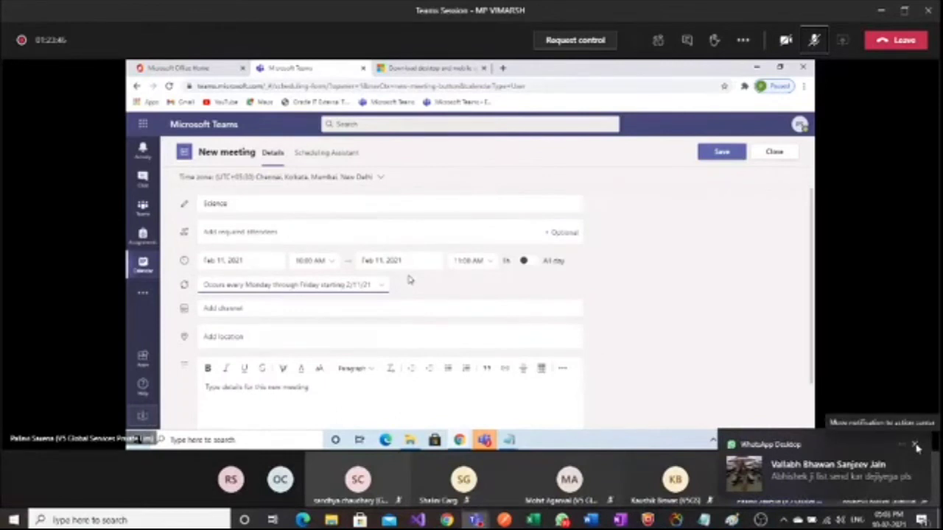
pyautogui.click(916, 447)
pyautogui.click(381, 287)
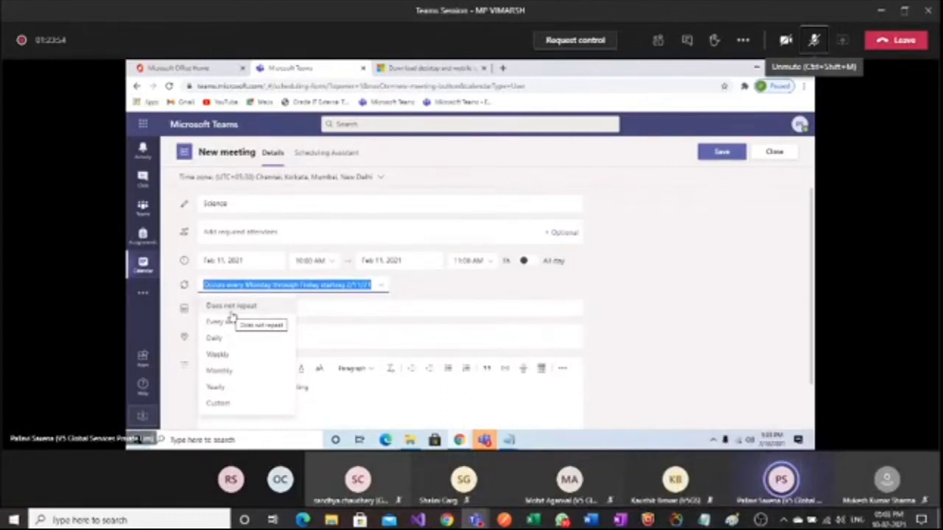
pyautogui.press('XF86AudioMute')
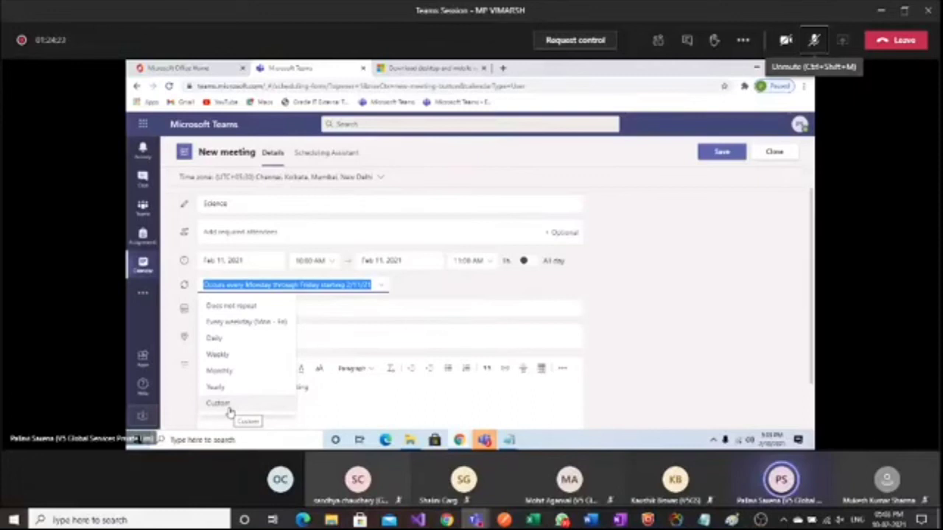
pyautogui.click(652, 305)
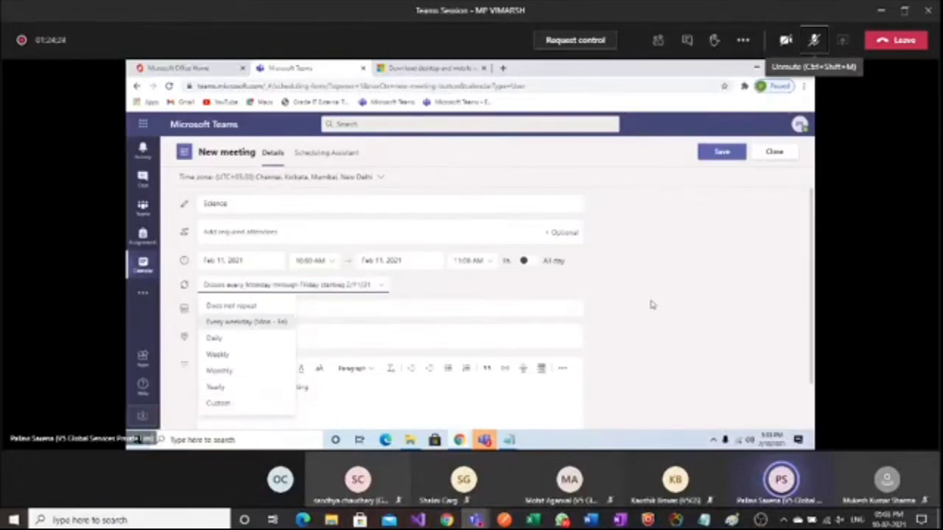
pyautogui.click(651, 305)
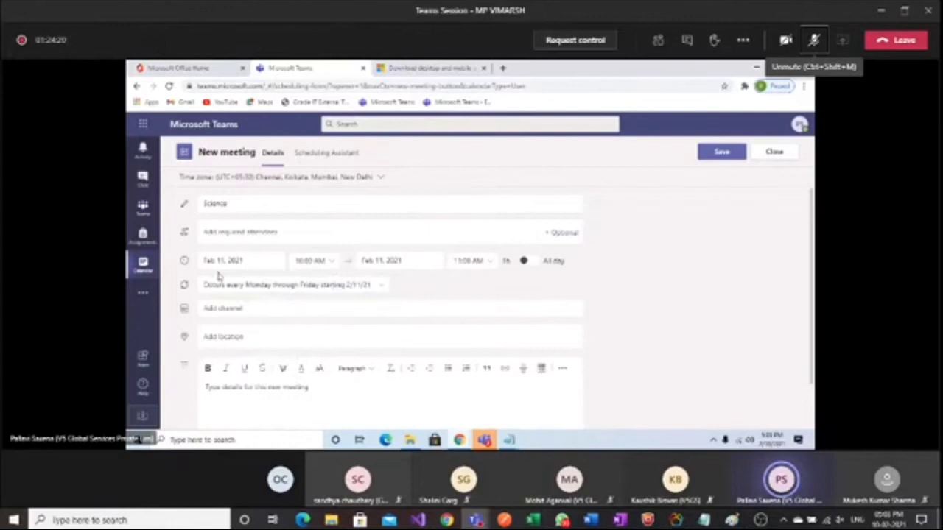
# Link the meeting to the Science channel under the class5th team
pyautogui.scroll(-1, 219, 275)
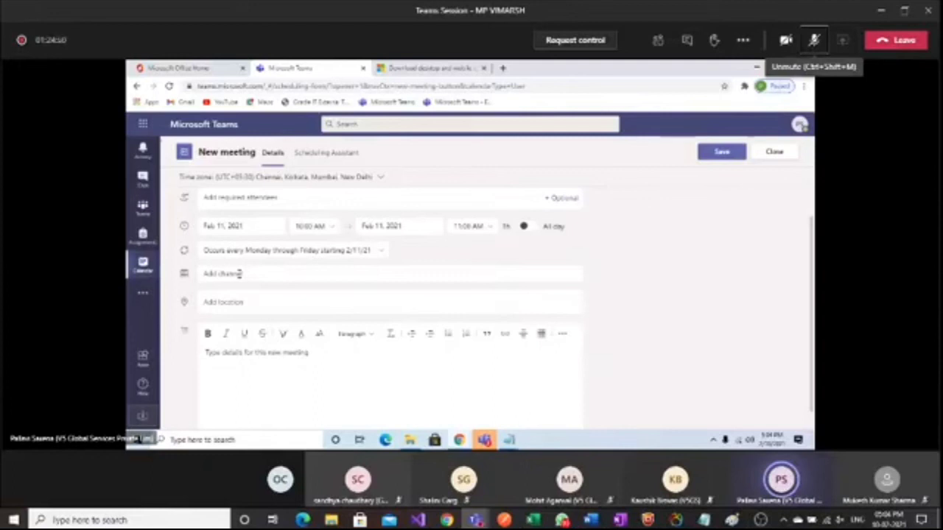
pyautogui.click(239, 274)
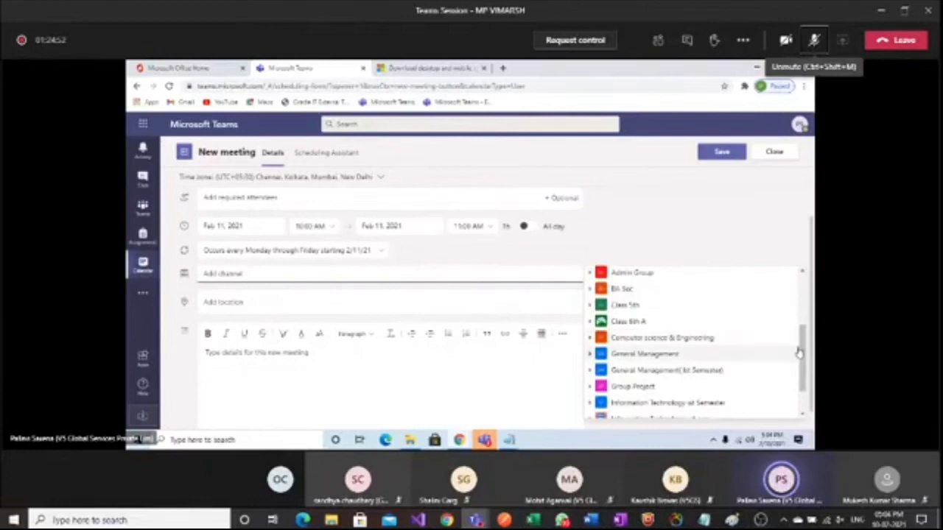
pyautogui.scroll(-2, 803, 339)
pyautogui.scroll(3, 803, 318)
pyautogui.scroll(2, 803, 318)
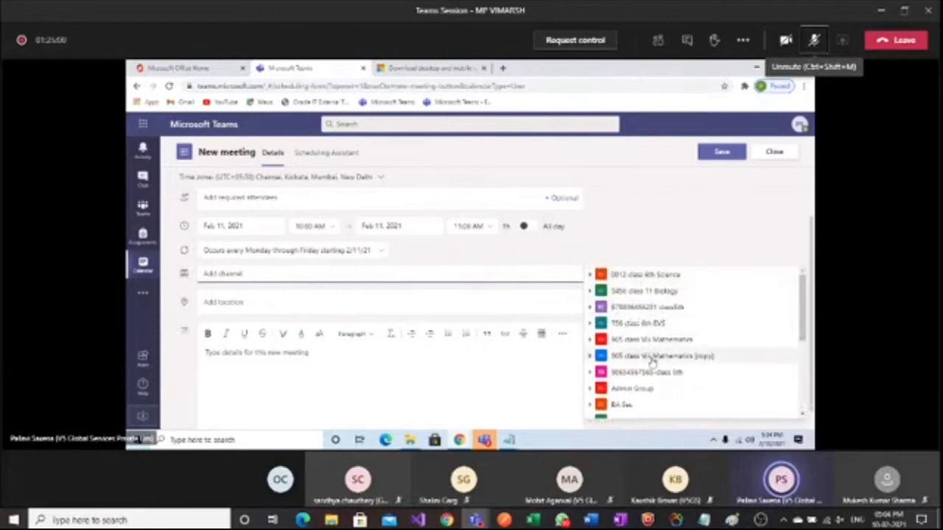
pyautogui.moveTo(803, 309)
pyautogui.mouseDown()
pyautogui.moveTo(804, 379)
pyautogui.moveTo(803, 295)
pyautogui.mouseUp()
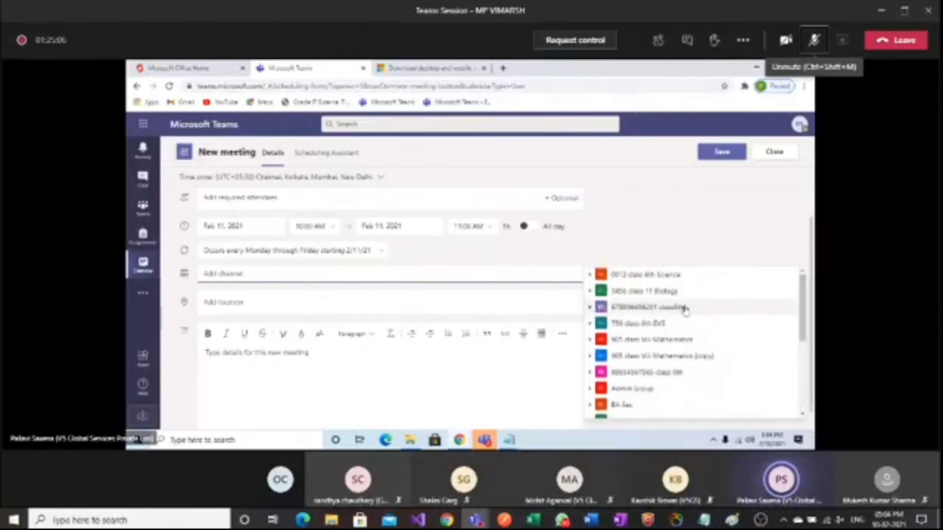
pyautogui.click(590, 309)
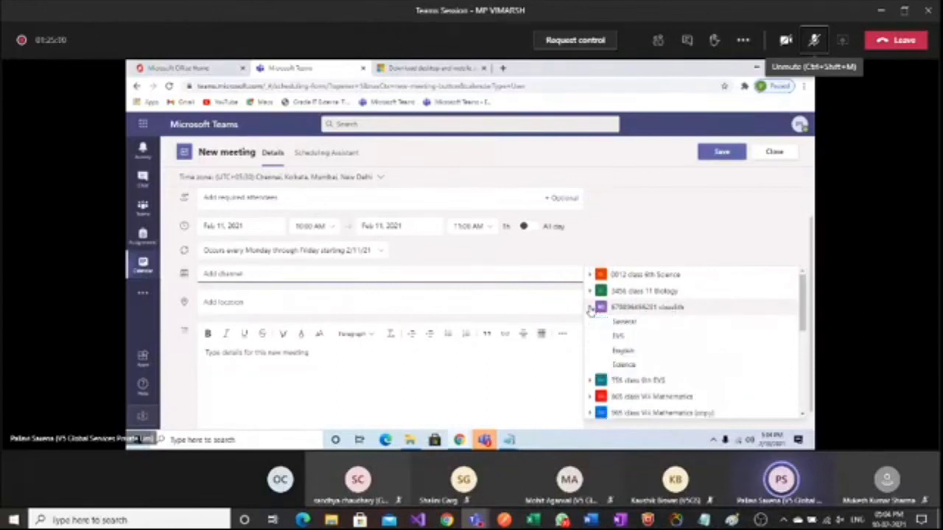
pyautogui.click(623, 366)
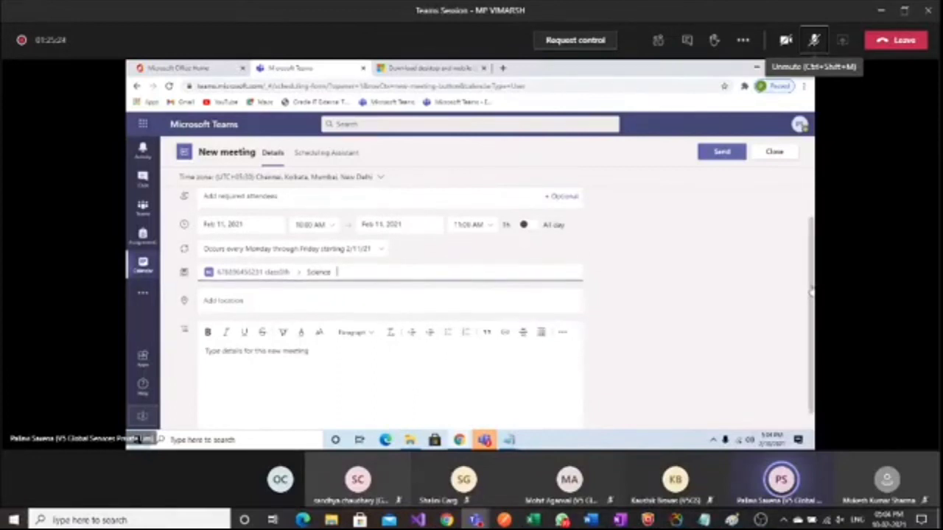
# Write 'Agenda' and 'Food and Substances' on separate lines in the meeting details
pyautogui.scroll(-1, 811, 291)
pyautogui.click(211, 332)
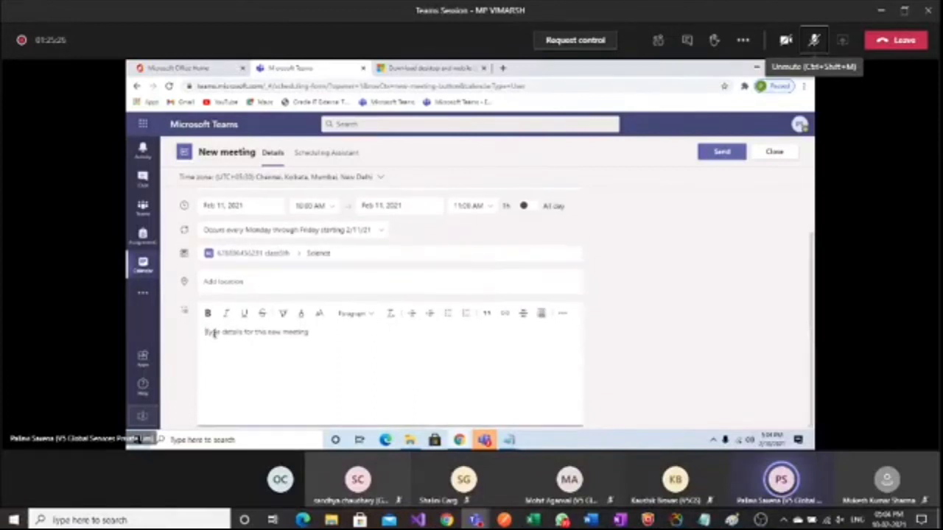
pyautogui.write('Agend')
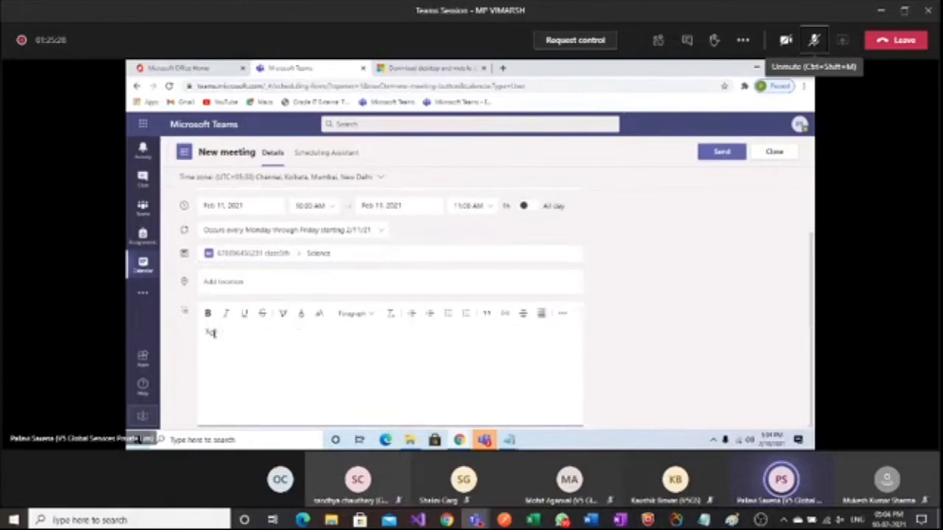
pyautogui.write('a')
pyautogui.press('Return')
pyautogui.write('Food and')
pyautogui.press('BackSpace')
pyautogui.write('d Substances')
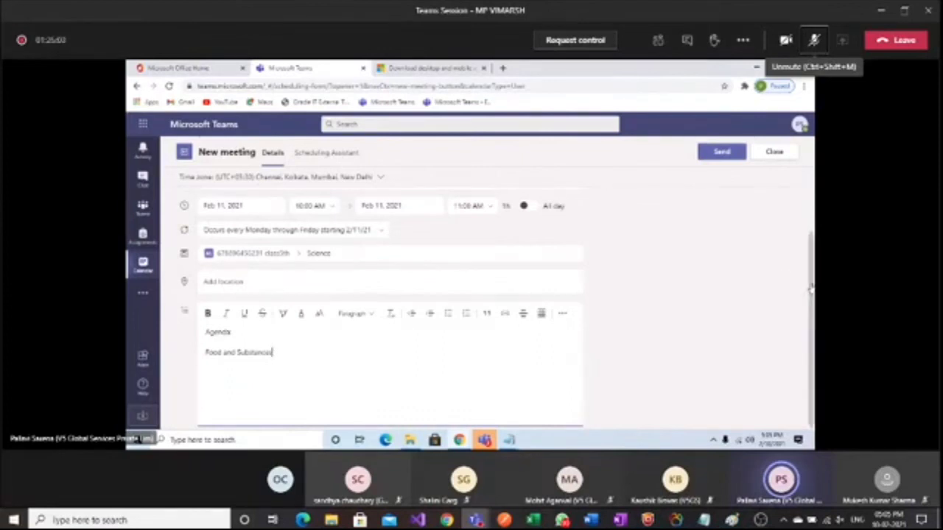
pyautogui.scroll(2, 810, 289)
pyautogui.click(220, 231)
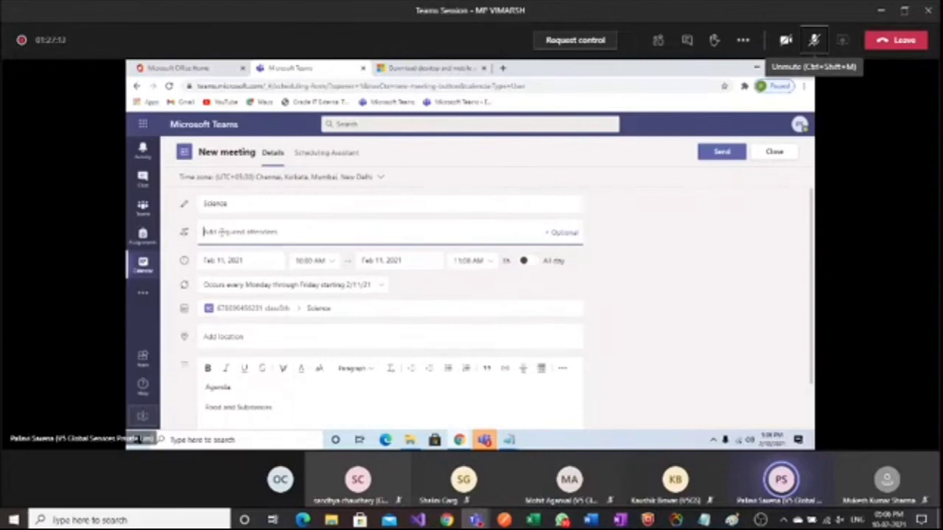
# Send the meeting and dismiss the bad network quality warning
pyautogui.click(723, 157)
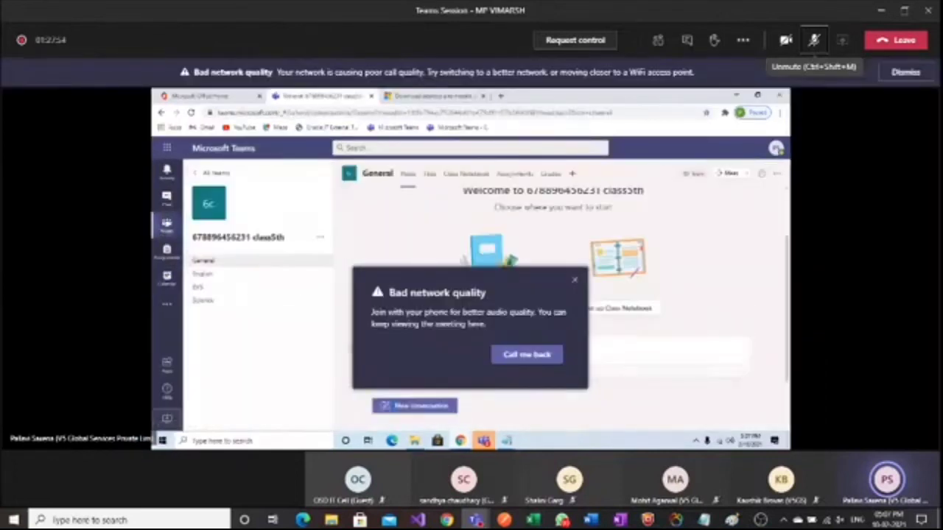
pyautogui.click(575, 280)
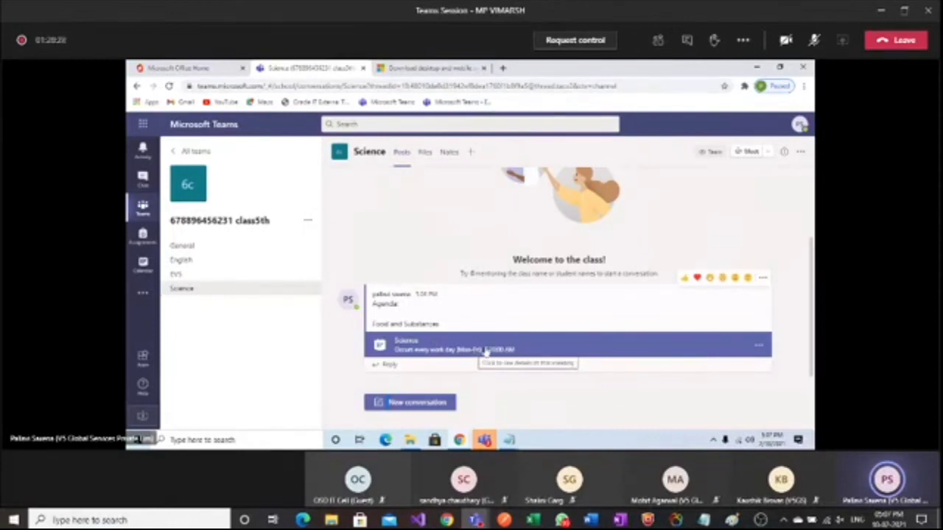
# Open Thursday's Science meeting from the calendar
pyautogui.click(142, 269)
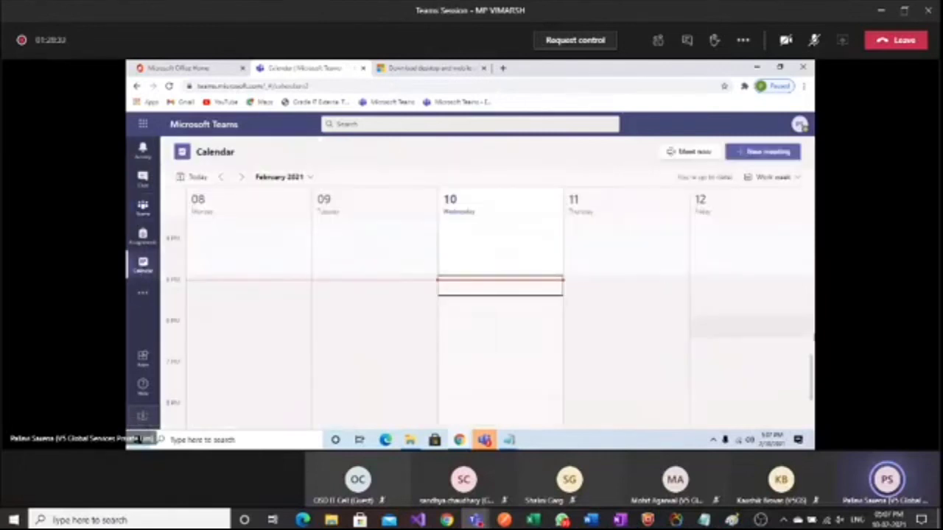
pyautogui.moveTo(810, 374); pyautogui.dragTo(810, 297)
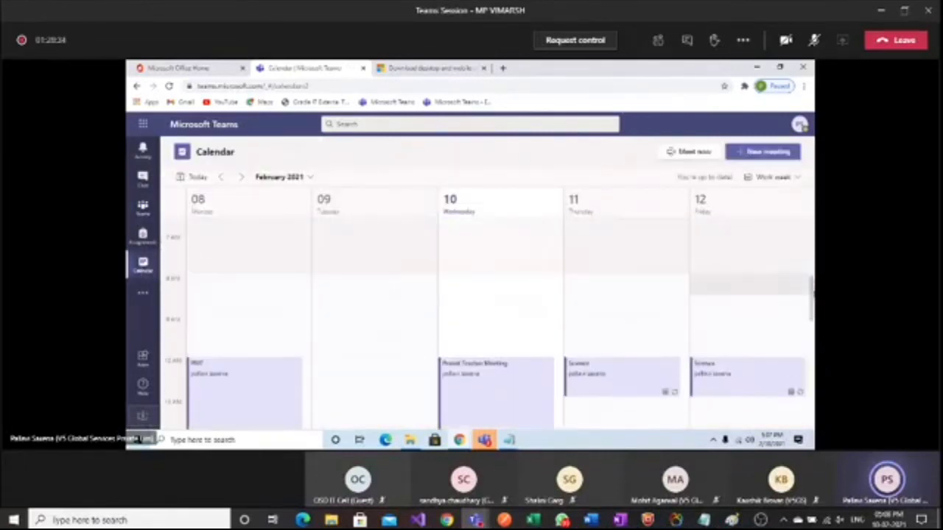
pyautogui.doubleClick(617, 379)
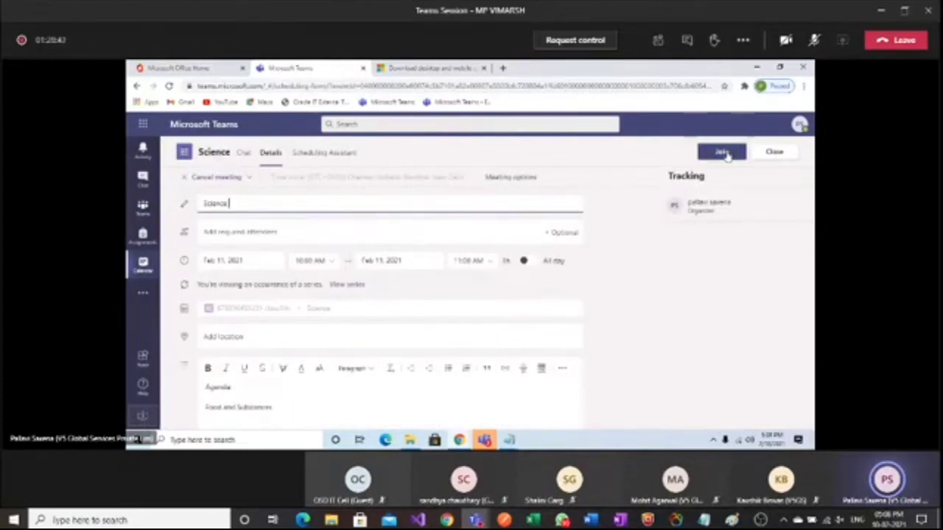
# Join the meeting with the microphone off and show the participants list
pyautogui.click(724, 153)
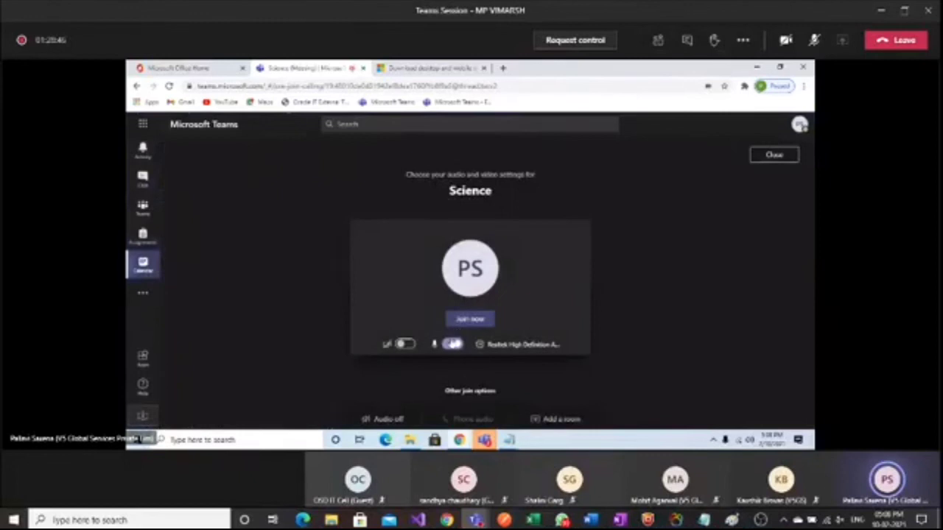
pyautogui.click(452, 344)
pyautogui.click(469, 322)
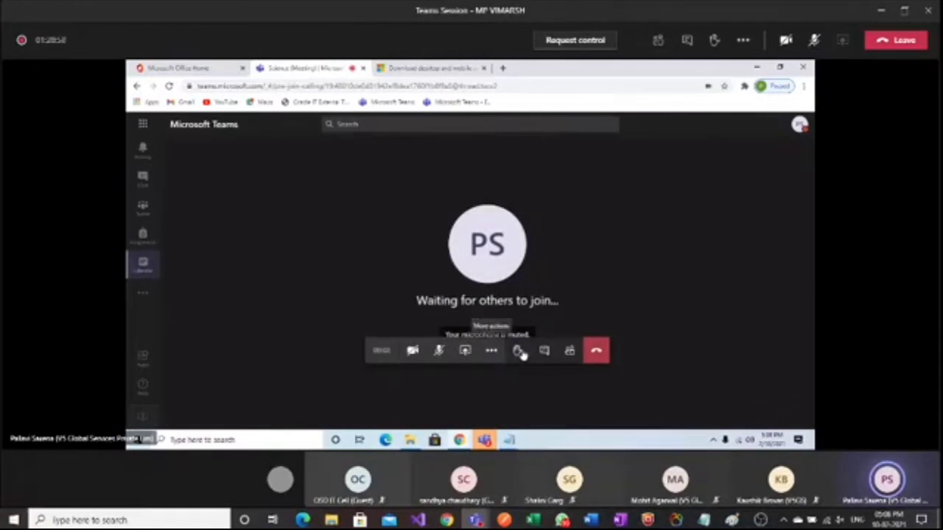
pyautogui.click(569, 352)
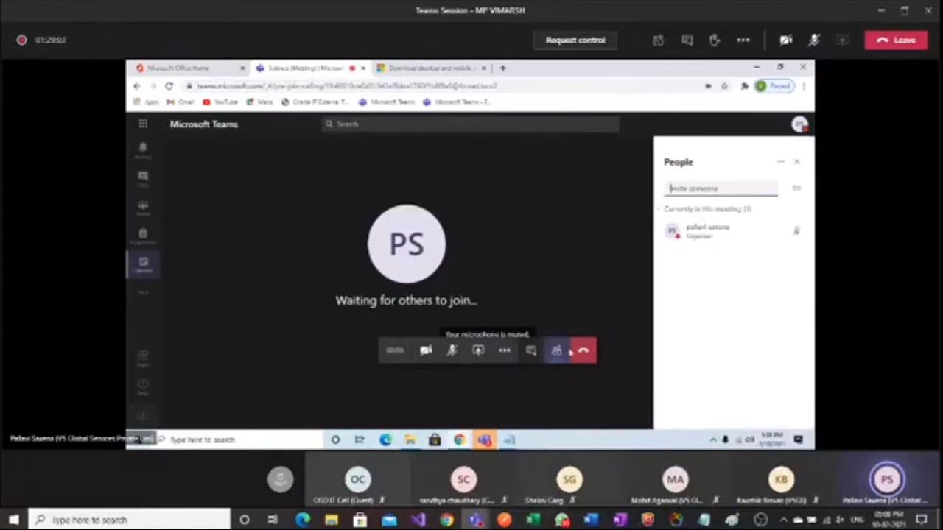